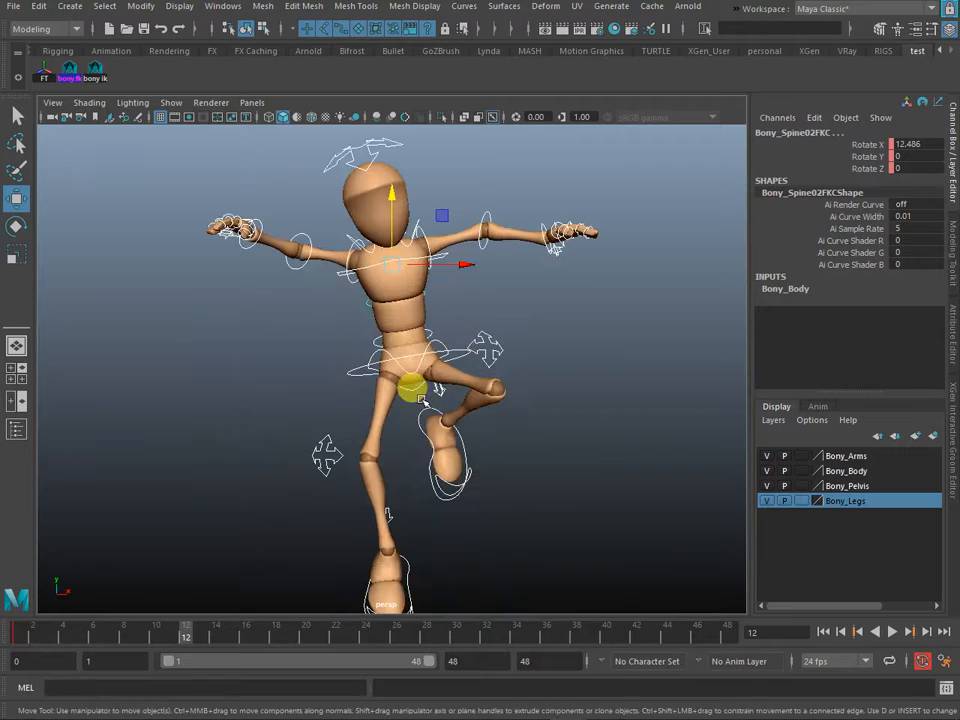
- Reset the translation and rotation of both foot IK controls to 0
left_click(408, 392)
middle_click_drag(435, 537, 467, 350, "alt")
right_click_drag(467, 350, 463, 437, "alt")
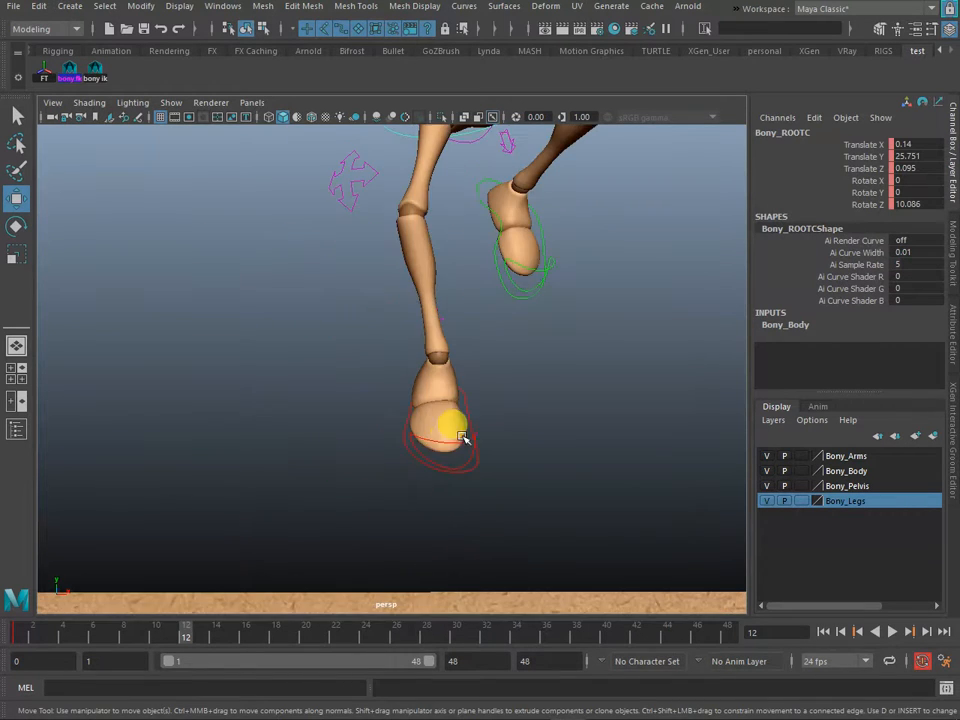
left_click_drag(436, 463, 400, 468, "alt")
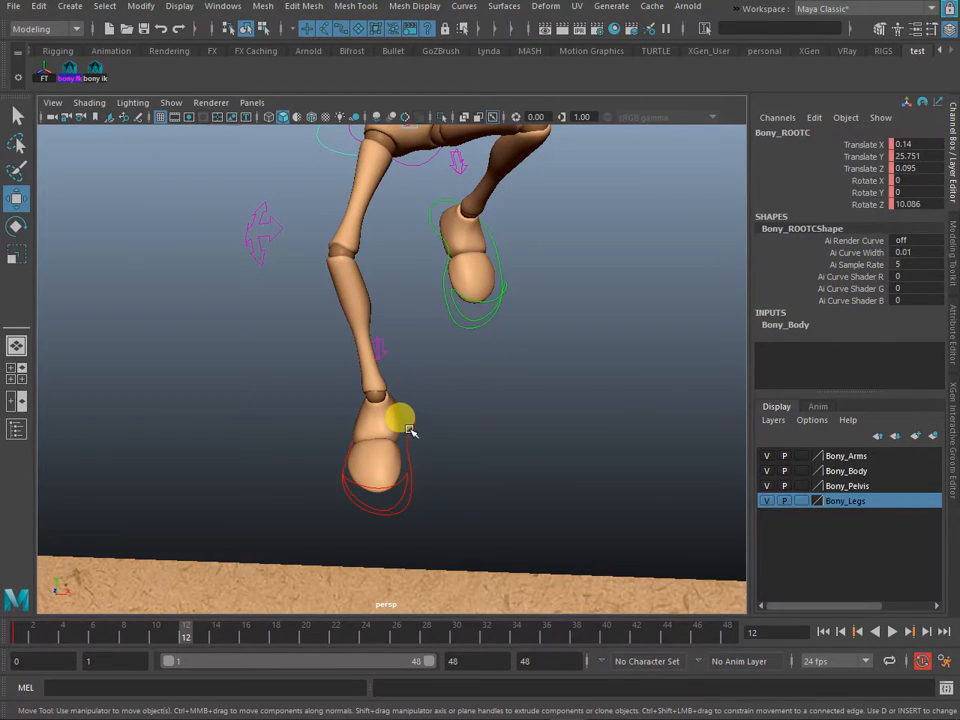
left_click(409, 429)
left_click(460, 323)
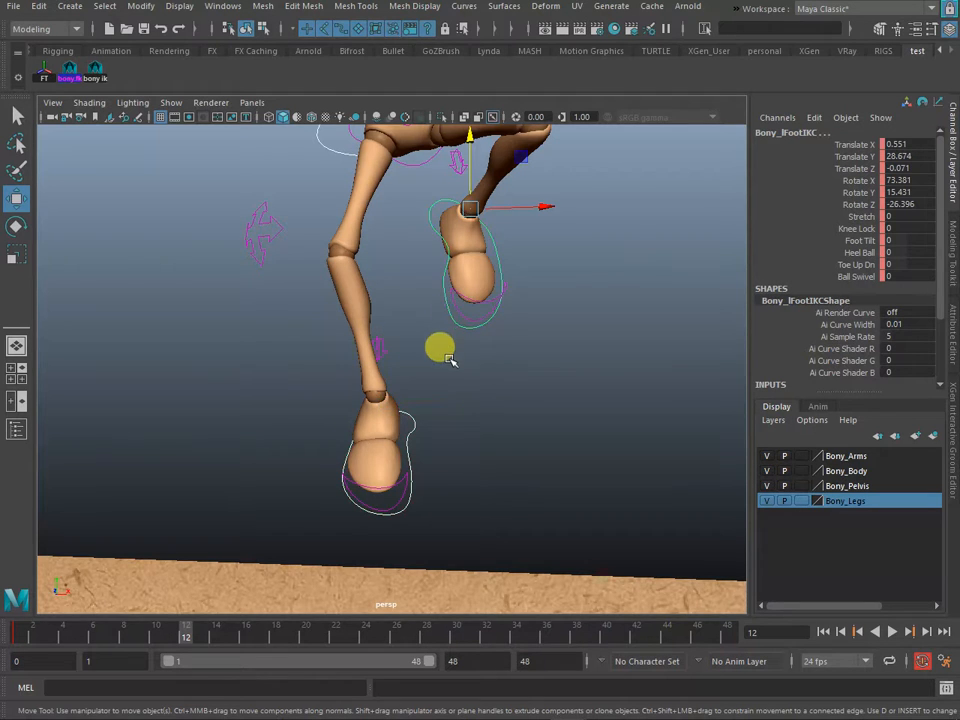
right_click_drag(500, 421, 460, 386, "alt")
middle_click_drag(460, 386, 521, 573, "alt")
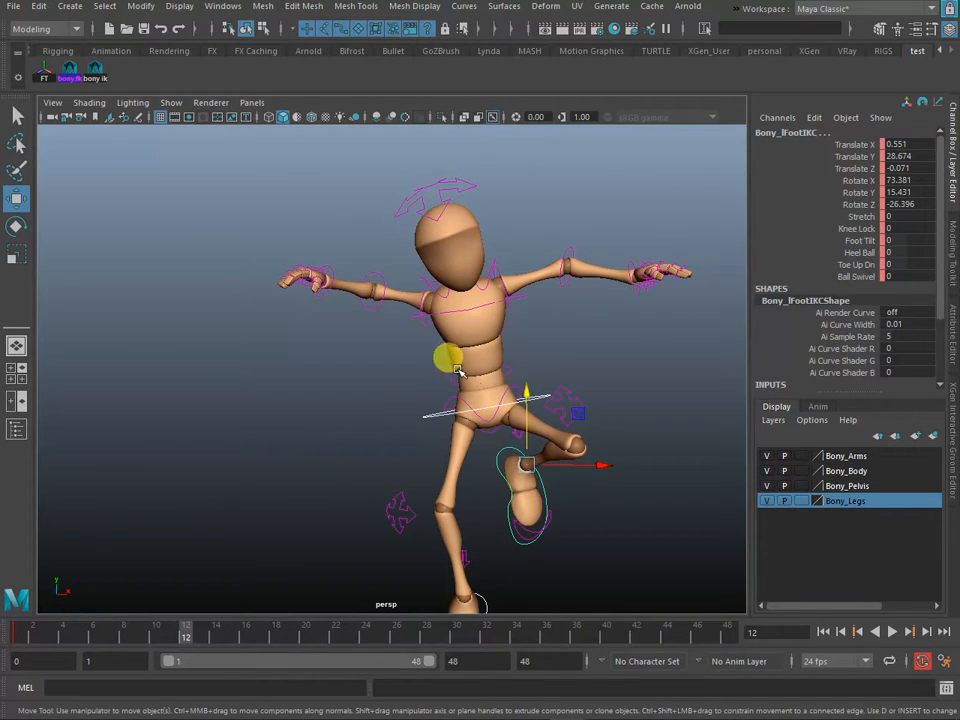
left_click_drag(925, 144, 913, 193)
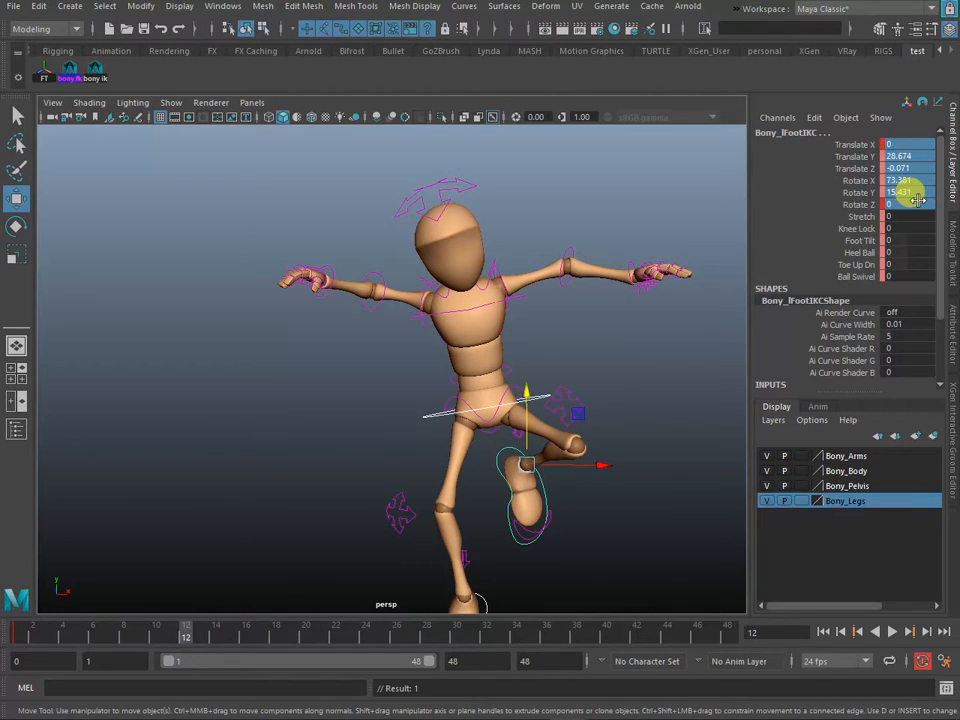
type("0")
key("Return")
- Reset Translate X, Y and Z of both knee IK controls to 0
left_click_drag(632, 388, 258, 539)
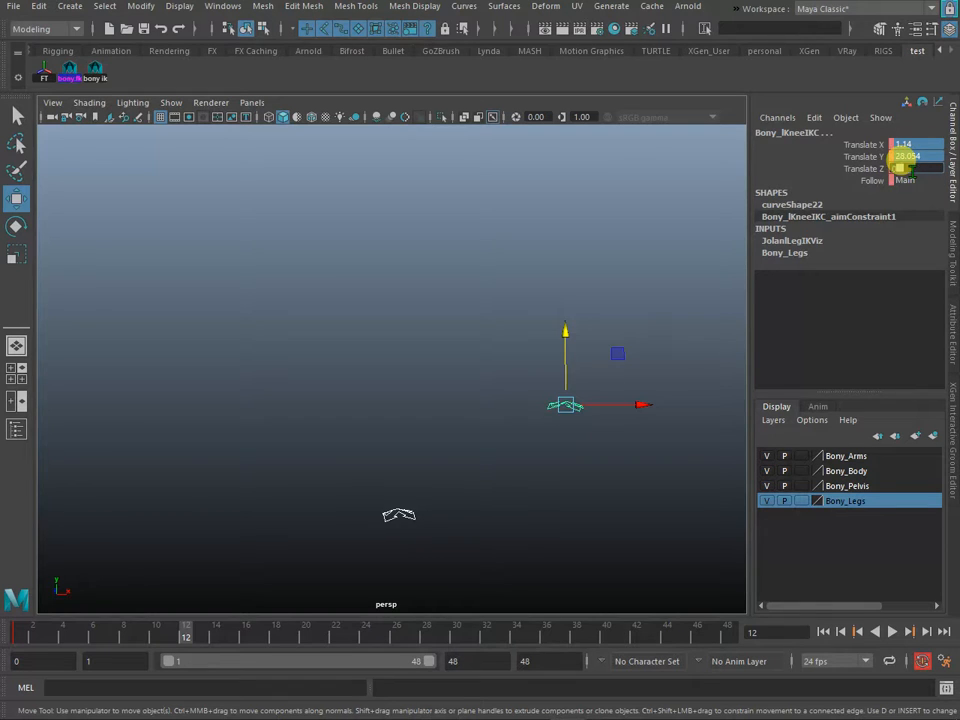
key("a")
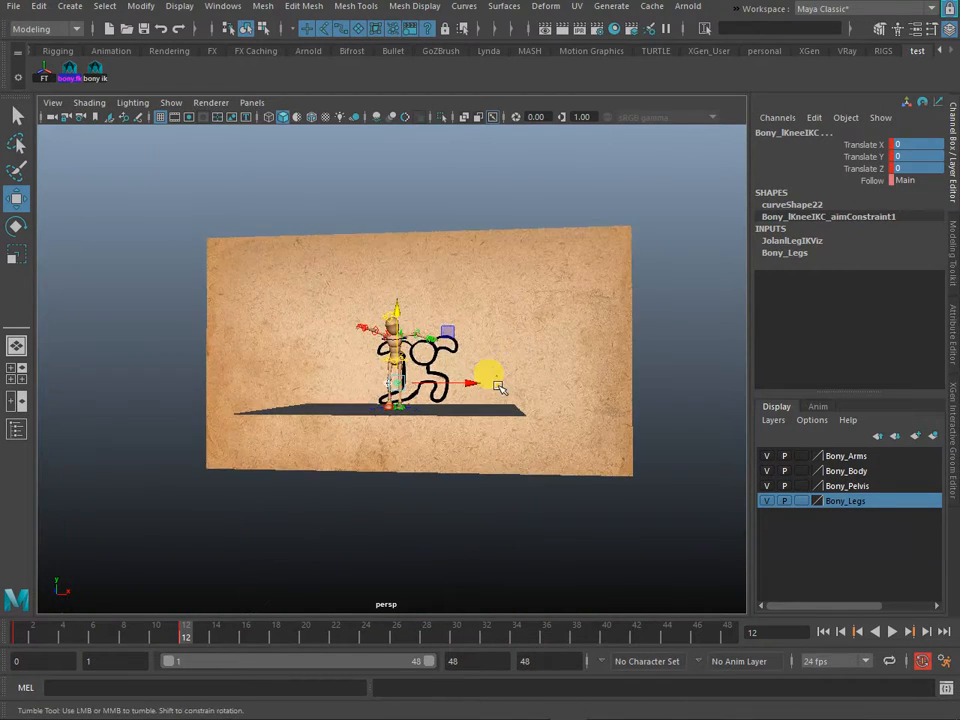
left_click(869, 145)
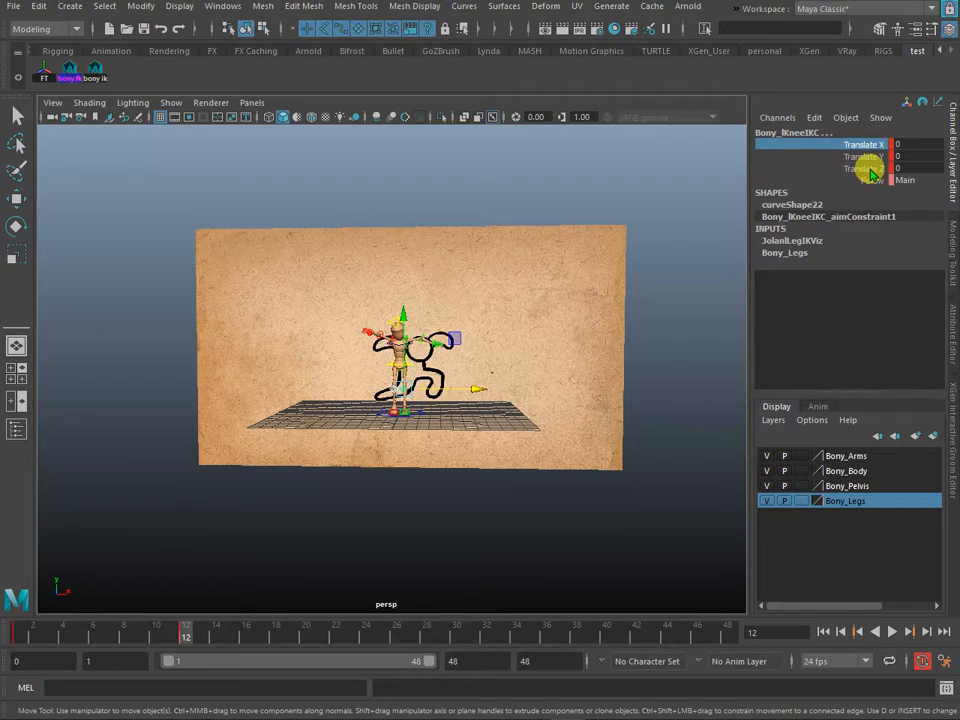
left_click(871, 169, "shift")
- Select all of the character's controls and key them at frame 12
scroll(509, 413, "up", 6)
left_click_drag(489, 456, 527, 454, "alt")
left_click(599, 462)
scroll(600, 463, "up", 5)
middle_click_drag(530, 478, 397, 411, "alt")
left_click_drag(539, 530, 322, 498, "alt")
left_click(72, 72)
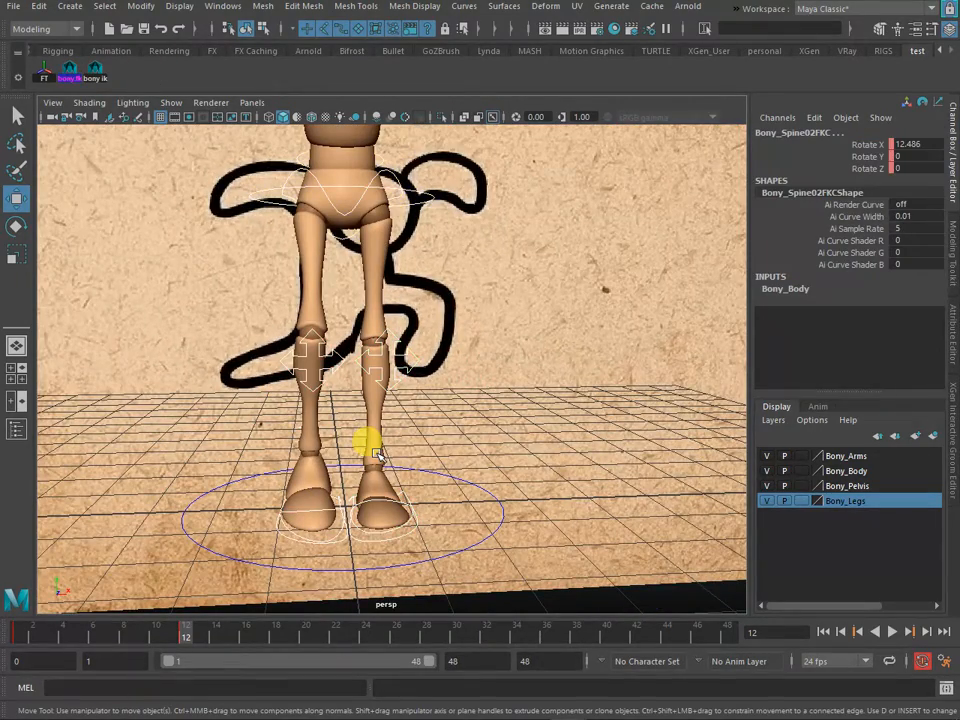
scroll(357, 470, "down", 3)
scroll(326, 429, "up", 3)
middle_click_drag(326, 429, 336, 493, "alt")
left_click_drag(336, 493, 313, 491, "alt")
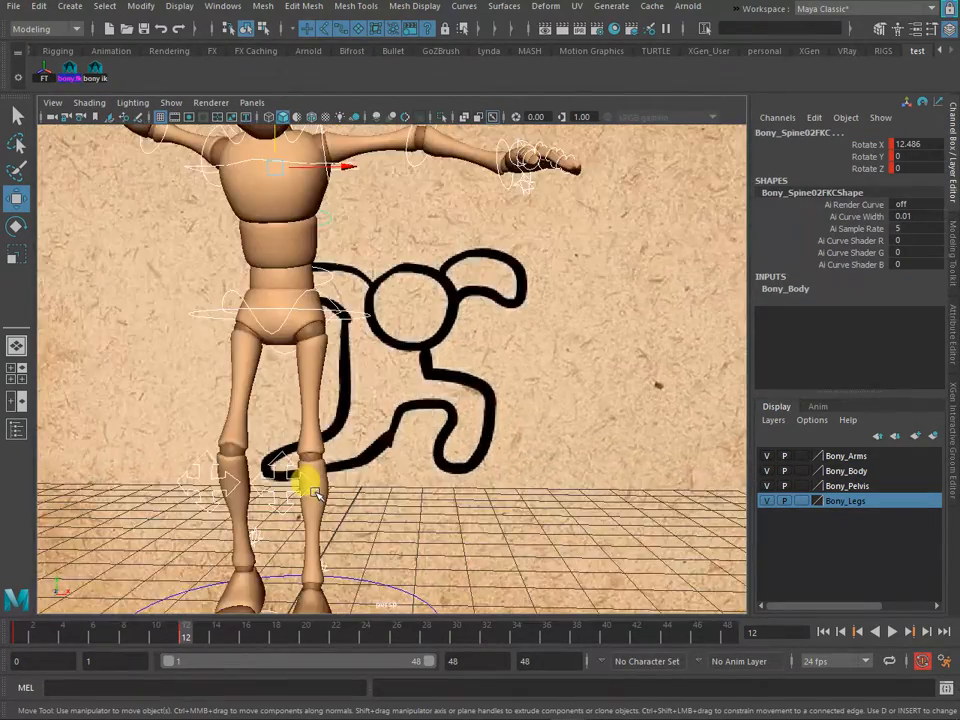
- Lower the root control so that the character's knees bend
middle_click_drag(313, 491, 320, 545, "alt")
left_click_drag(322, 545, 326, 392, "alt")
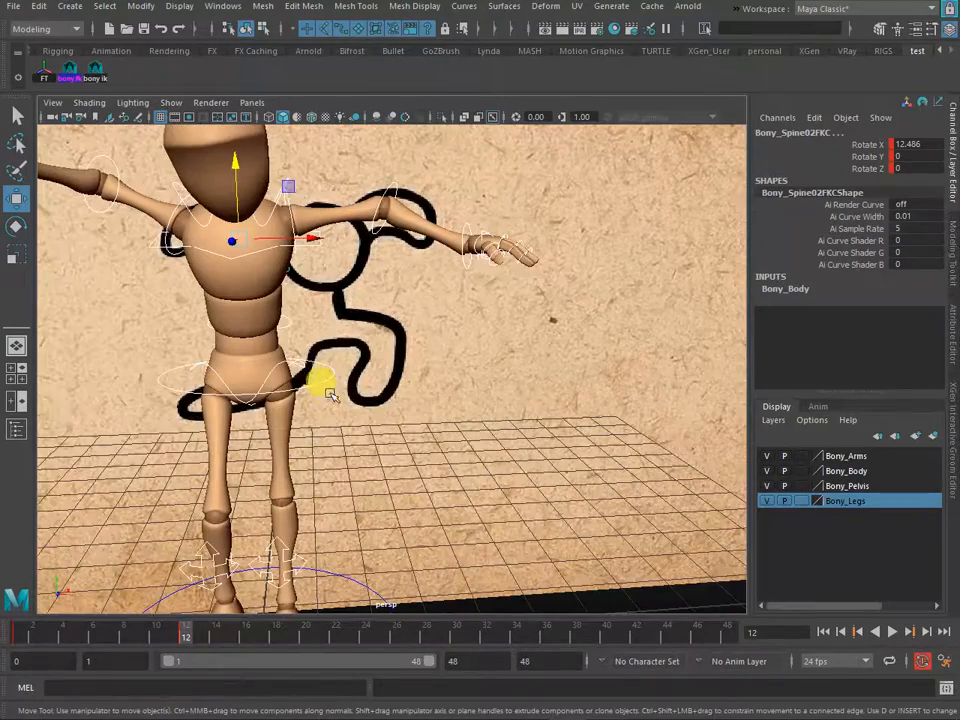
left_click(322, 378)
left_click_drag(247, 329, 436, 349)
- Rotate the right shoulder control to about -16.3, 15.1, -17.4 to lower the arm
left_click(497, 178)
key("e")
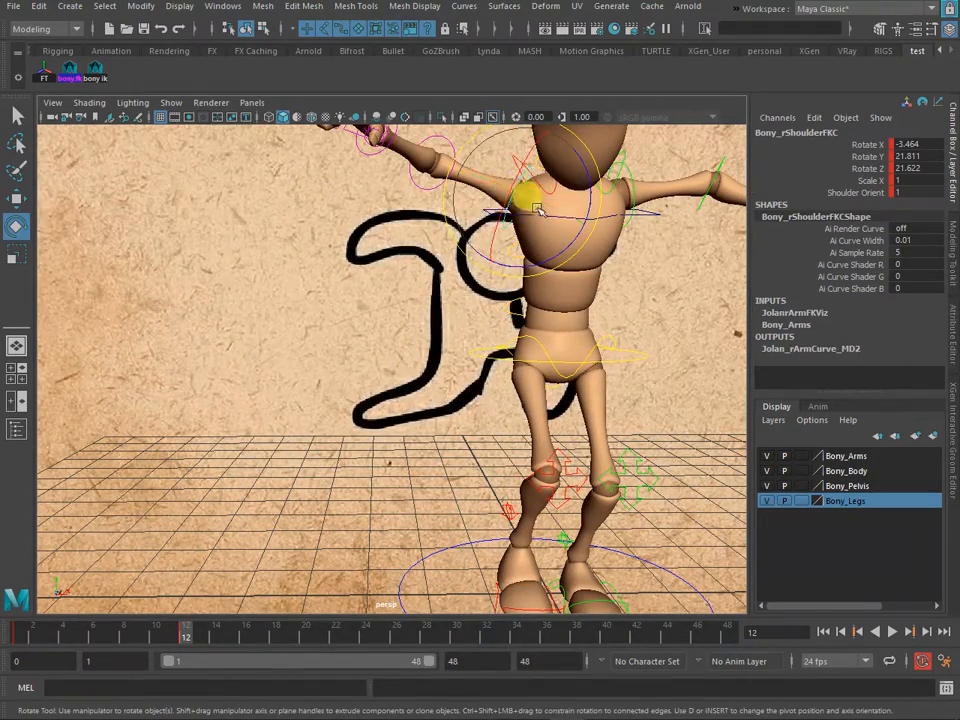
left_click_drag(568, 193, 437, 330)
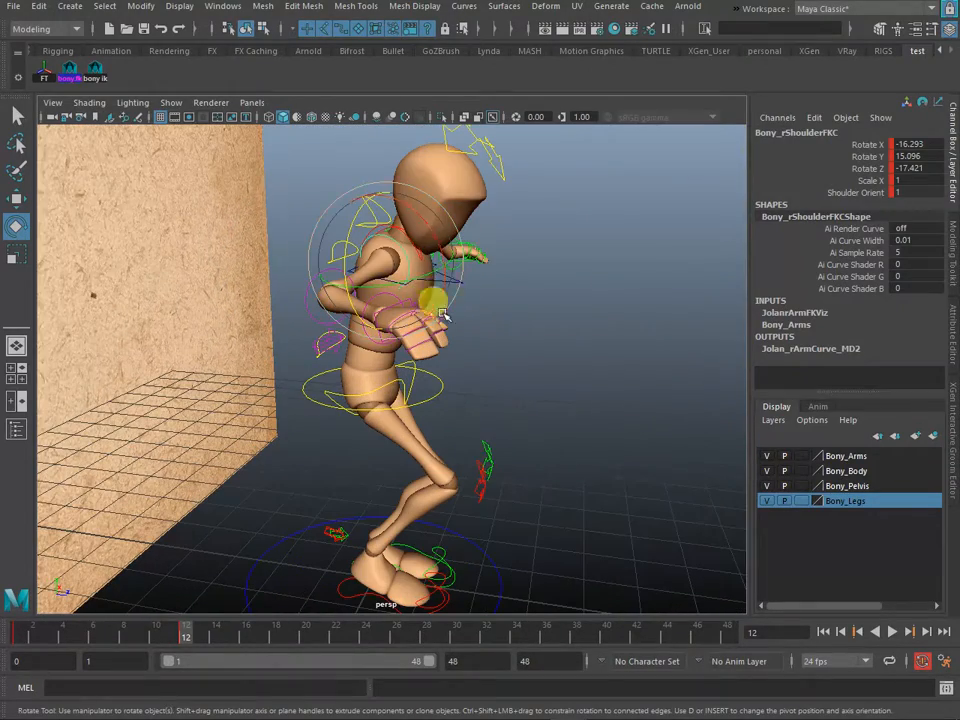
left_click_drag(439, 240, 343, 347, "alt")
left_click(385, 340)
left_click(384, 318)
left_click_drag(402, 358, 345, 372, "alt")
middle_click_drag(345, 372, 449, 332, "alt")
left_click_drag(449, 332, 407, 349)
- Rotate the left shoulder control to about 39.3, 11.8, -0.2
left_click_drag(598, 413, 545, 335, "alt")
left_click(533, 278)
left_click(445, 283)
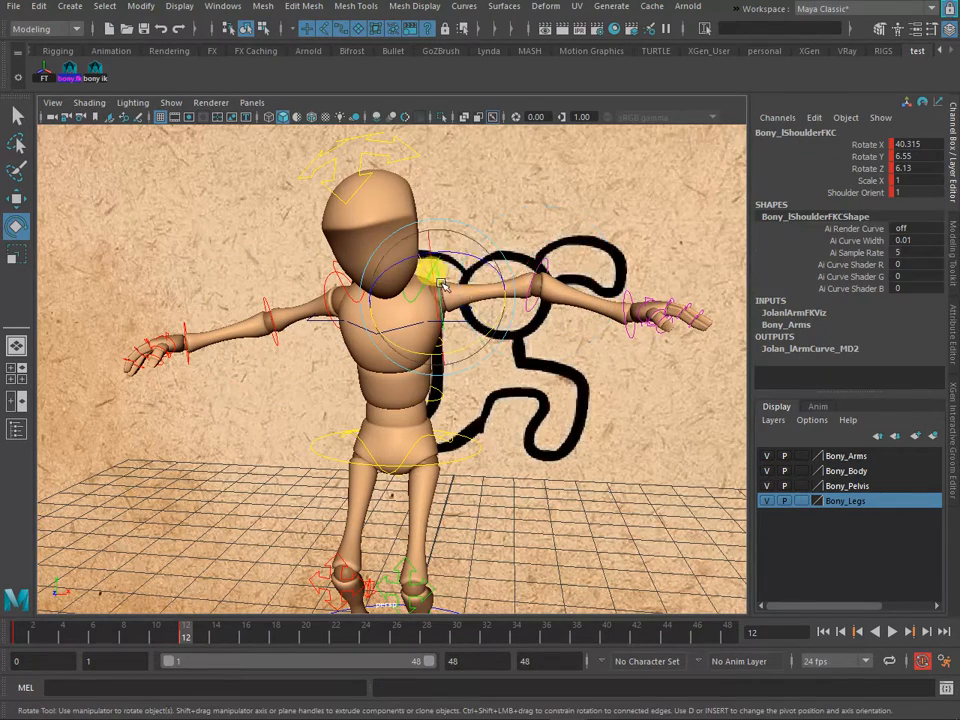
left_click_drag(478, 265, 476, 246)
key("w")
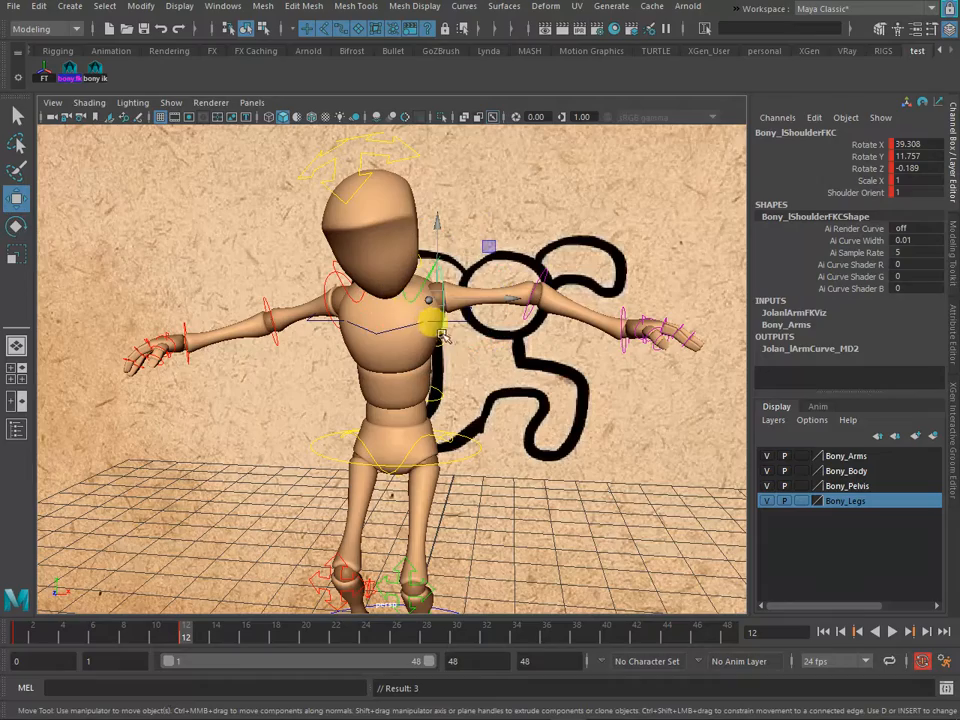
left_click(414, 341)
left_click(381, 374)
left_click(408, 332)
left_click_drag(409, 332, 431, 326, "alt")
right_click_drag(431, 326, 424, 353, "alt")
middle_click_drag(423, 367, 418, 358, "alt")
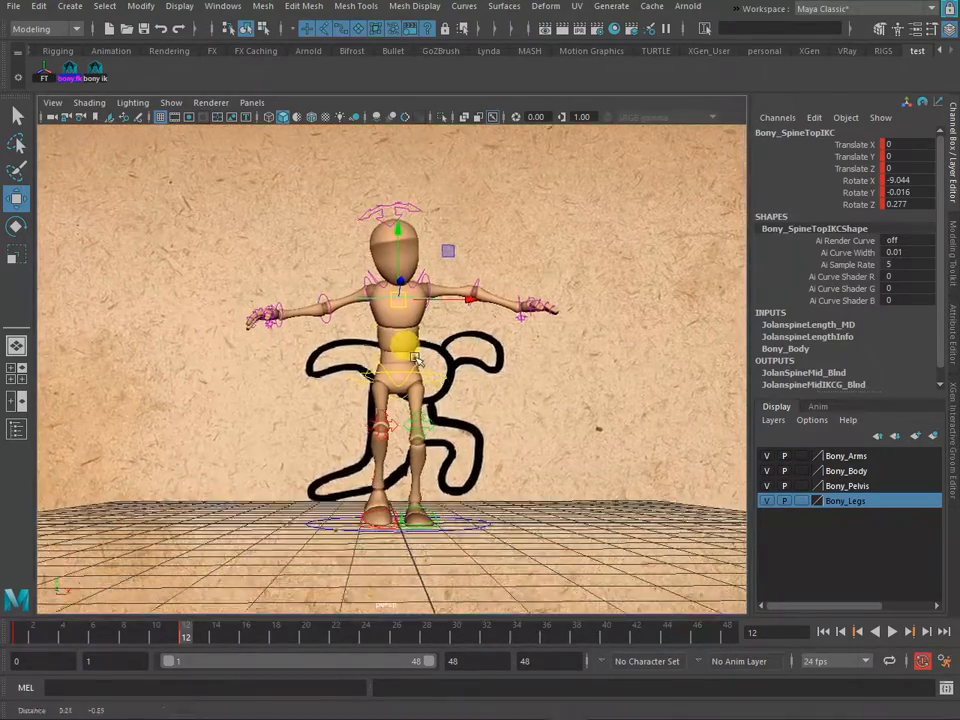
- Move the right foot IK control outward to about -1.576 on Translate X and rotate it about Y
right_click_drag(418, 358, 401, 424, "alt")
middle_click_drag(399, 426, 374, 371, "alt")
left_click_drag(374, 371, 366, 389, "alt")
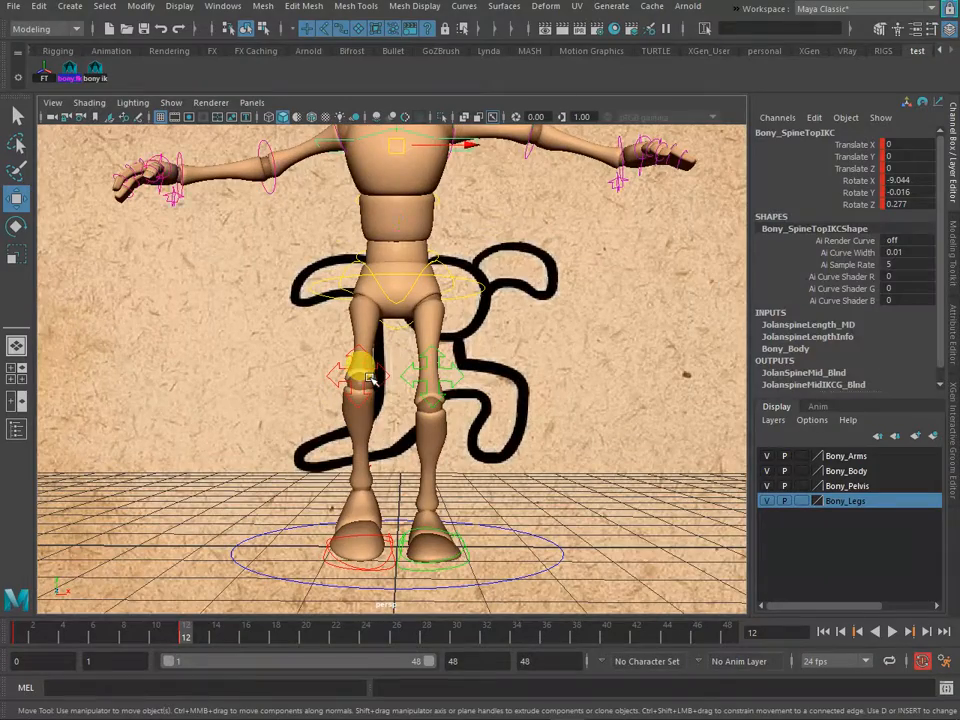
left_click(369, 378)
mouse_move(335, 557)
left_mouse_down("alt")
mouse_move(382, 573)
mouse_move(375, 561)
mouse_move(386, 551)
mouse_move(466, 516)
mouse_move(336, 512)
mouse_move(355, 516)
mouse_move(335, 537)
left_mouse_up("alt")
left_click(435, 542)
key("e")
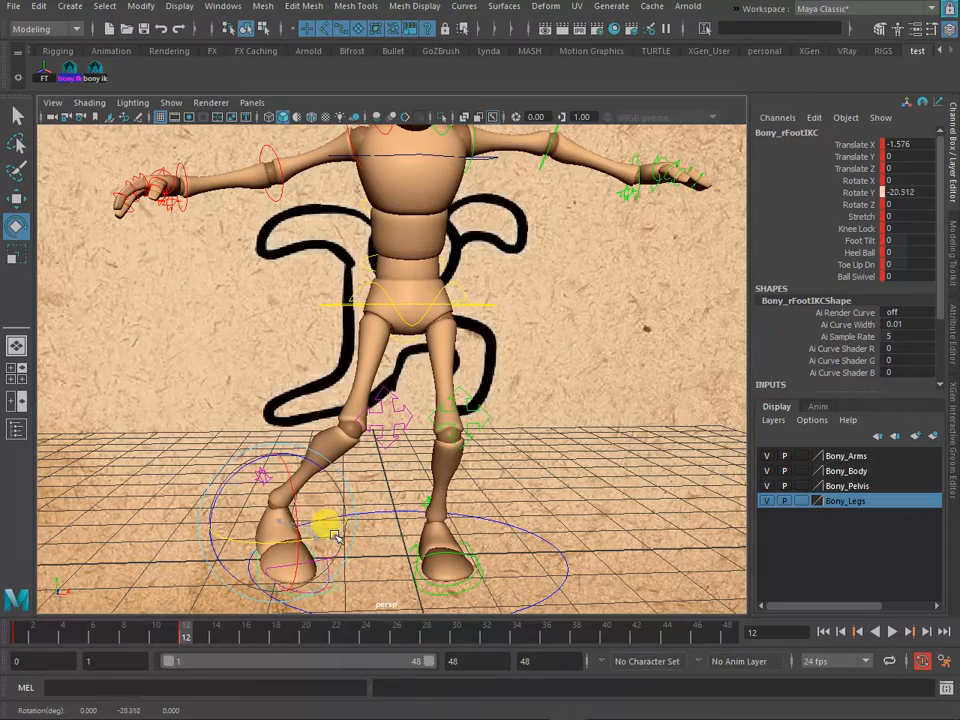
- Lower the root control further to put the character into a deeper crouch
left_click(398, 401)
left_click_drag(397, 402, 366, 403, "alt")
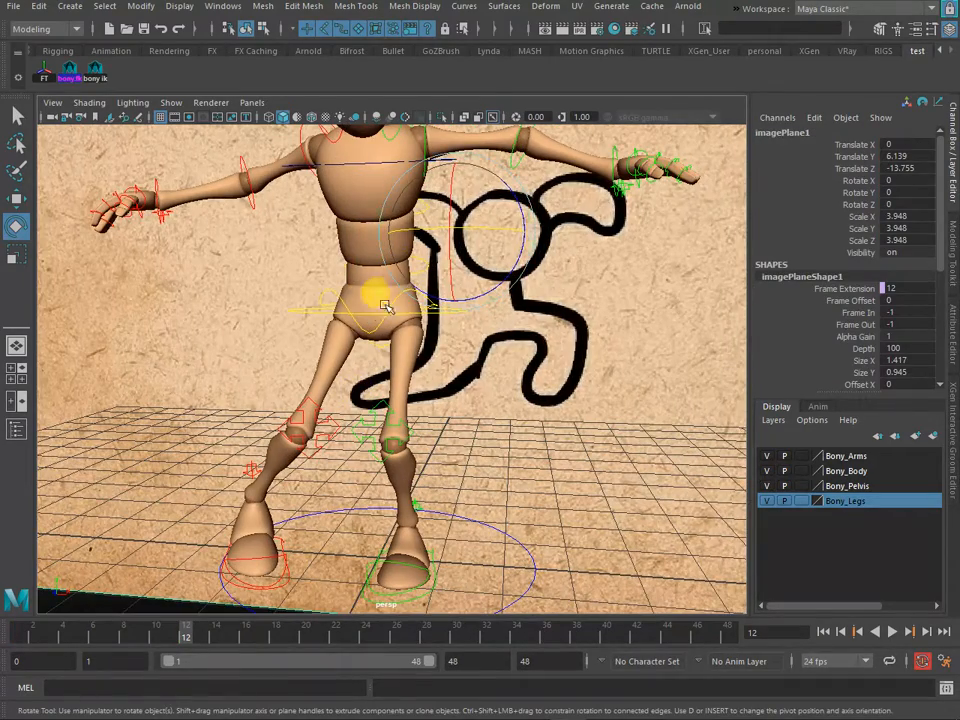
left_click(322, 300)
key("w")
left_click_drag(359, 333, 453, 461)
- Turn the right foot control to about 32.5 on Rotate Y and reset the right toe control's rotation to 0
left_click(327, 477)
key("e")
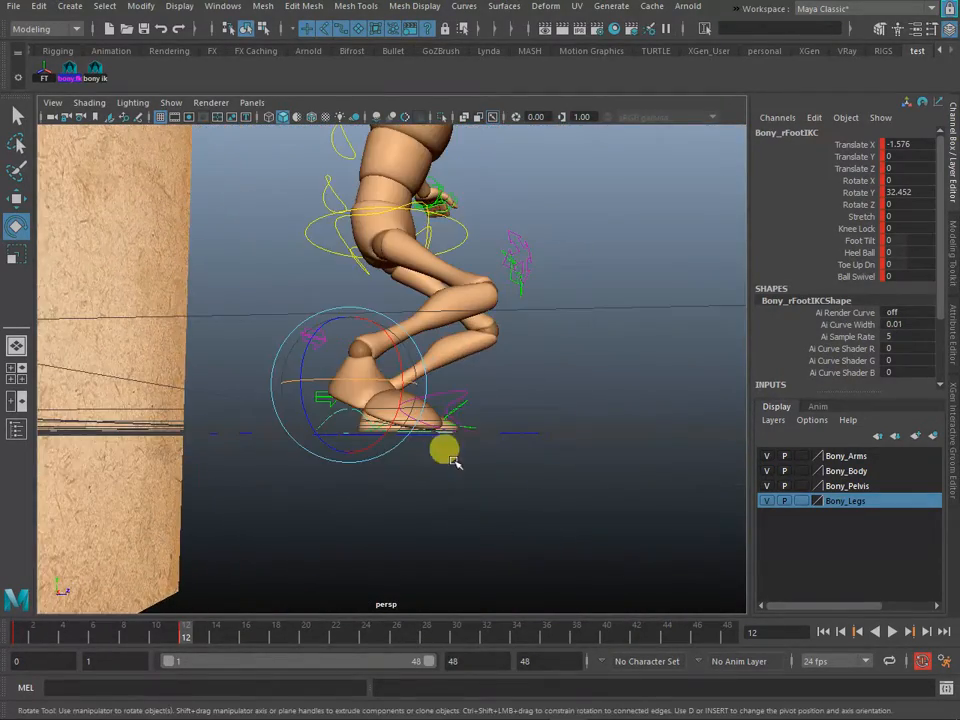
left_click(454, 384)
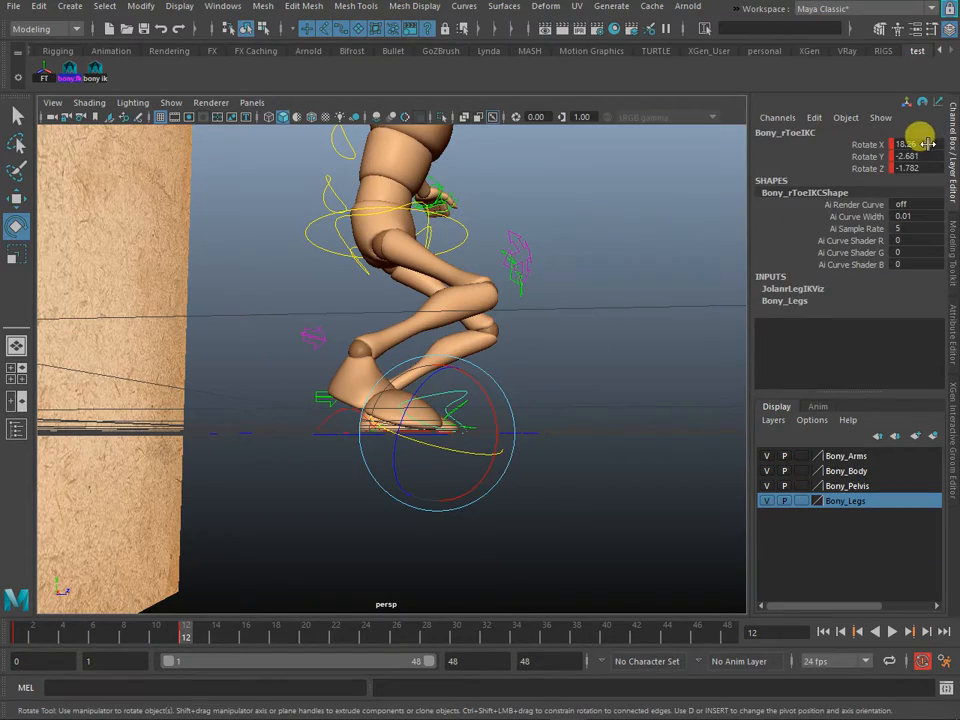
type("0")
key("Return")
- Move the right knee control to about 0.617, -0.413, -1.101 so that the knee points inward
scroll(572, 328, "up", 4)
left_click_drag(463, 449, 350, 456, "alt")
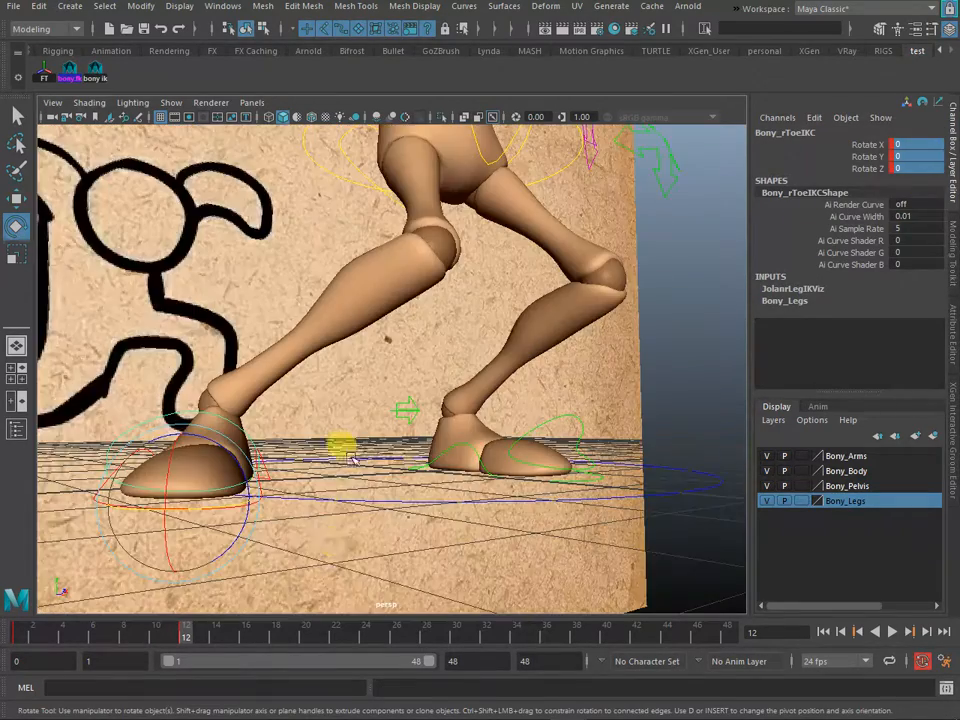
left_click_drag(243, 528, 400, 443, "alt")
left_click(574, 232)
left_click(568, 226)
key("w")
left_click_drag(568, 226, 345, 308)
middle_click_drag(345, 308, 328, 396, "alt")
left_click_drag(328, 396, 304, 377, "alt")
left_click(287, 370)
left_click_drag(370, 384, 467, 387)
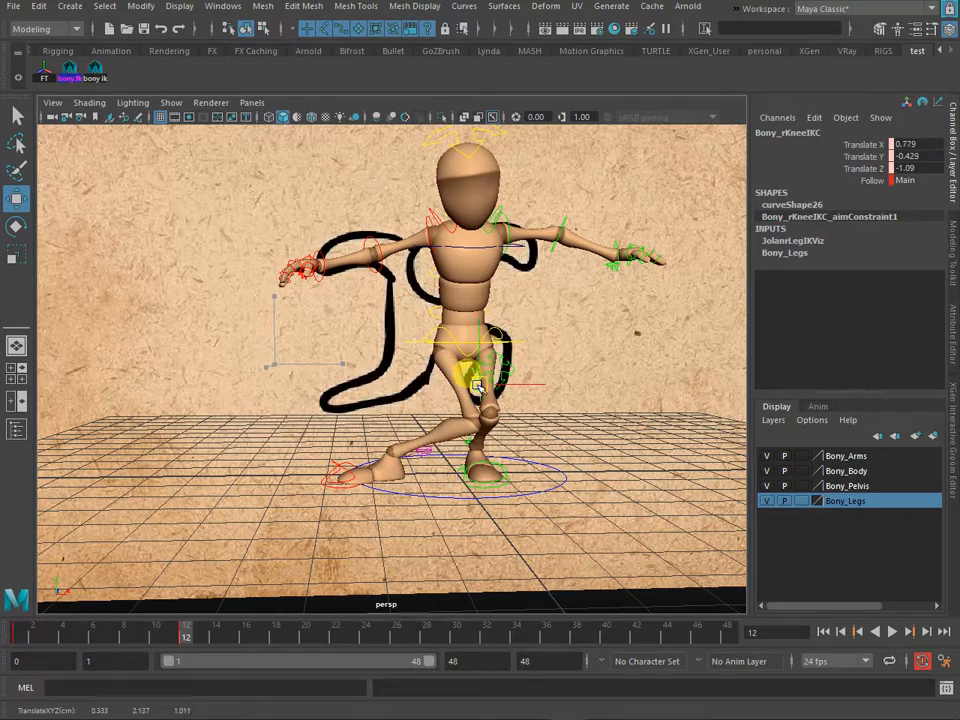
- Move the left foot control outward and pull the left knee control out to about 2.57, 0.221, -0.173
scroll(508, 446, "up", 4)
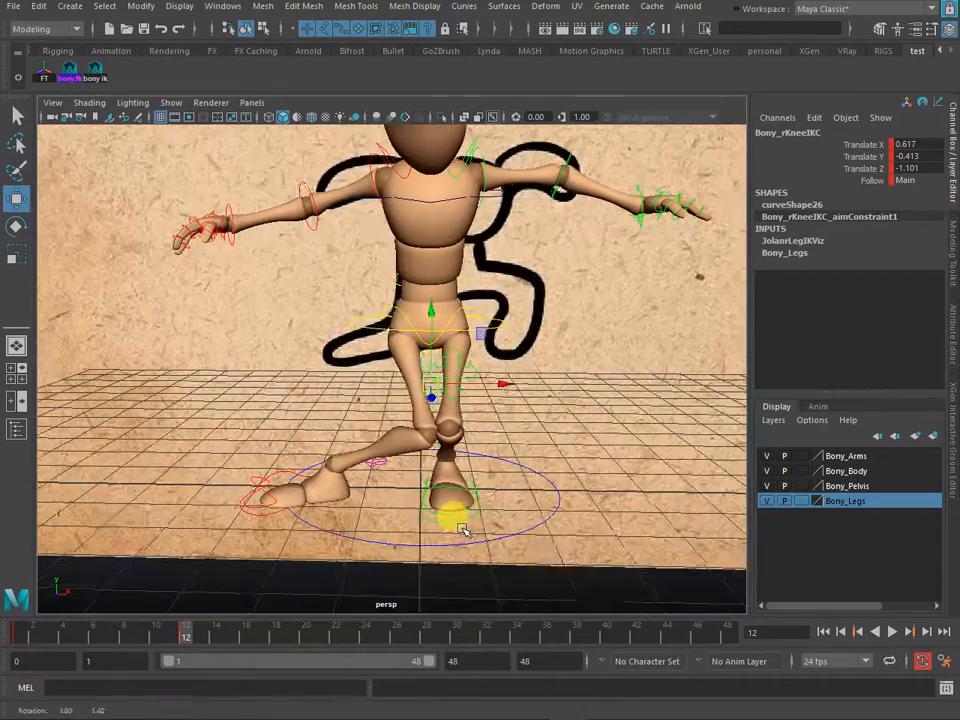
left_click(516, 468)
left_click_drag(516, 468, 541, 446)
left_click(478, 372)
left_click_drag(455, 383, 645, 410)
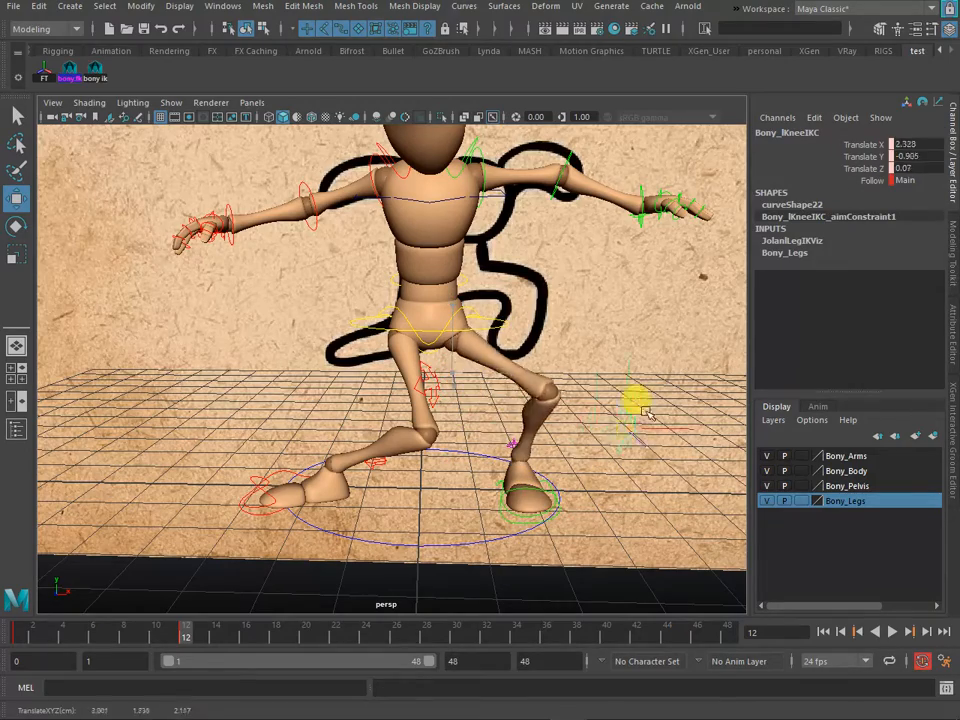
- Reset Translate X, Y, Z and Rotate X, Y of the right foot IK control to 0
scroll(520, 410, "down", 4)
scroll(412, 462, "up", 6)
middle_click_drag(338, 500, 397, 460, "alt")
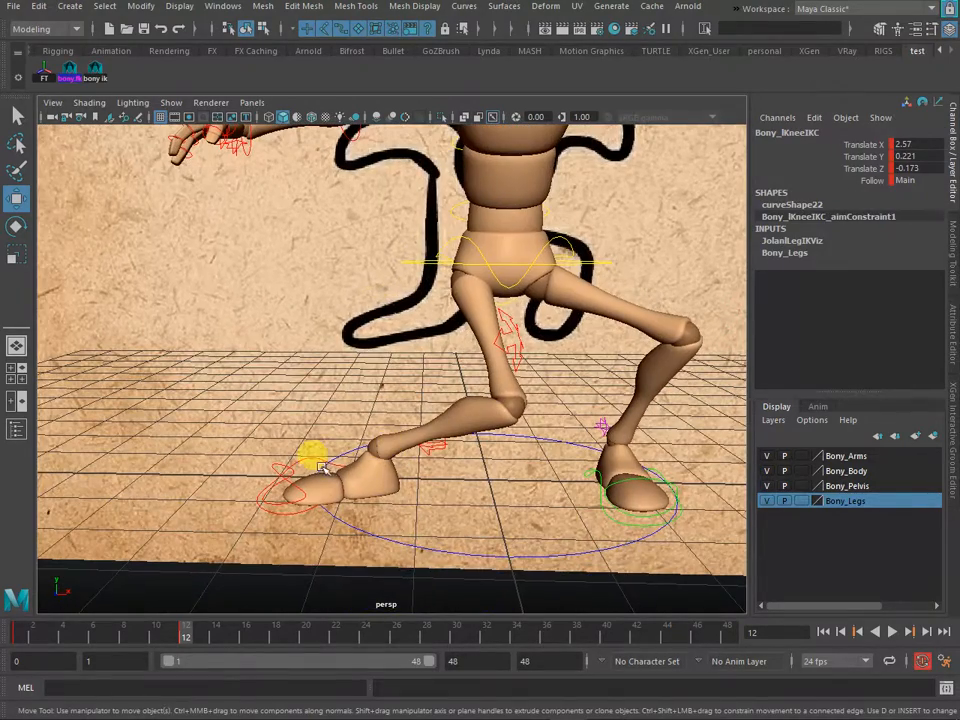
left_click(322, 472)
key("e")
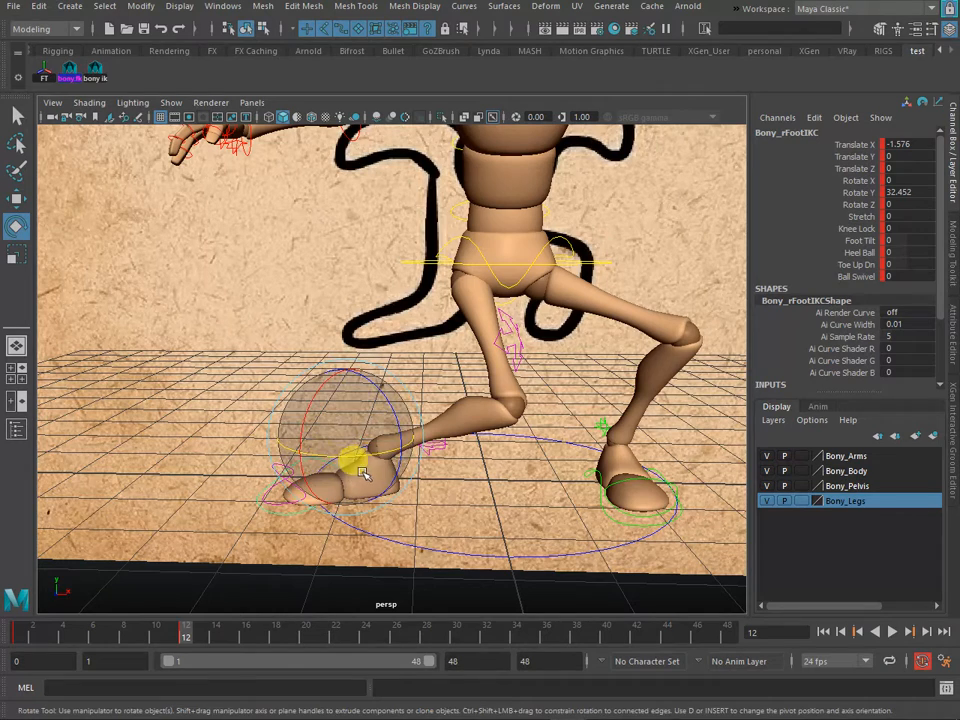
left_click_drag(354, 460, 447, 478)
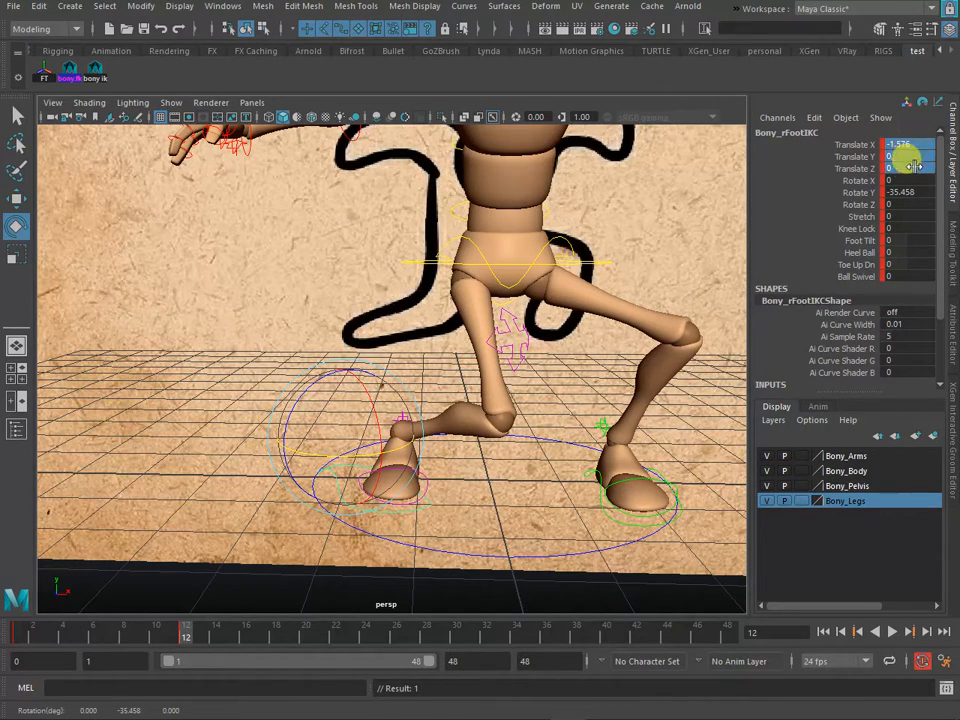
type("0")
key("Return")
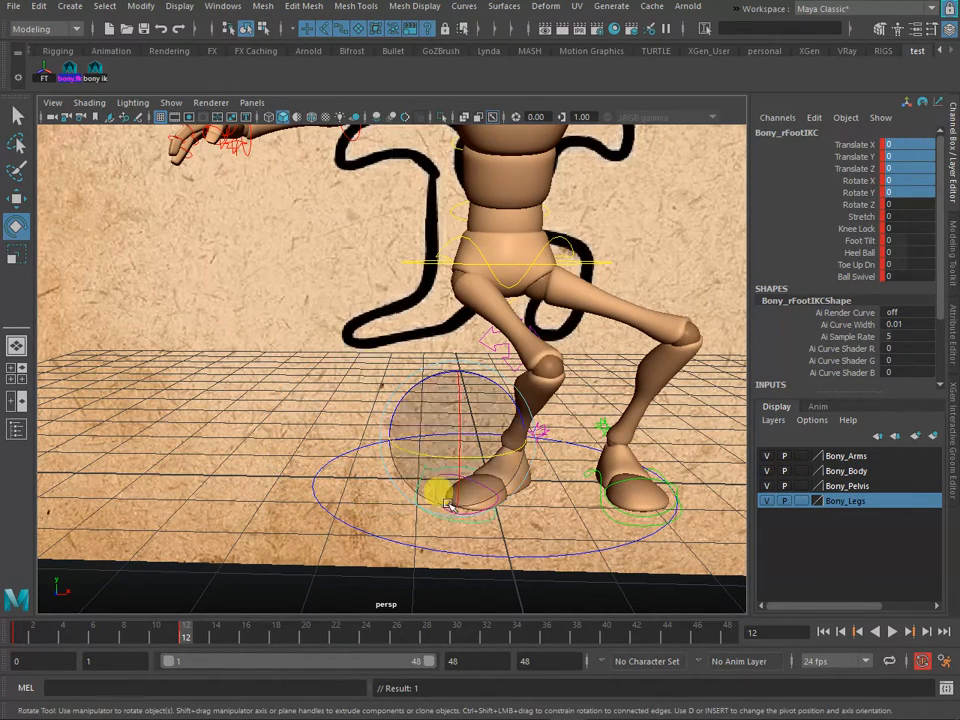
- Rotate the right foot control to about -109.4 on Rotate Y and move it outward along X
left_click_drag(418, 455, 503, 478)
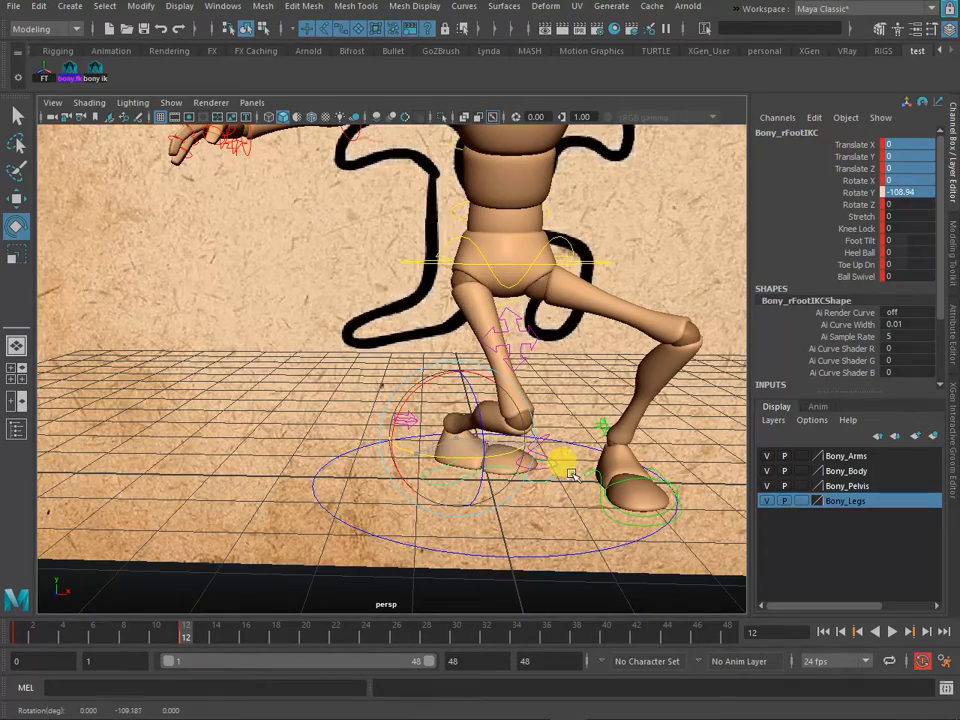
left_click_drag(573, 475, 574, 475)
key("w")
left_click_drag(500, 462, 494, 488, "alt")
left_click_drag(529, 442, 530, 445)
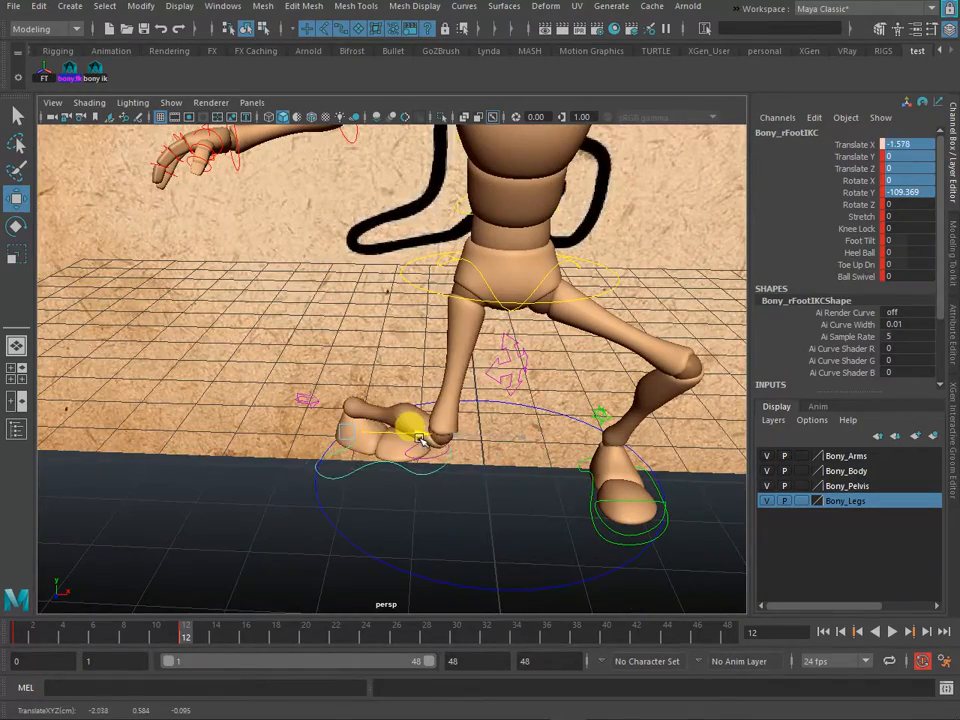
- Reposition the right knee control so that the bent back leg aims toward the front leg
left_click_drag(437, 467, 475, 476, "alt")
left_click(506, 299)
left_click_drag(506, 305, 433, 334, "alt")
left_click_drag(531, 350, 502, 444)
left_click_drag(502, 444, 440, 415, "alt")
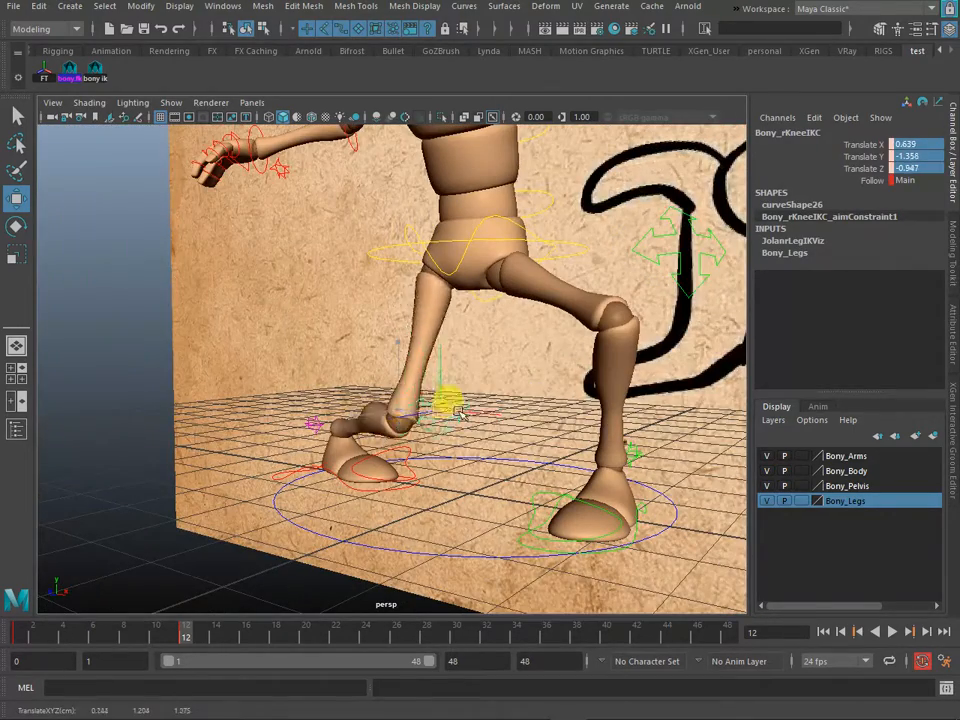
scroll(490, 406, "down", 5)
left_click_drag(502, 408, 562, 438)
- Shift the root control to about 0.651, -1.829, 0.121 to place the hips over the legs
scroll(462, 478, "up", 5)
left_click_drag(460, 481, 427, 497, "alt")
left_click(462, 283)
left_click_drag(461, 289, 547, 281)
mouse_move(505, 390)
left_mouse_down("alt")
mouse_move(438, 360)
mouse_move(497, 392)
left_mouse_up("alt")
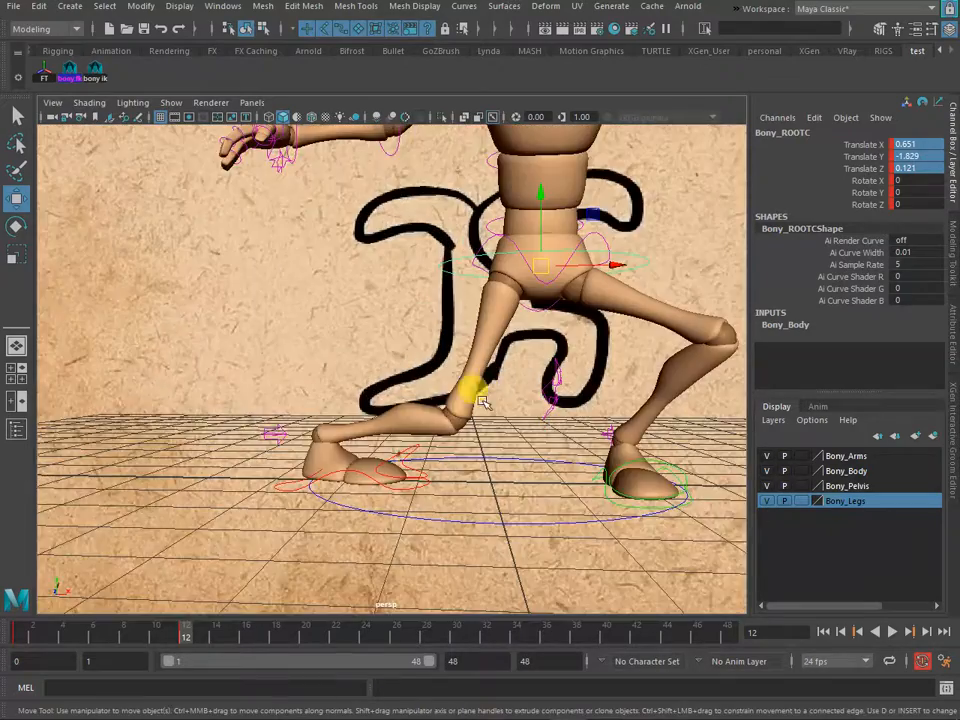
- Move the right foot control to about -0.509 on Translate X and -1.595 on Translate Z
middle_click_drag(368, 515, 388, 474, "alt")
left_click_drag(388, 474, 394, 492, "alt")
left_click(426, 440)
left_click_drag(413, 410, 430, 474)
left_click_drag(356, 431, 278, 432)
left_click_drag(278, 432, 481, 453, "alt")
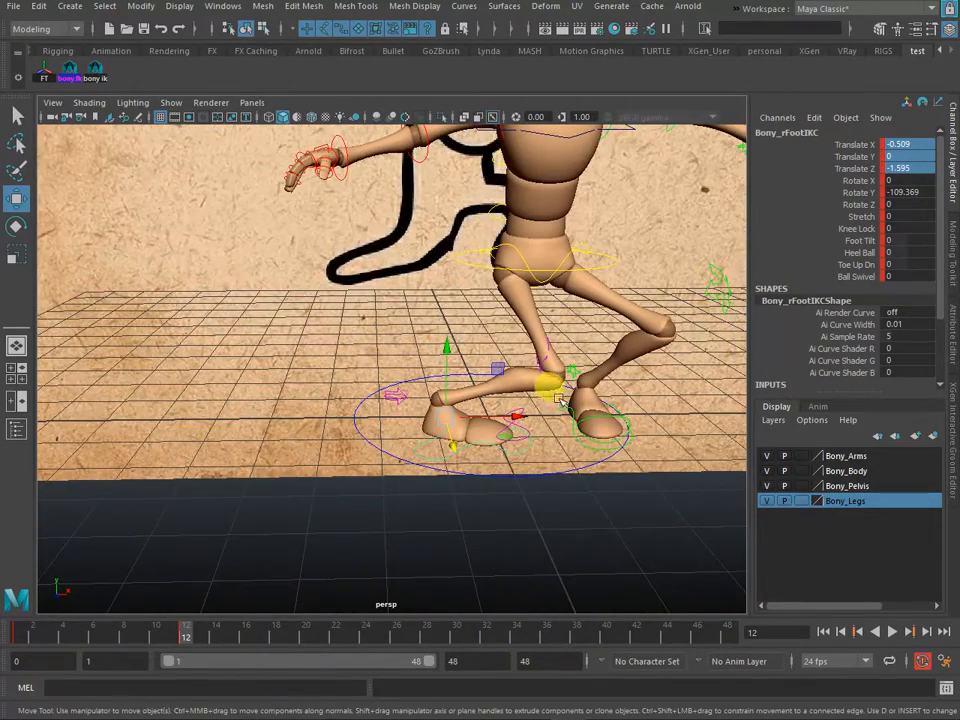
- Swing the right knee control away from the bent-back position and turn the right foot control about its vertical axis
left_click_drag(565, 405, 465, 405, "alt")
left_click(462, 400)
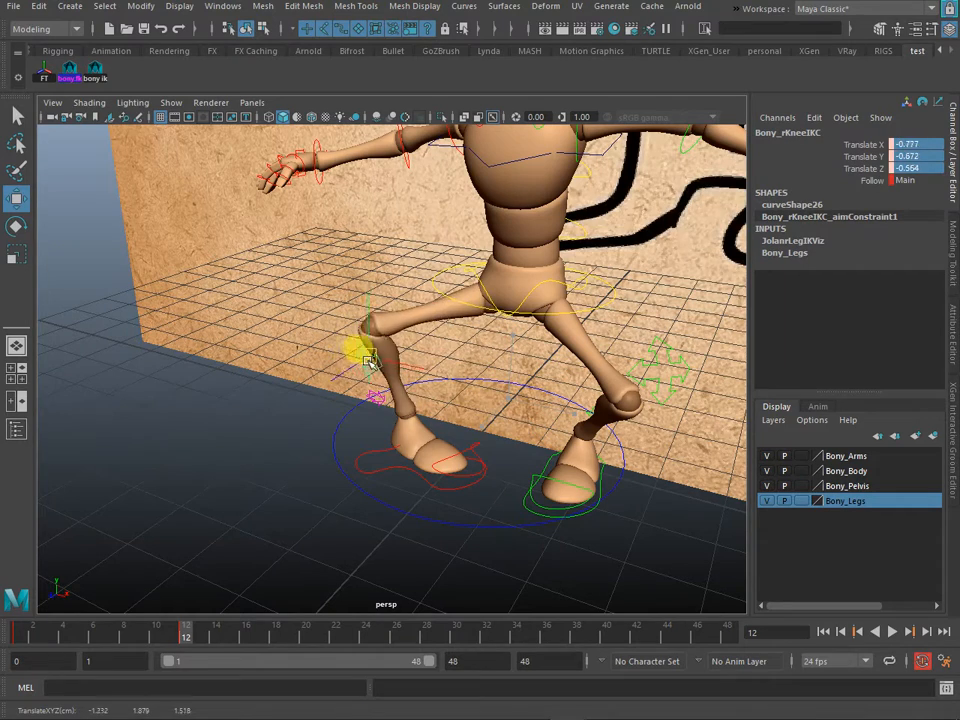
left_click(386, 469)
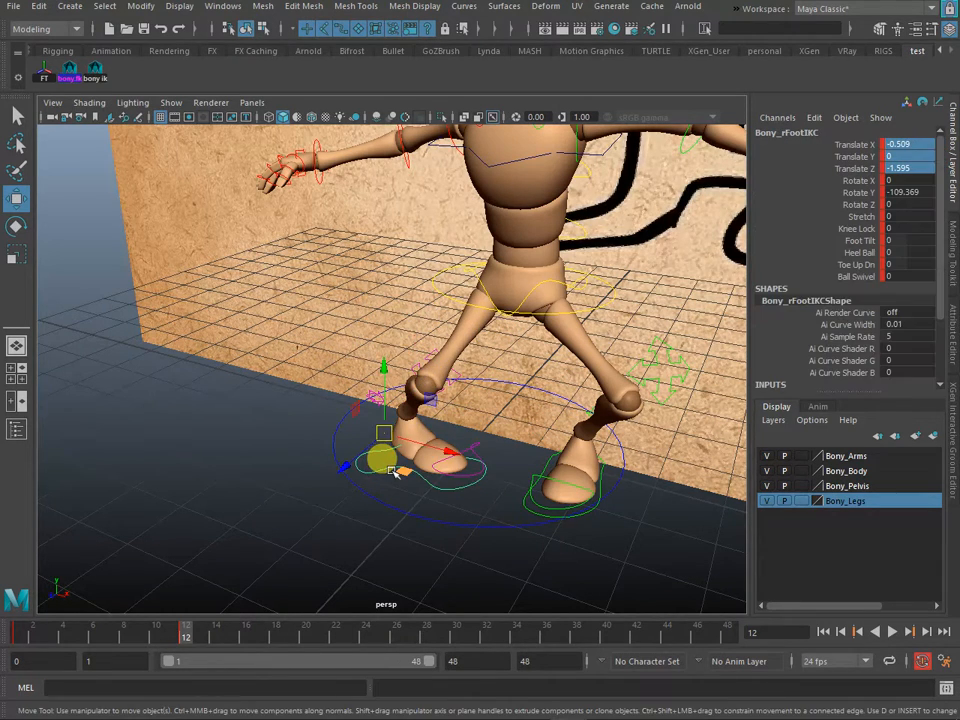
key("e")
left_click_drag(419, 464, 351, 465)
- Move the right knee control to about -0.507, 0.382, 0.967 so the knee points forward over the foot
left_click(367, 317)
left_click(434, 371)
left_click_drag(415, 391, 608, 386, "alt")
key("w")
left_click_drag(503, 320, 345, 330)
right_click_drag(357, 329, 446, 354, "alt")
left_click_drag(446, 354, 438, 418, "alt")
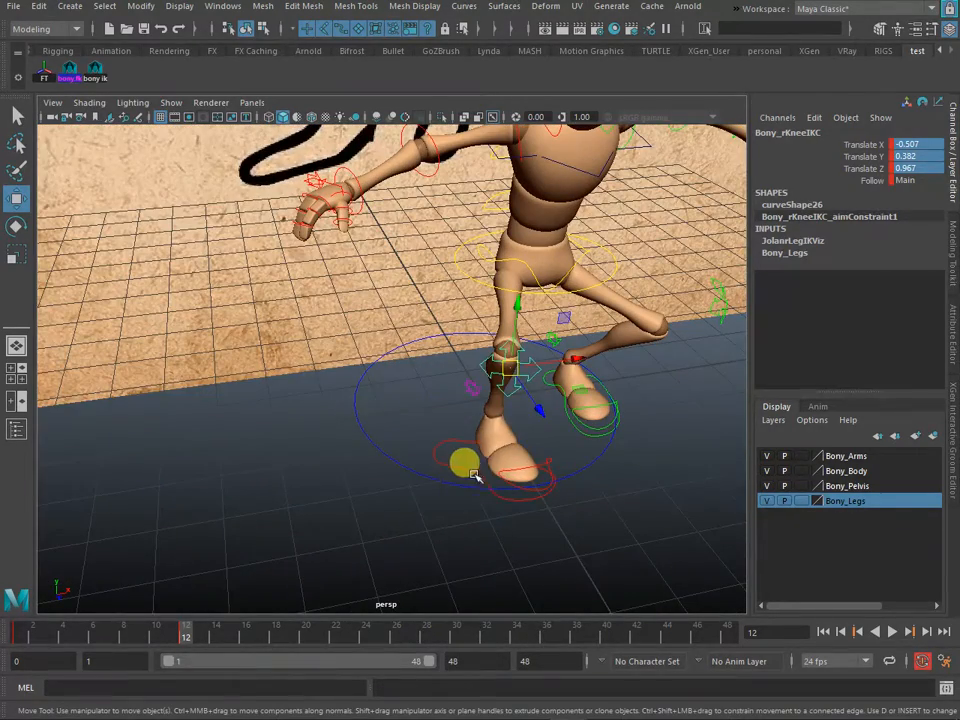
- Rotate the right foot control to about 17.3 on Rotate Y and reset its translation values to 0
left_click(475, 481)
key("e")
left_click_drag(475, 481, 472, 478)
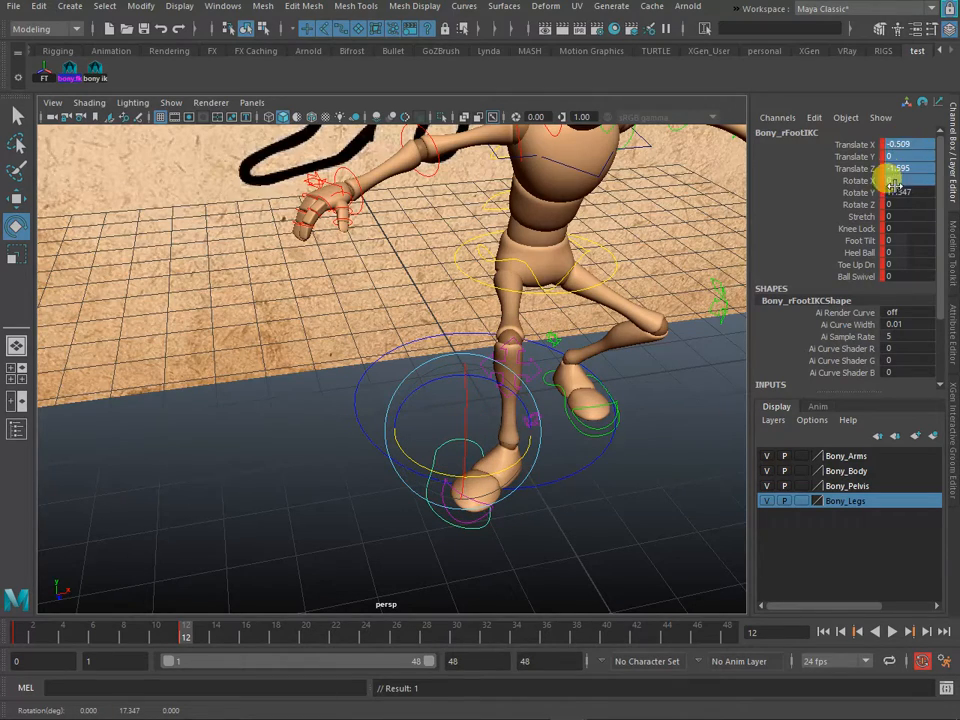
left_click_drag(685, 340, 600, 370, "alt")
right_click_drag(600, 370, 551, 450, "alt")
- Straighten the right toe control on Rotate Y and turn the right foot control to about 24.1 on Rotate Y
left_click(563, 468)
left_click(510, 482)
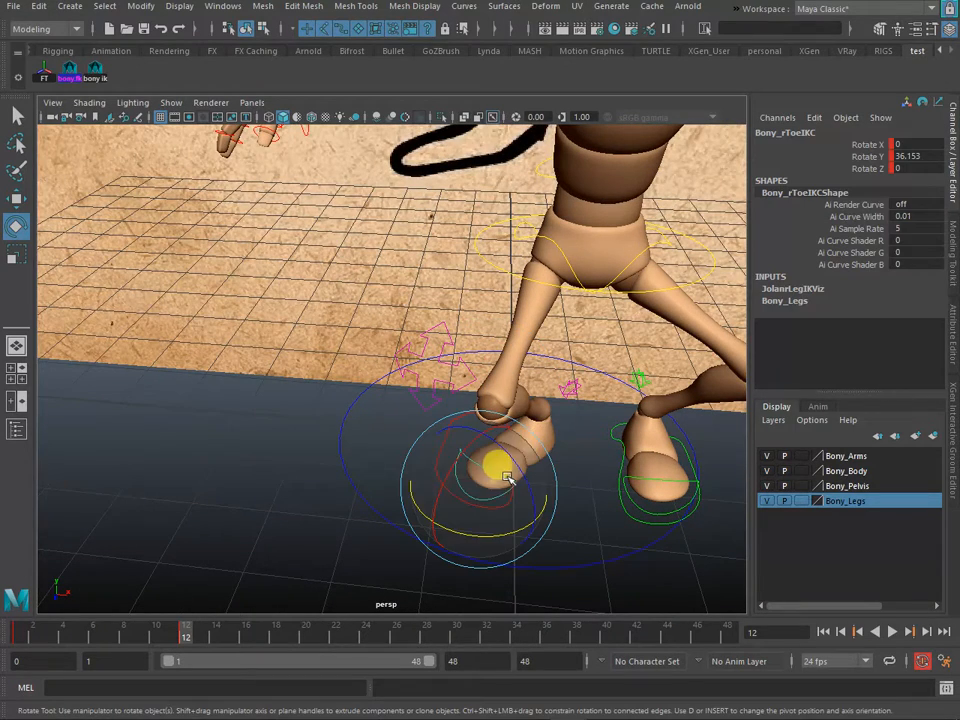
left_click_drag(484, 541, 528, 545)
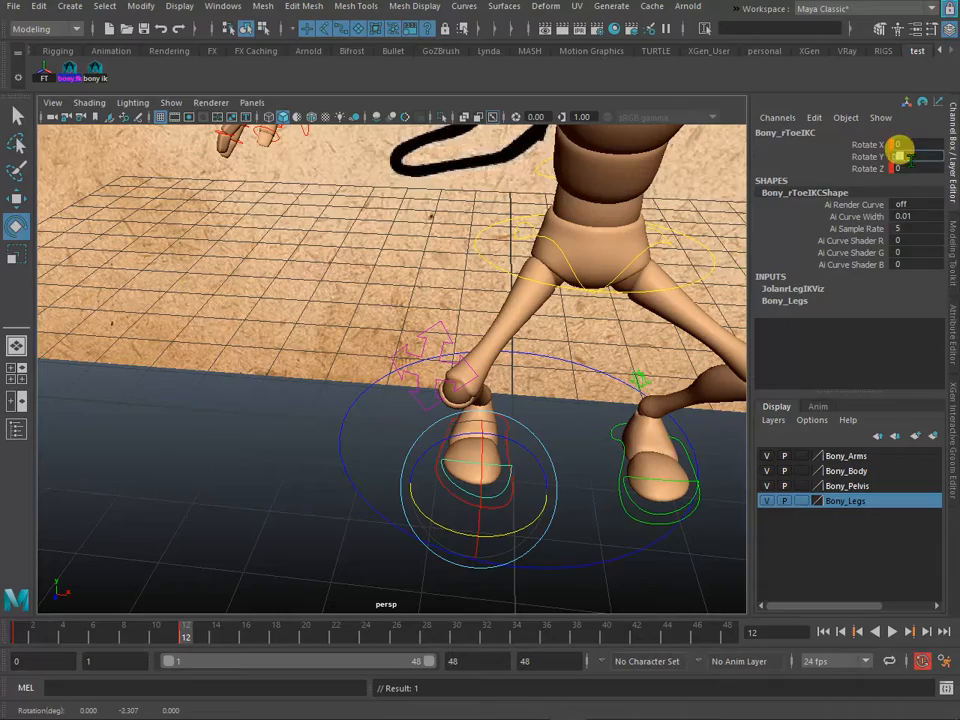
left_click(497, 418)
left_click(506, 429)
mouse_move(506, 429)
left_mouse_down()
mouse_move(455, 432)
mouse_move(501, 442)
left_mouse_up()
- Lower the root control to about 0.558, -2.641, 0.03 to drop the body into a deep crouch
scroll(547, 411, "down", 5)
left_click_drag(547, 411, 446, 392, "alt")
scroll(524, 403, "down", 3)
scroll(524, 403, "up", 5)
scroll(510, 406, "down", 5)
scroll(510, 406, "up", 5)
key("w")
scroll(424, 458, "down", 5)
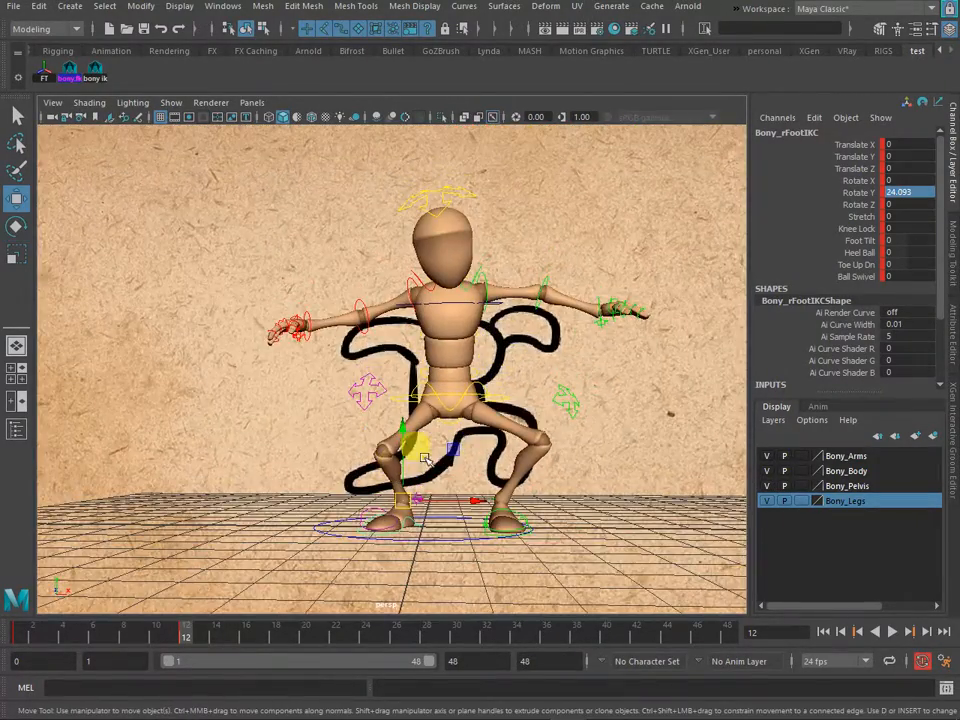
left_click(452, 397)
left_click_drag(452, 397, 655, 435)
scroll(655, 435, "up", 4)
left_click_drag(500, 441, 465, 421, "alt")
left_click_drag(284, 430, 508, 515, "alt")
right_click_drag(508, 515, 606, 494, "alt")
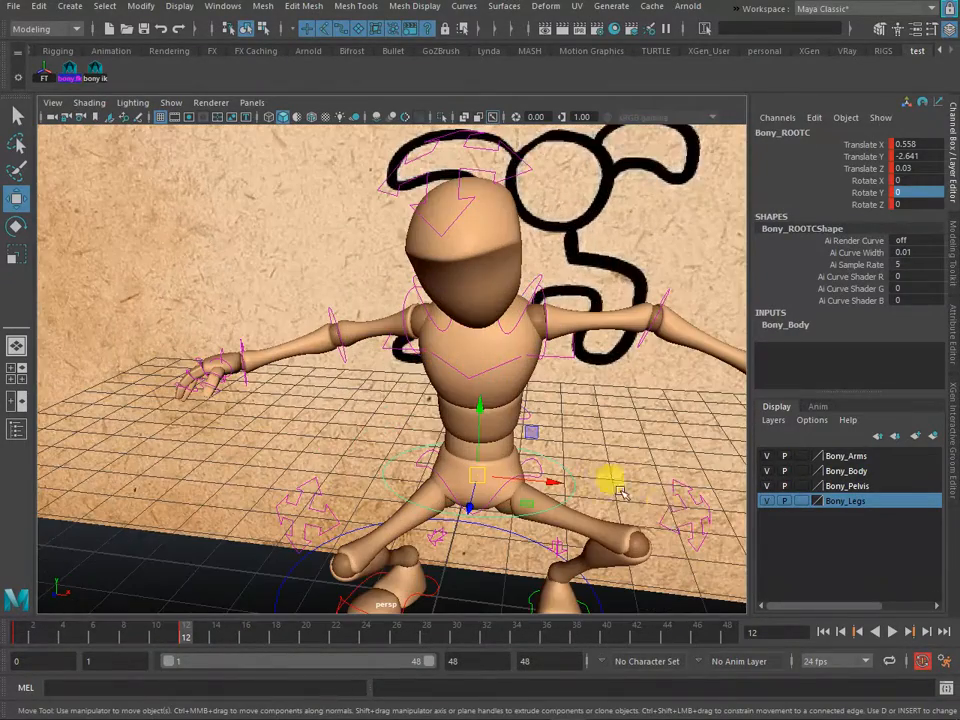
- Turn the left foot control outward so the foot points to the character's left side
left_click(676, 512)
right_click_drag(676, 512, 651, 483, "alt")
middle_click_drag(651, 483, 588, 458, "alt")
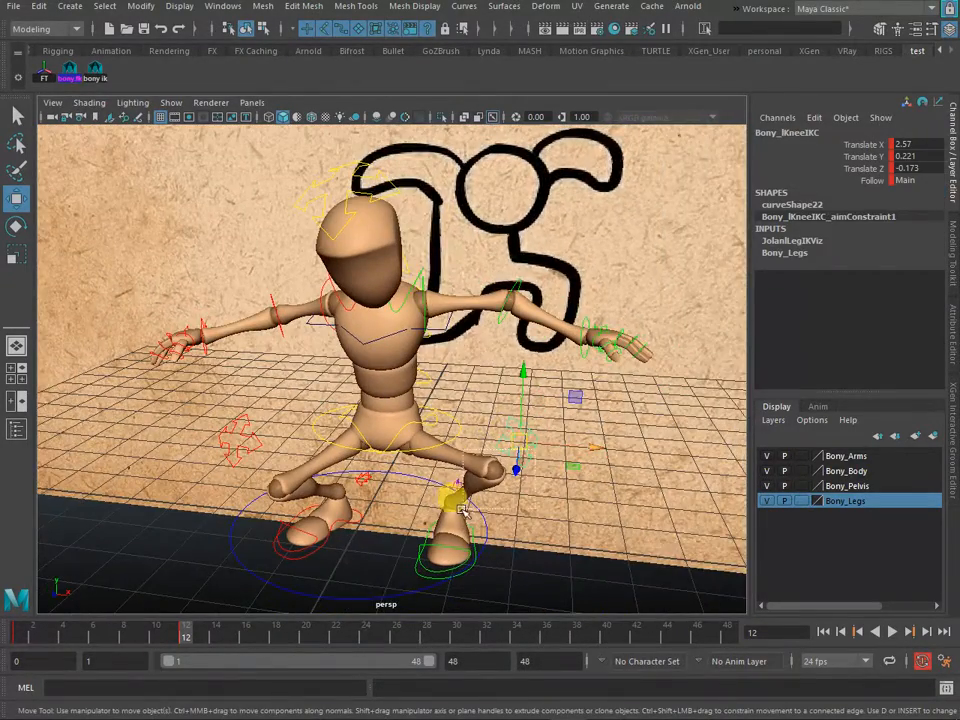
left_click(542, 495)
left_click_drag(542, 495, 467, 439, "alt")
left_click(481, 443)
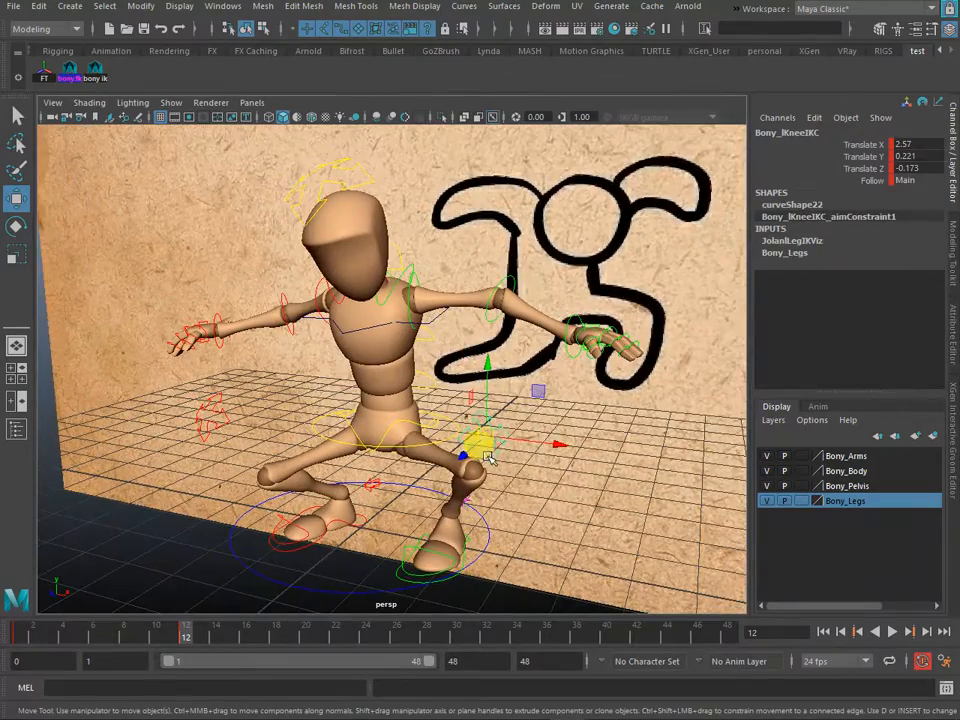
left_click_drag(430, 503, 521, 431, "alt")
left_click_drag(521, 431, 540, 466, "alt")
scroll(472, 441, "up", 5)
left_click(450, 500)
key("e")
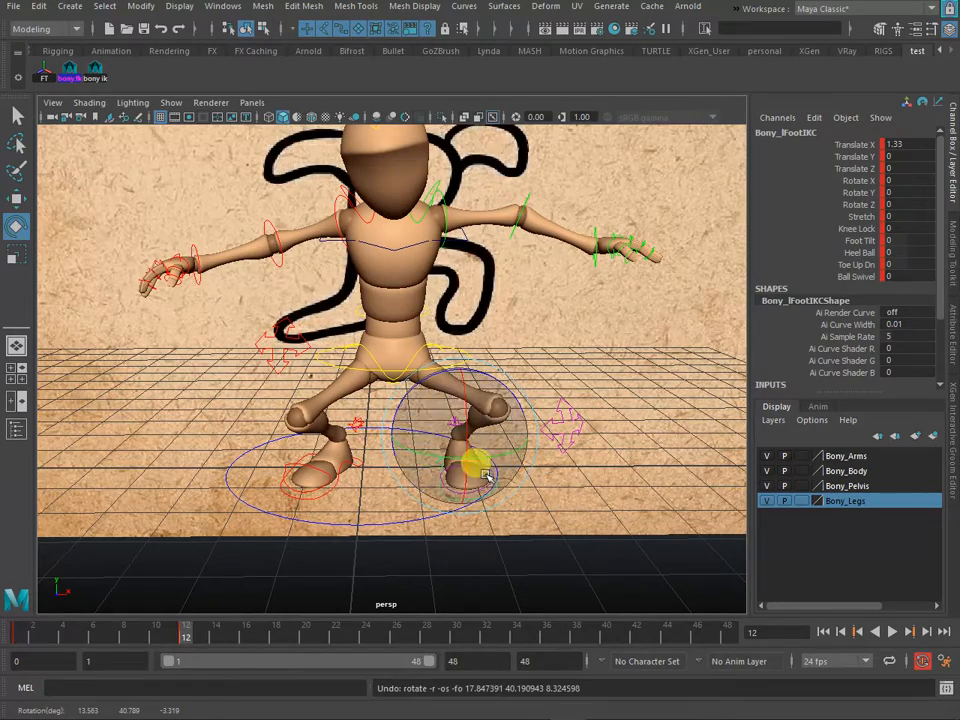
left_click_drag(527, 462, 400, 378, "alt")
- Try tilting the root control to about -7.5 on Rotate Z and shifting the hips over the feet
left_click(452, 348)
key("w")
key("e")
left_click_drag(440, 322, 447, 331)
key("w")
left_click_drag(407, 369, 369, 359)
key("ctrl+z")
key("ctrl+z")
key("ctrl+z")
key("ctrl+z")
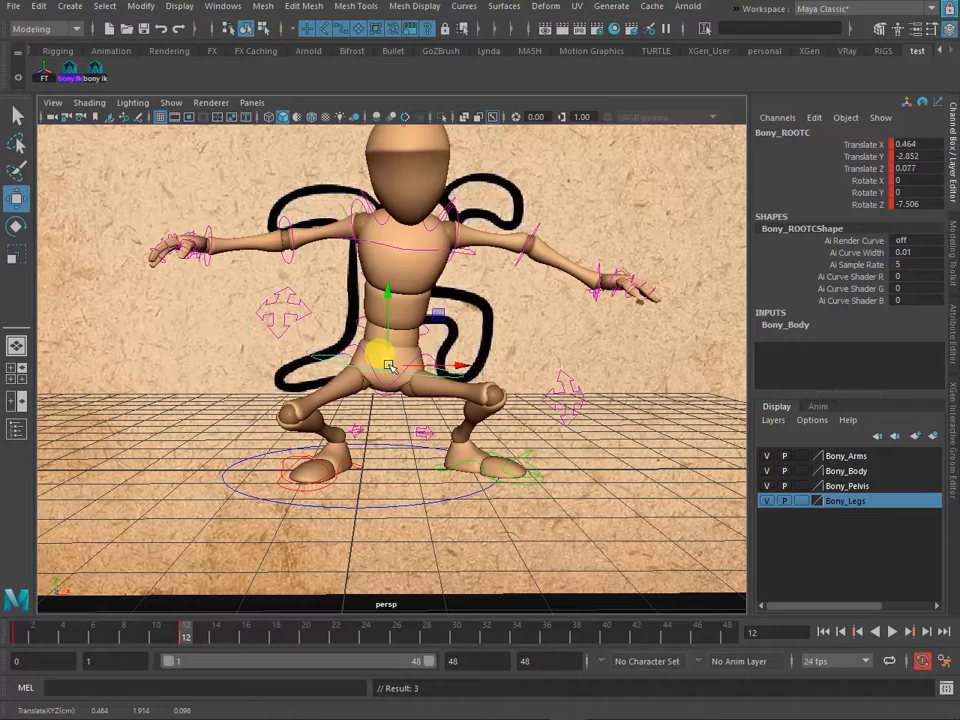
- Move the root control to about 0.343, -3.093, 0.095 and tilt it to about 8.6 on Rotate Z
left_click_drag(399, 376, 371, 376)
key("e")
left_click_drag(418, 339, 415, 372)
key("w")
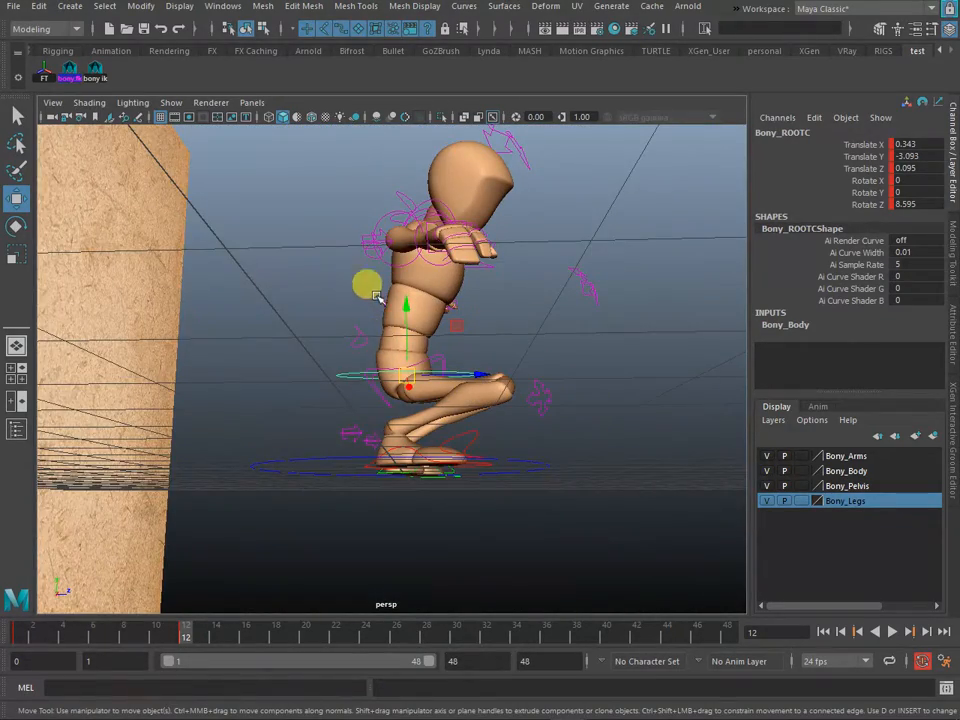
- Rotate the spine controls to bend the torso forward over the knees
left_click(343, 339)
mouse_move(343, 339)
left_mouse_down("alt")
mouse_move(377, 349)
mouse_move(345, 346)
left_mouse_up("alt")
key("e")
left_click_drag(557, 421, 481, 231, "alt")
left_click(607, 427)
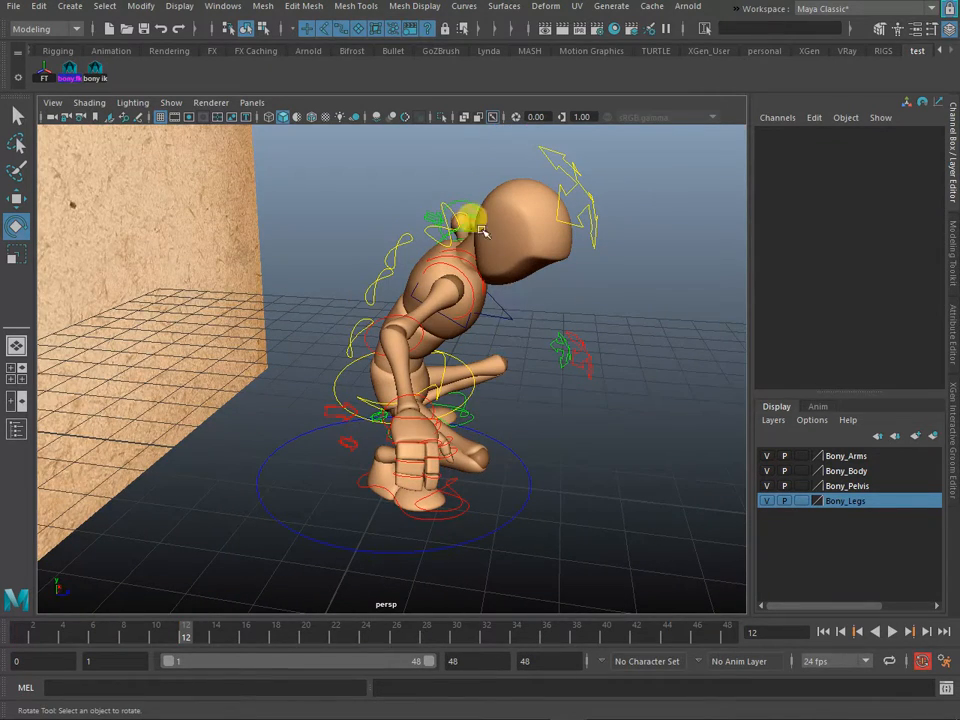
- Rotate the head control to about -11.4, -4.7, 8.2 to lift the face toward the front
left_click(563, 175)
left_click_drag(561, 165, 494, 231)
right_click_drag(494, 231, 466, 276, "alt")
left_click_drag(466, 276, 401, 249, "alt")
right_click_drag(401, 249, 478, 356, "alt")
middle_click_drag(478, 356, 520, 358, "alt")
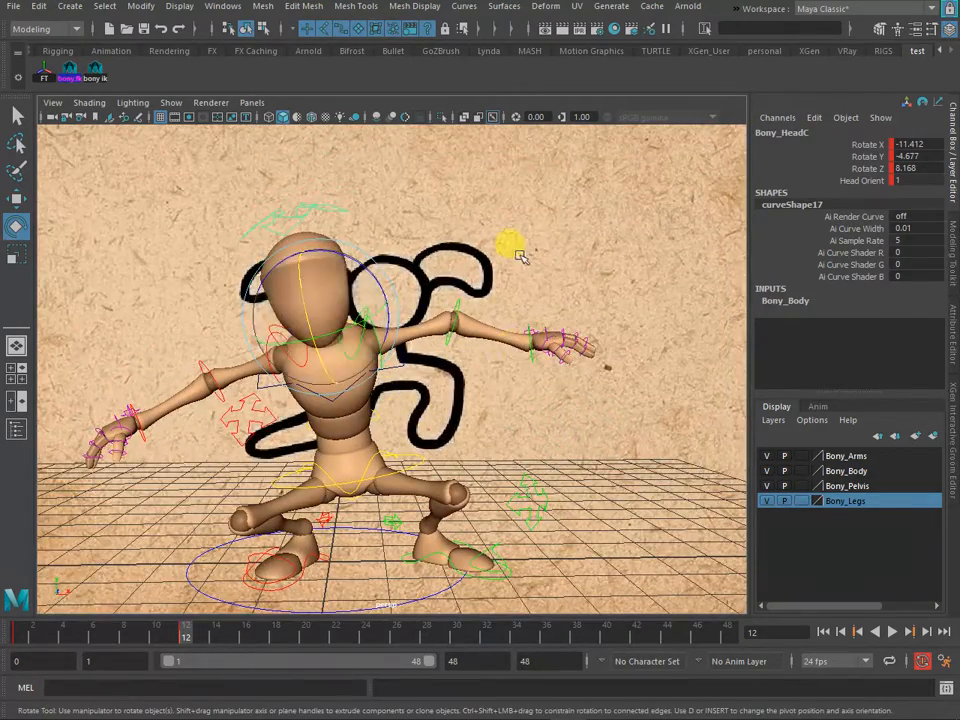
- Rotate the left shoulder control to about 14.5, -4.0, -12.8
left_click(519, 256)
right_click_drag(368, 326, 415, 340, "alt")
left_click(380, 366)
left_click_drag(432, 350, 318, 388)
left_click_drag(332, 261, 338, 286)
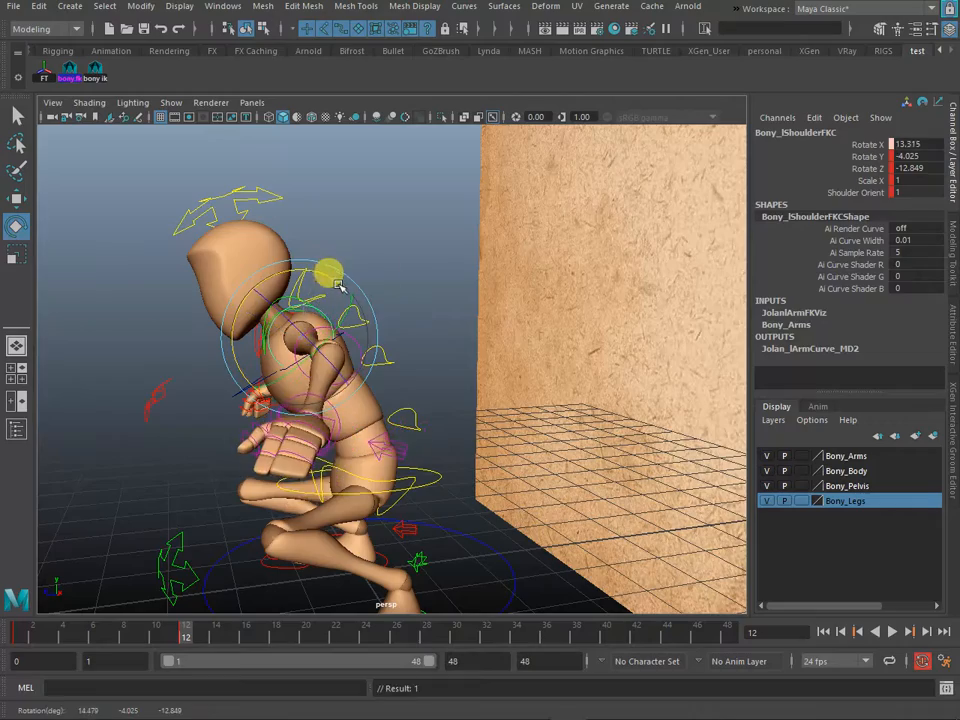
left_click(428, 254)
- Rotate the left wrist control to about -17, 9.4, 37.6 to level the hand
left_click_drag(377, 356, 628, 418, "alt")
left_click(459, 309)
left_click(584, 388)
left_click_drag(364, 411, 428, 440)
left_click_drag(534, 412, 548, 372)
left_click_drag(510, 440, 467, 420, "alt")
left_click_drag(398, 348, 430, 368, "alt")
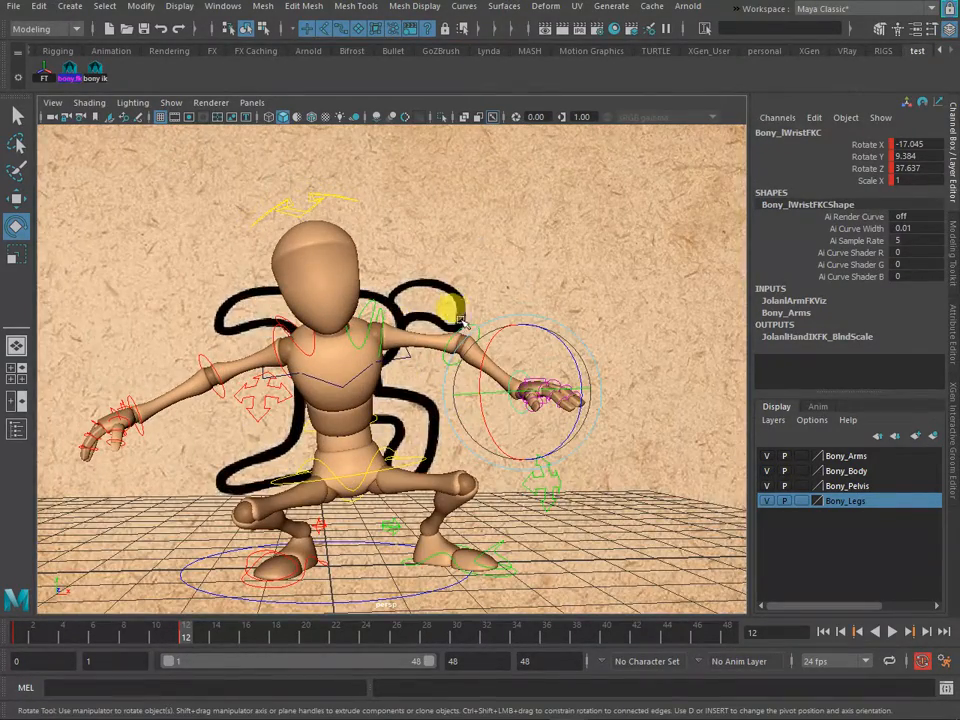
- Adjust the bend of the left elbow control on Rotate Y
mouse_move(402, 317)
left_mouse_down("alt")
mouse_move(373, 318)
mouse_move(376, 302)
mouse_move(391, 303)
left_mouse_up("alt")
left_click(374, 320)
left_click(447, 342)
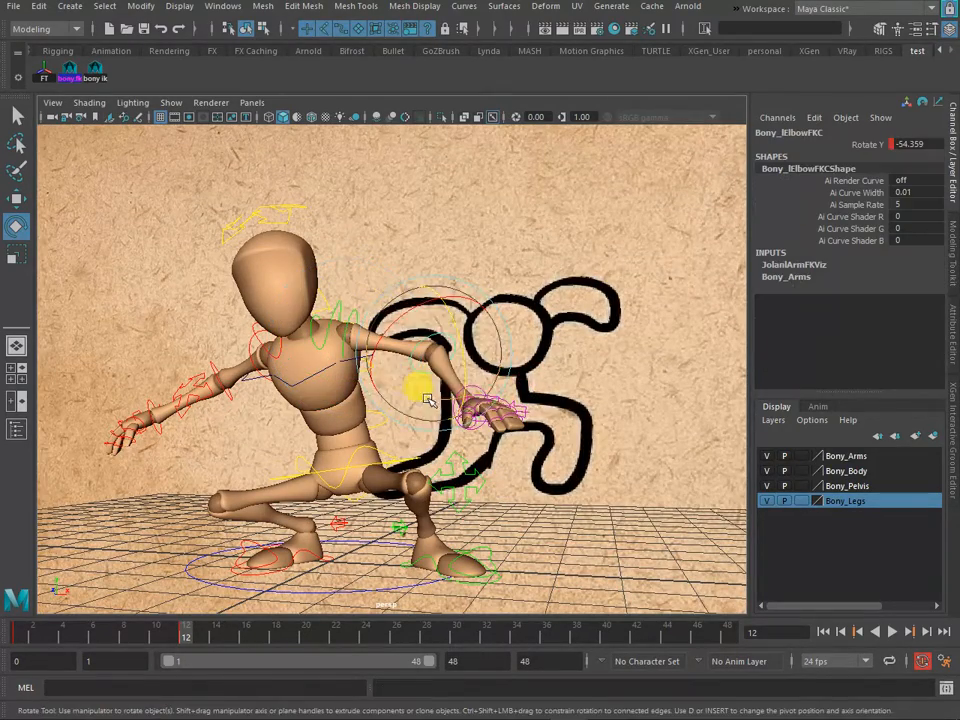
left_click_drag(428, 400, 405, 391)
left_click_drag(358, 320, 376, 361, "alt")
left_click(392, 283)
key("ctrl+z")
scroll(382, 325, "up", 5)
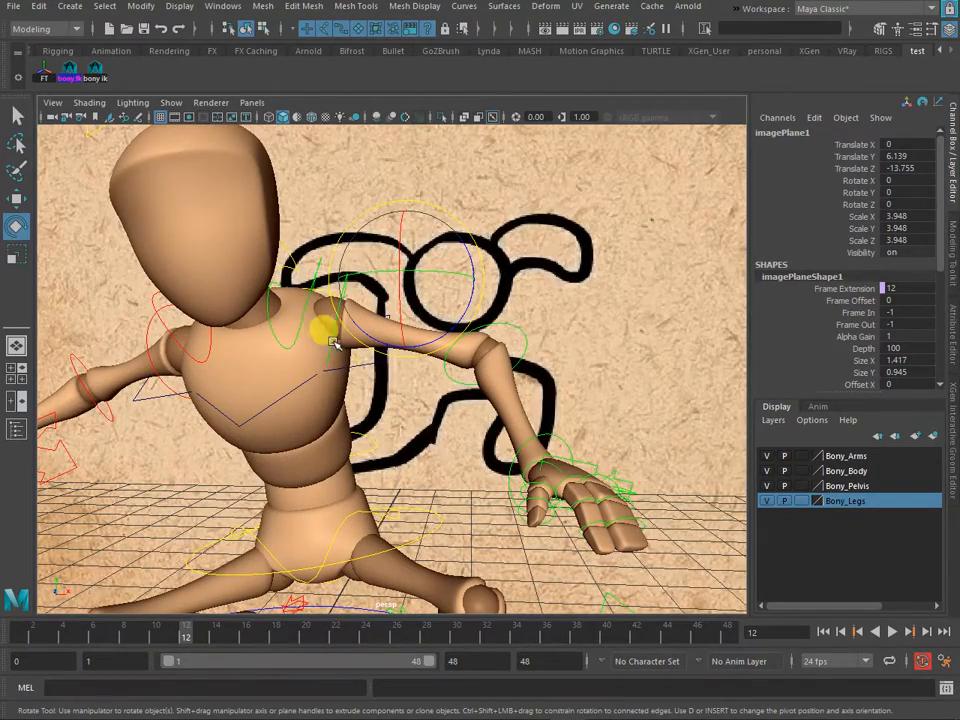
left_click(335, 340)
left_click_drag(340, 330, 389, 424)
key("ctrl+z")
- Twist the left arm so that its palm turns toward the front
scroll(380, 405, "up", 5)
left_click(334, 337)
left_click_drag(333, 338, 418, 369, "alt")
left_click_drag(418, 369, 400, 439, "alt")
scroll(368, 438, "down", 5)
scroll(375, 441, "up", 3)
- Adjust the right arm and rotate the right wrist control to about 27, -18.5, 16.8
left_click(273, 378)
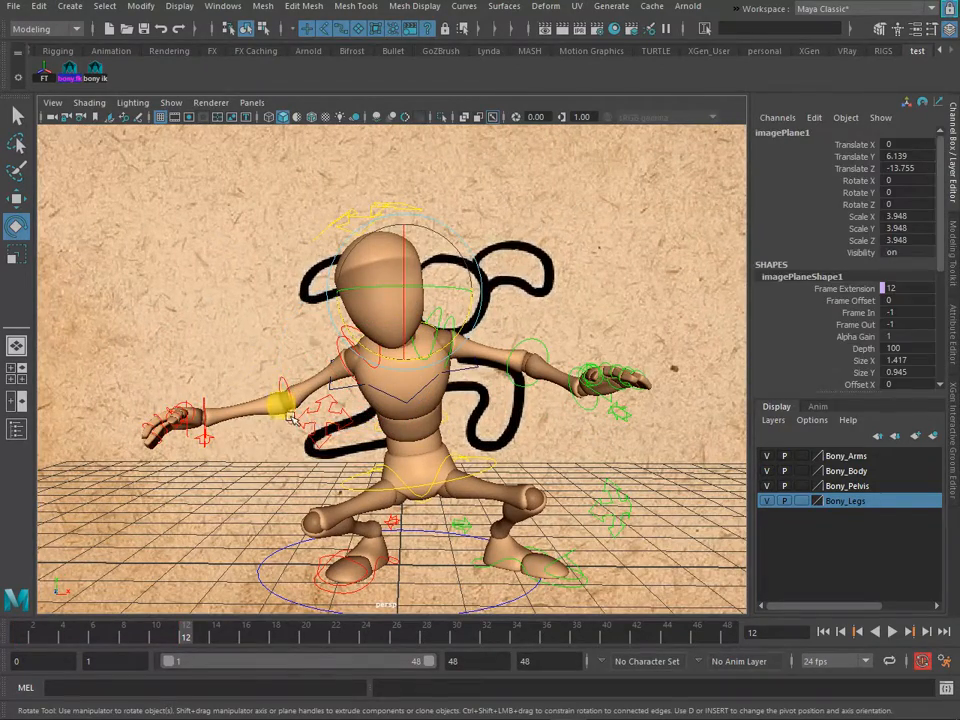
left_click(290, 420)
left_click_drag(268, 381, 283, 376)
left_click(186, 377)
scroll(201, 386, "up", 4)
middle_click_drag(202, 387, 332, 428, "alt")
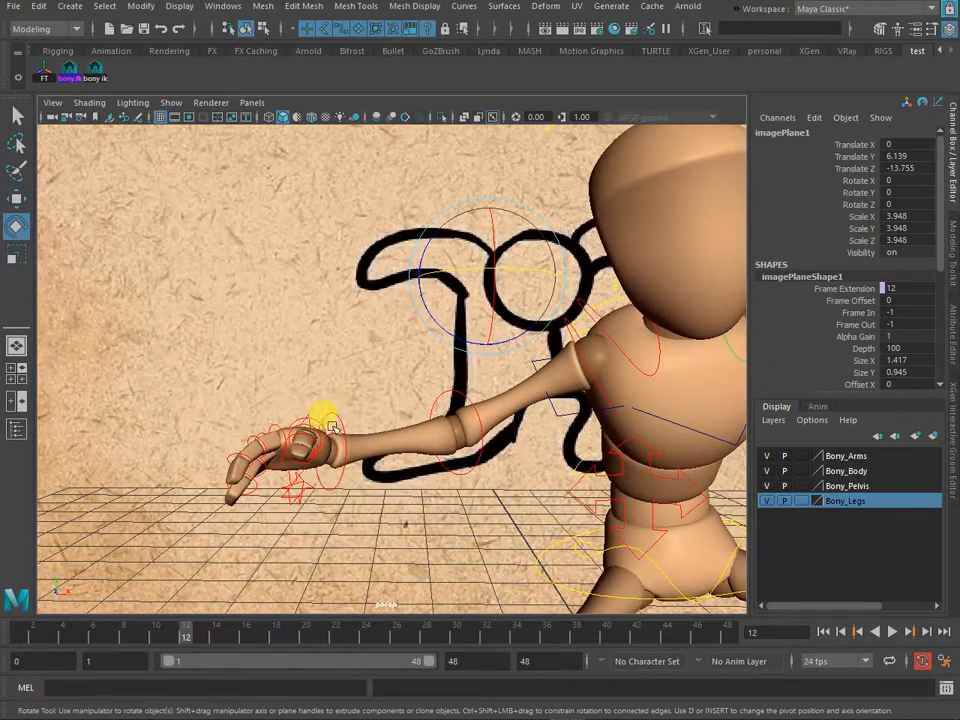
left_click(338, 426)
left_click_drag(333, 466, 313, 399)
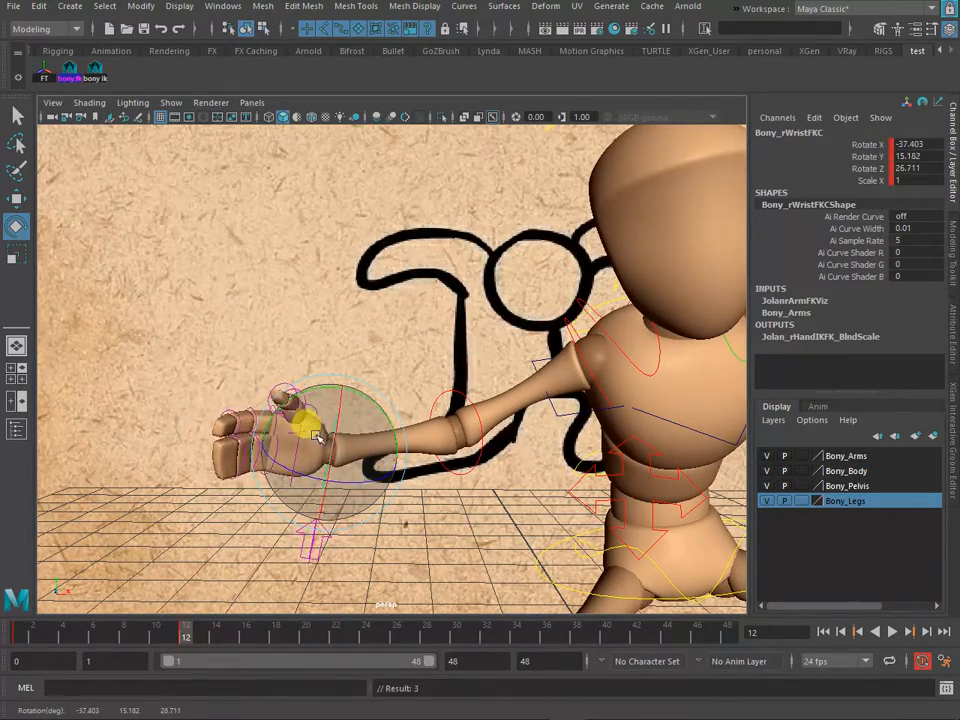
scroll(393, 455, "down", 5)
left_click_drag(360, 446, 425, 362, "alt")
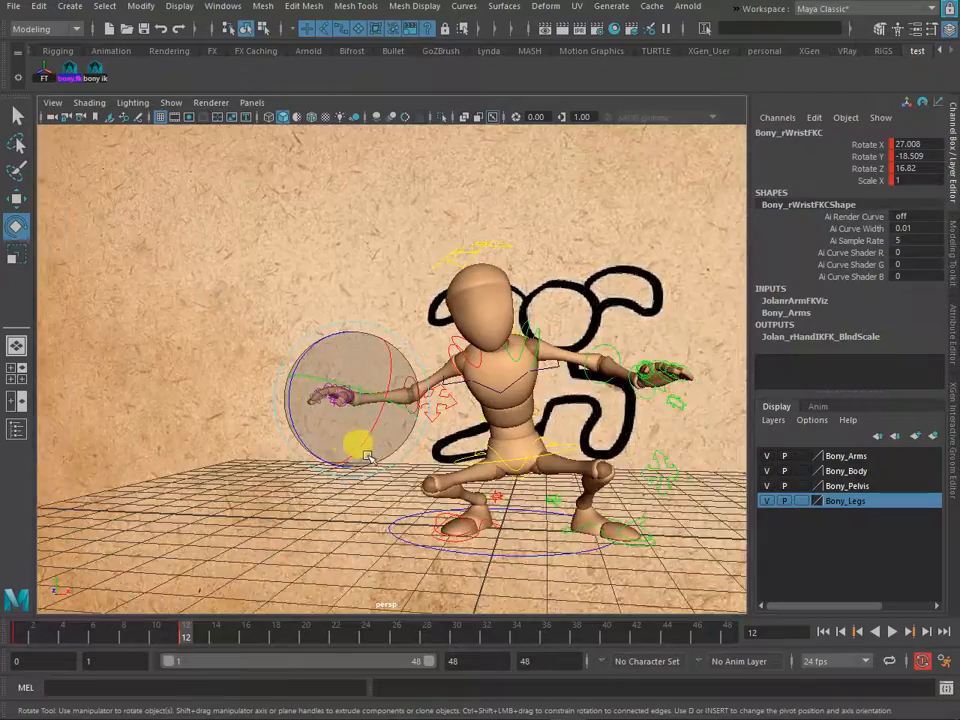
- Rotate the second spine control to about 29.5, 9.7, -4.2 to refine the torso's lean
mouse_move(449, 403)
left_mouse_down("alt")
mouse_move(339, 388)
mouse_move(414, 392)
mouse_move(543, 430)
mouse_move(439, 381)
mouse_move(432, 402)
left_mouse_up("alt")
left_click(414, 400)
left_click_drag(420, 404, 527, 317, "alt")
left_click(397, 352)
left_click_drag(397, 355, 531, 375, "alt")
left_click_drag(447, 348, 401, 383)
scroll(440, 438, "down", 5)
left_click_drag(443, 441, 481, 462, "alt")
- View the pose as a silhouette with all lights, rotate the head control to about -11.1, 15.4, -8.4, and restore textured display
key("7")
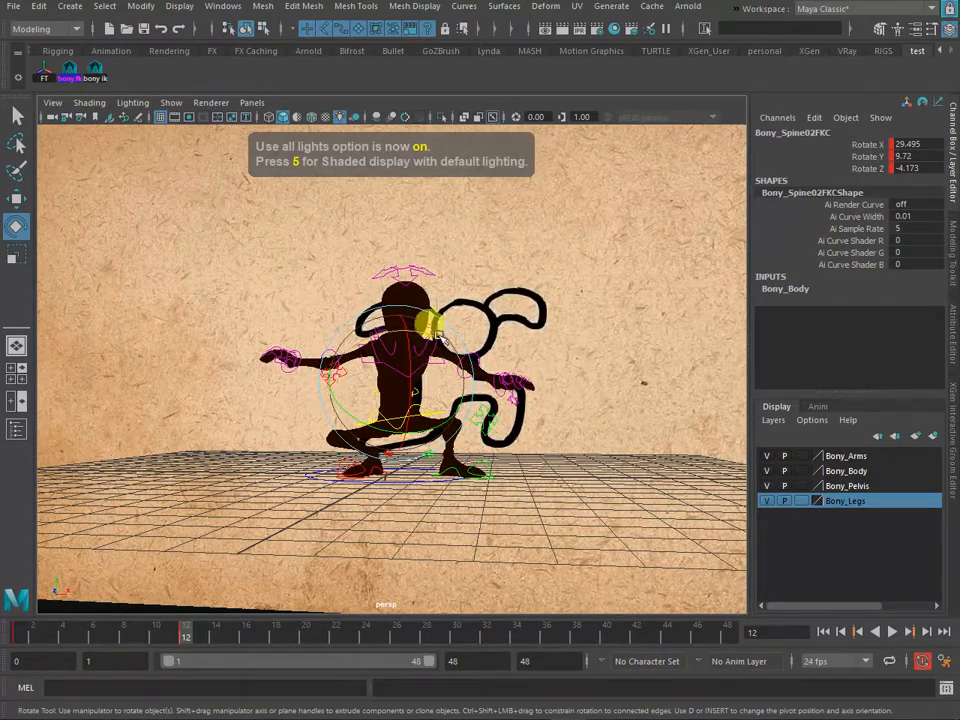
left_click(427, 273)
left_click_drag(393, 316, 388, 318)
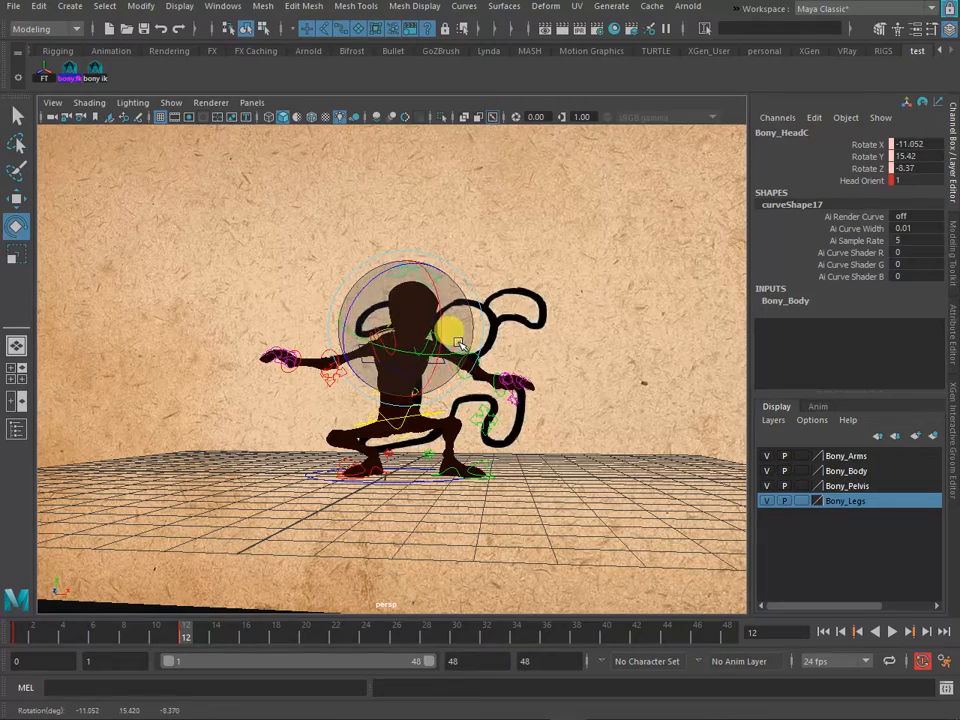
key("6")
mouse_move(455, 352)
left_mouse_down("alt")
mouse_move(551, 411)
mouse_move(429, 386)
mouse_move(304, 465)
left_mouse_up("alt")
- Select all of Bony's controls, go back to the start of the timeline and frame the whole scene
left_click(64, 77)
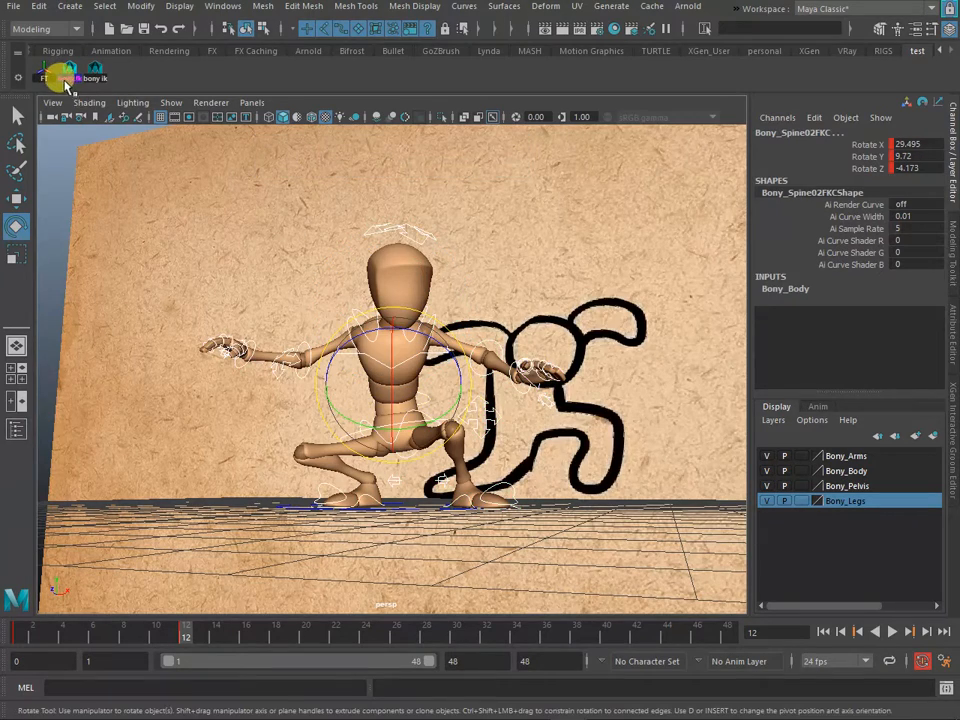
left_click_drag(185, 630, 34, 630)
scroll(165, 492, "down", 5)
scroll(222, 392, "down", 3)
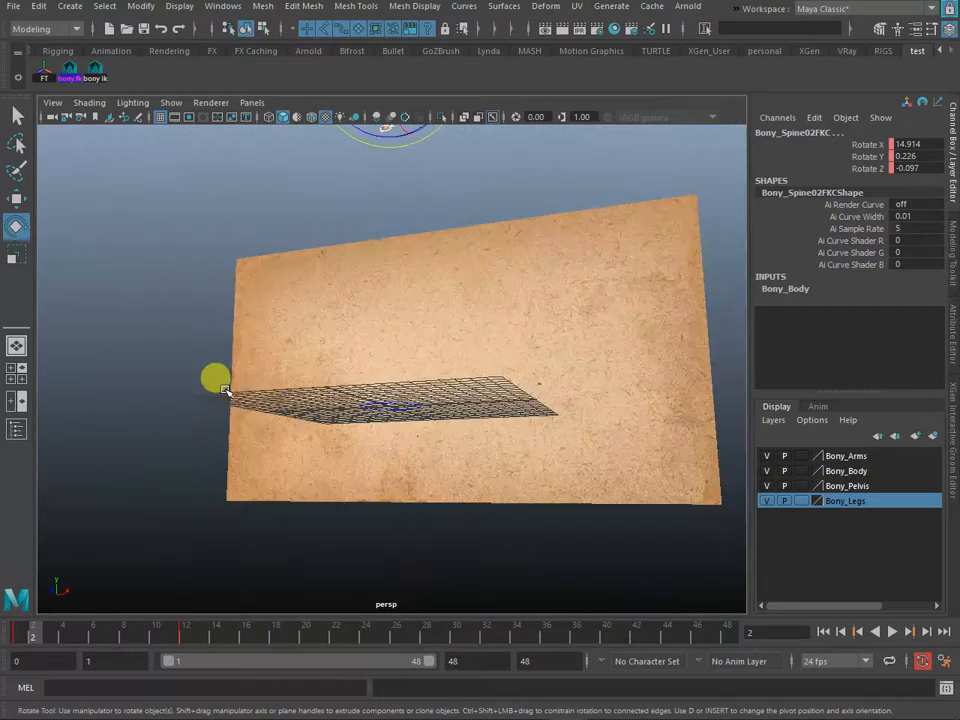
left_click_drag(224, 390, 150, 610, "alt")
- Play and scrub the timeline between frames 1 and 12 to review the motion between the two poses
key("alt+v")
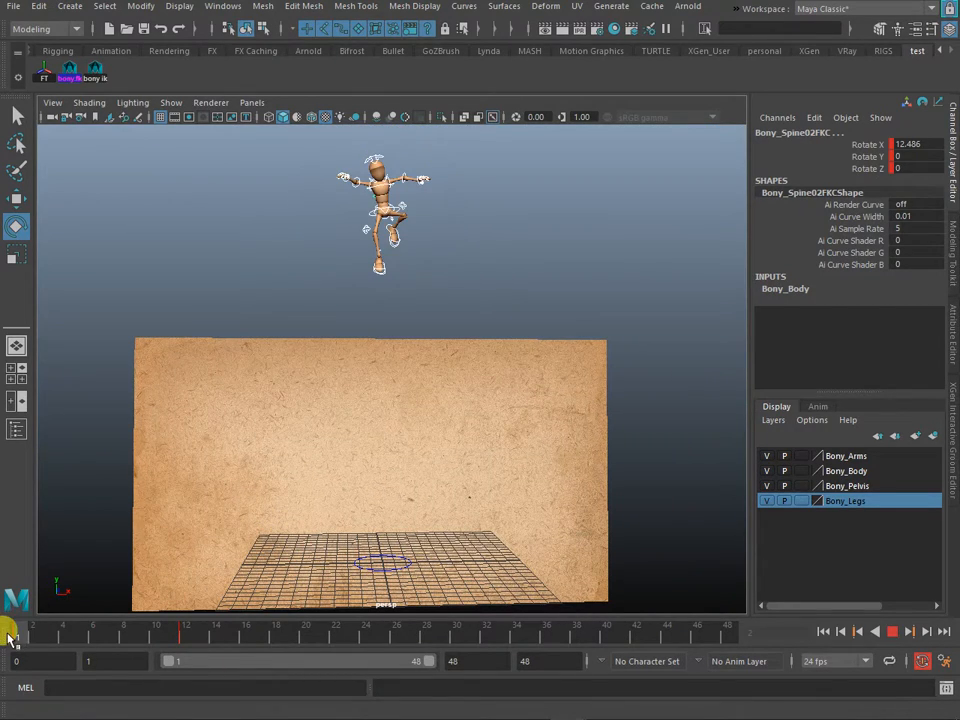
left_click_drag(20, 634, 72, 645)
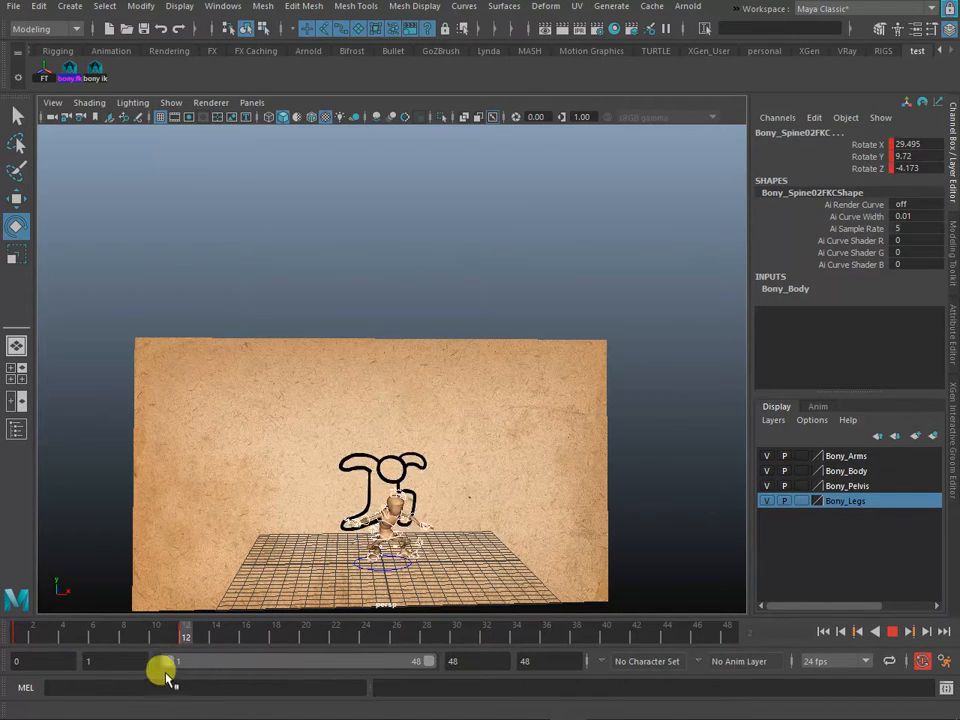
left_click_drag(87, 655, 14, 668)
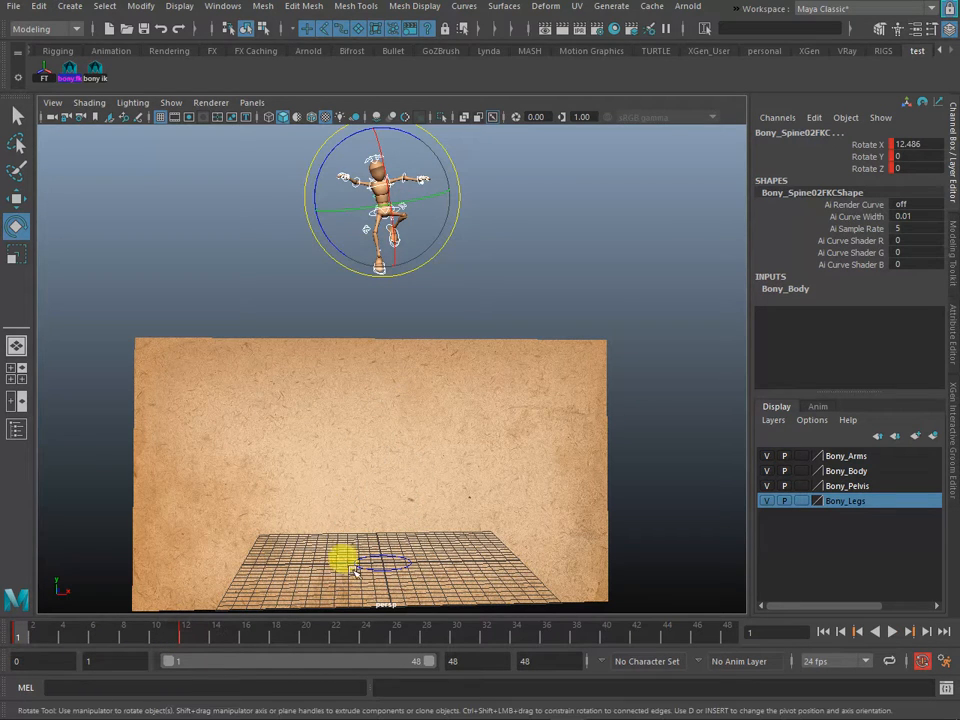
- Set the default in tangent to Linear and out tangent to Stepped in the animation preferences, and scrub to frame 10
left_click(941, 660)
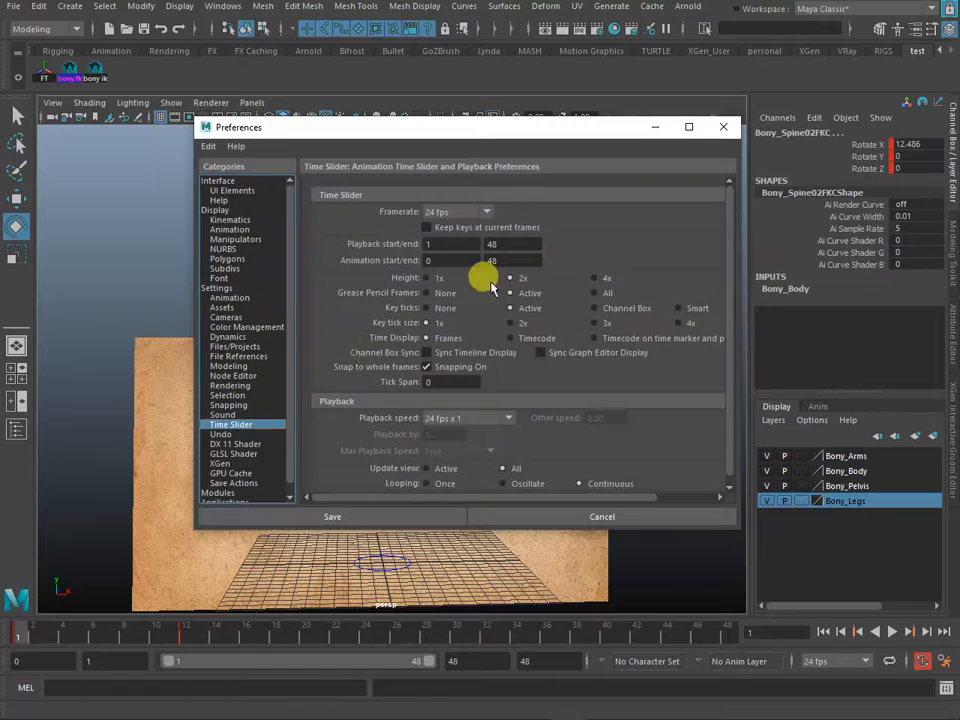
left_click(230, 308)
left_click(218, 288)
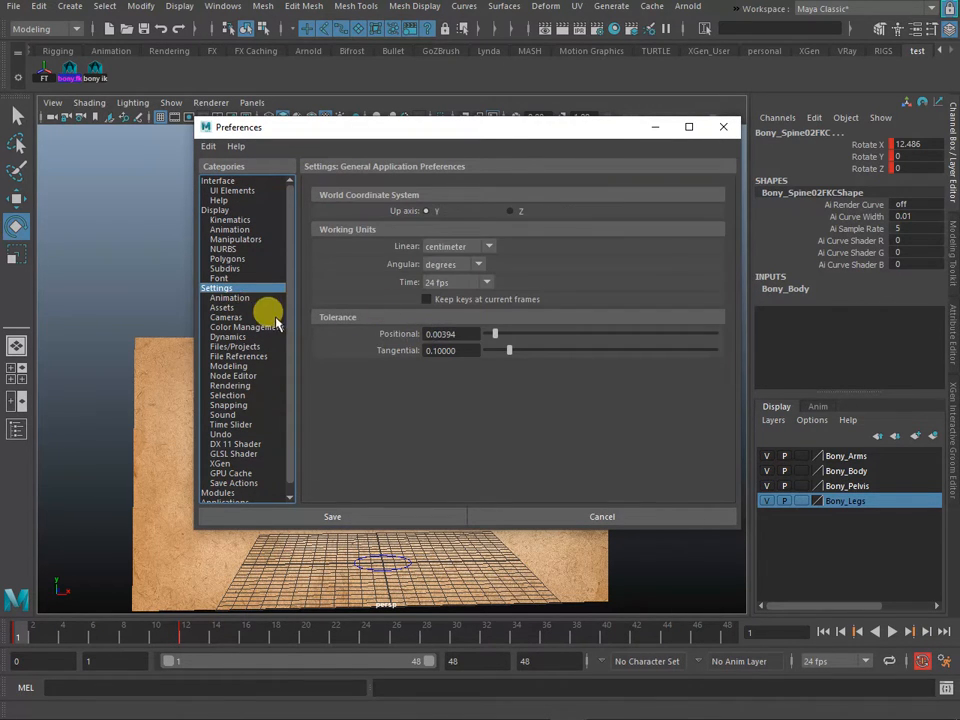
left_click(229, 298)
left_click(450, 390)
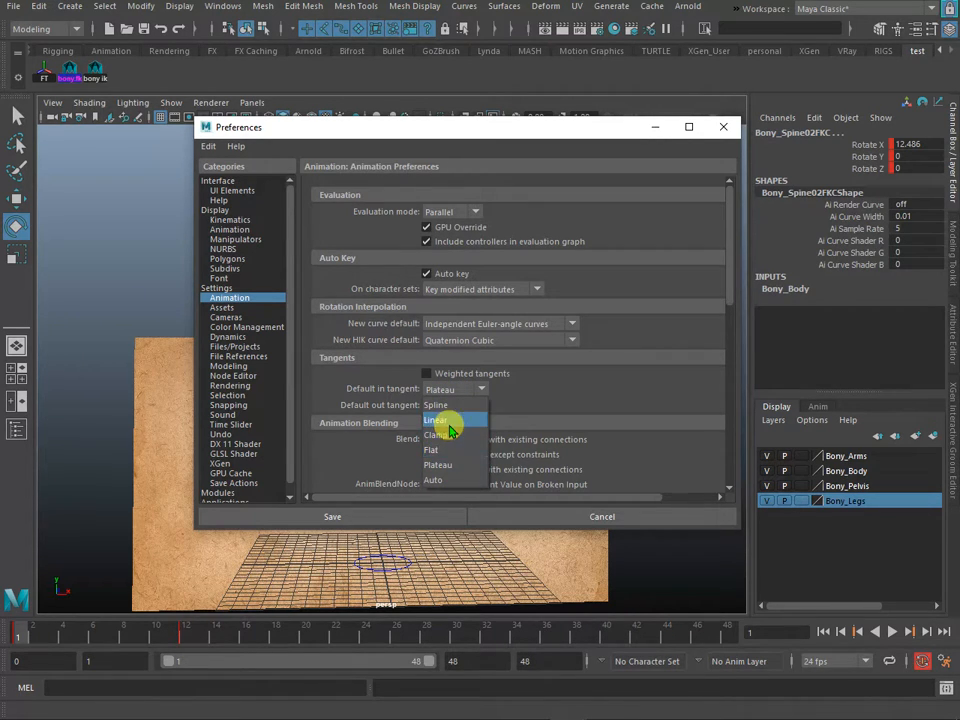
left_click(449, 428)
left_click(468, 405)
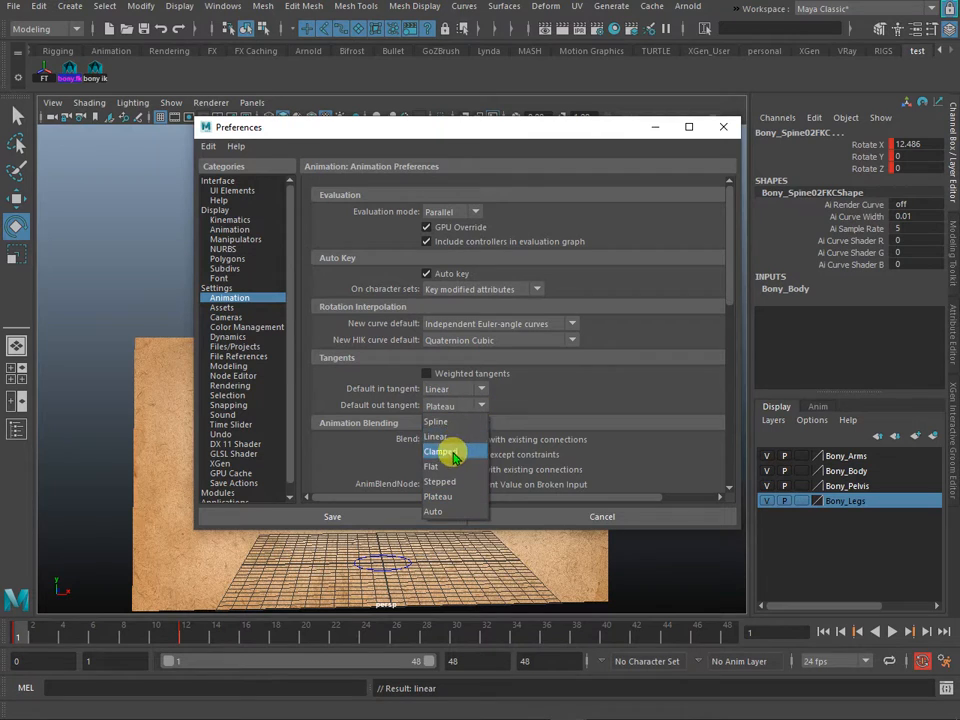
left_click(441, 481)
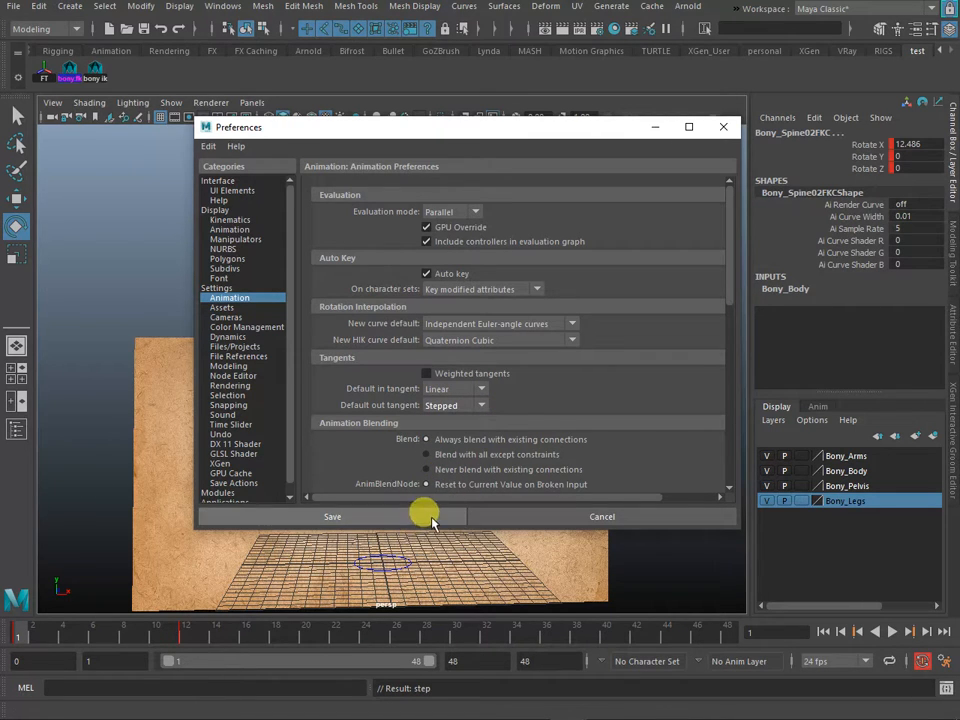
left_click(624, 519)
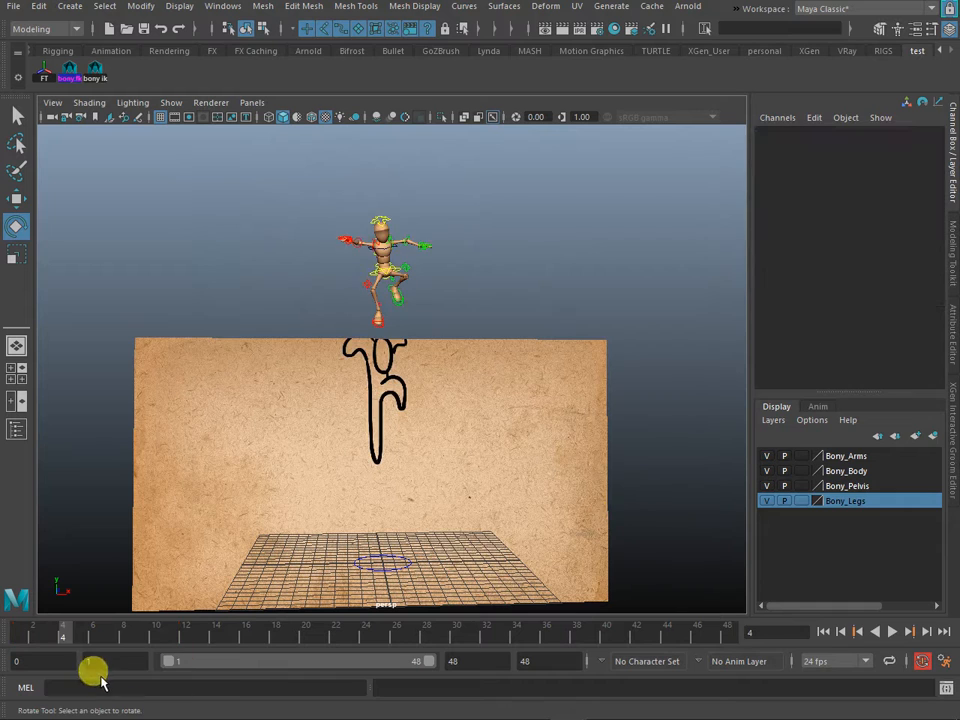
left_click_drag(77, 636, 161, 632)
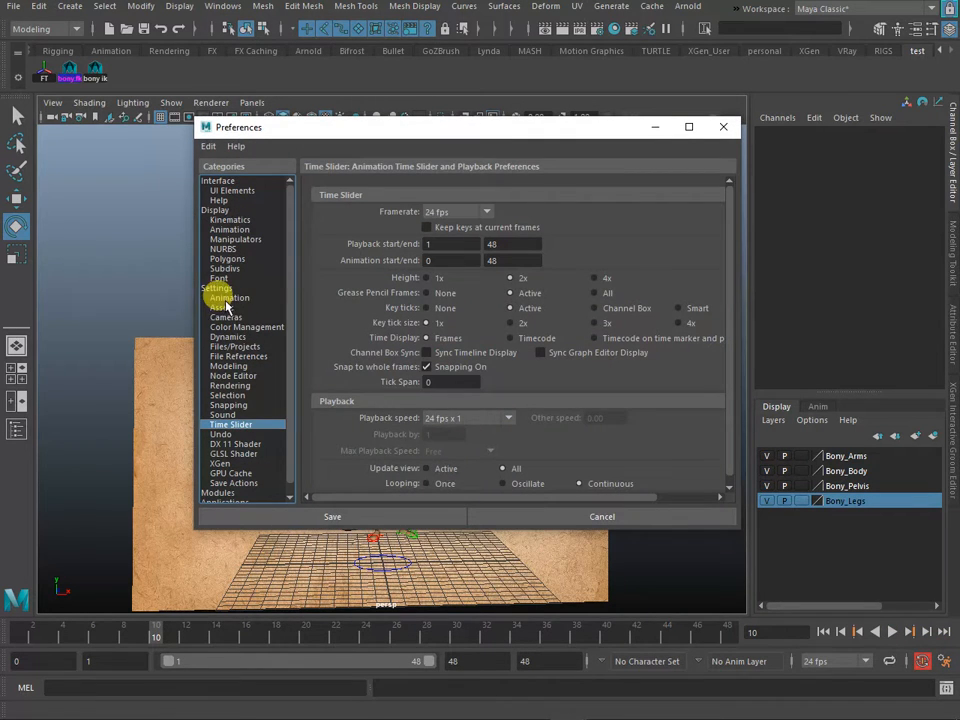
- Set both the default in and out tangents to Linear in the animation preferences, save them, and scrub back to frame 1
left_click(218, 289)
left_click(240, 299)
left_click(481, 389)
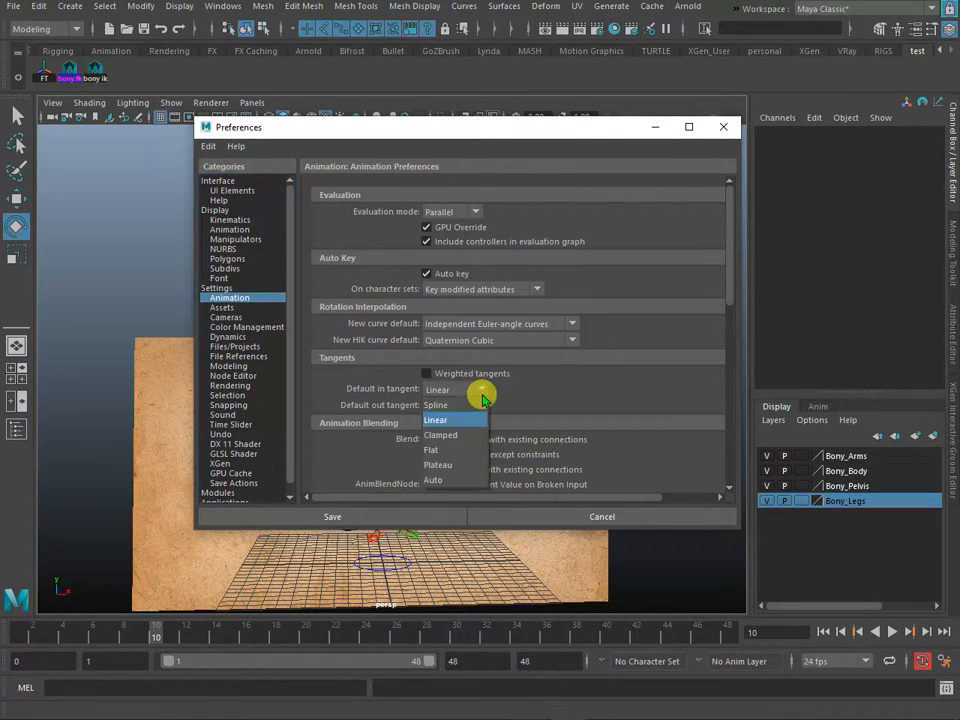
left_click(450, 421)
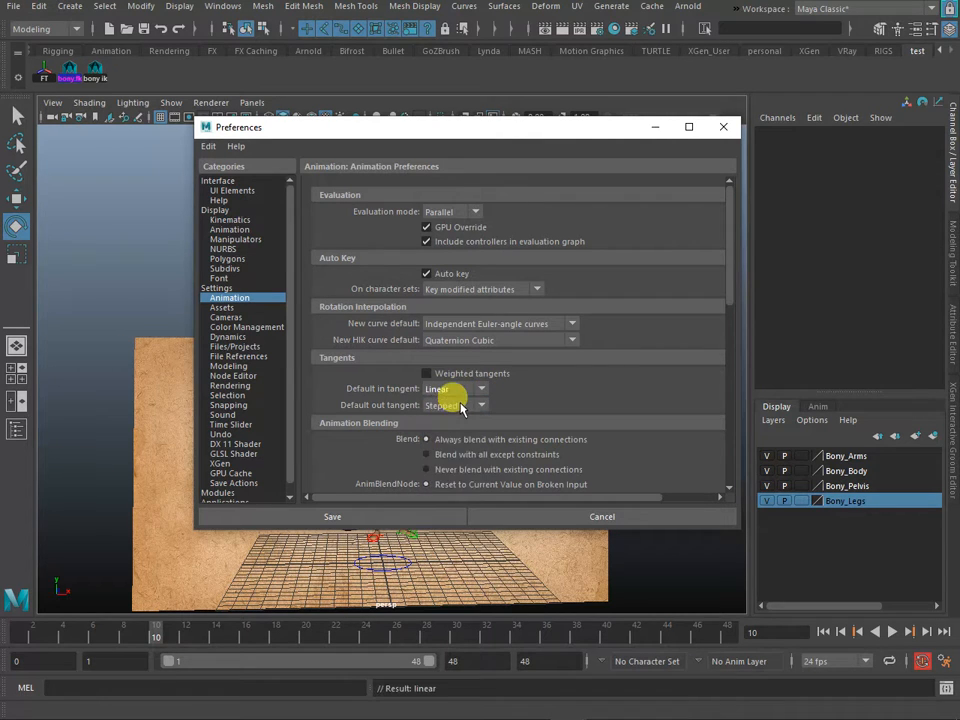
left_click(452, 405)
left_click(437, 436)
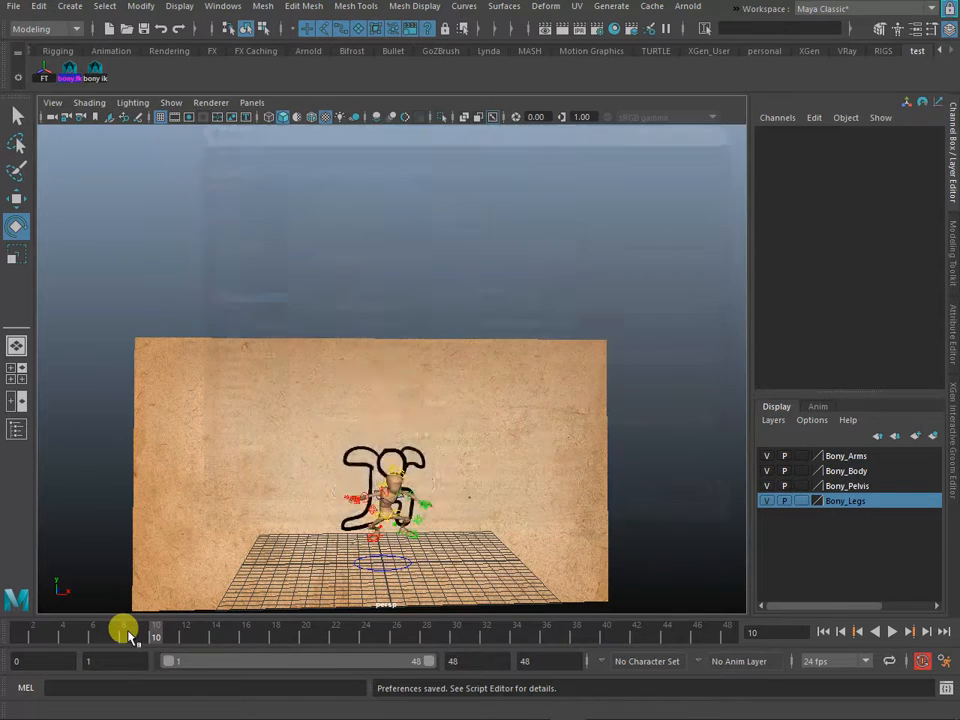
mouse_move(134, 636)
left_mouse_down()
mouse_move(24, 627)
mouse_move(111, 632)
mouse_move(130, 620)
left_mouse_up()
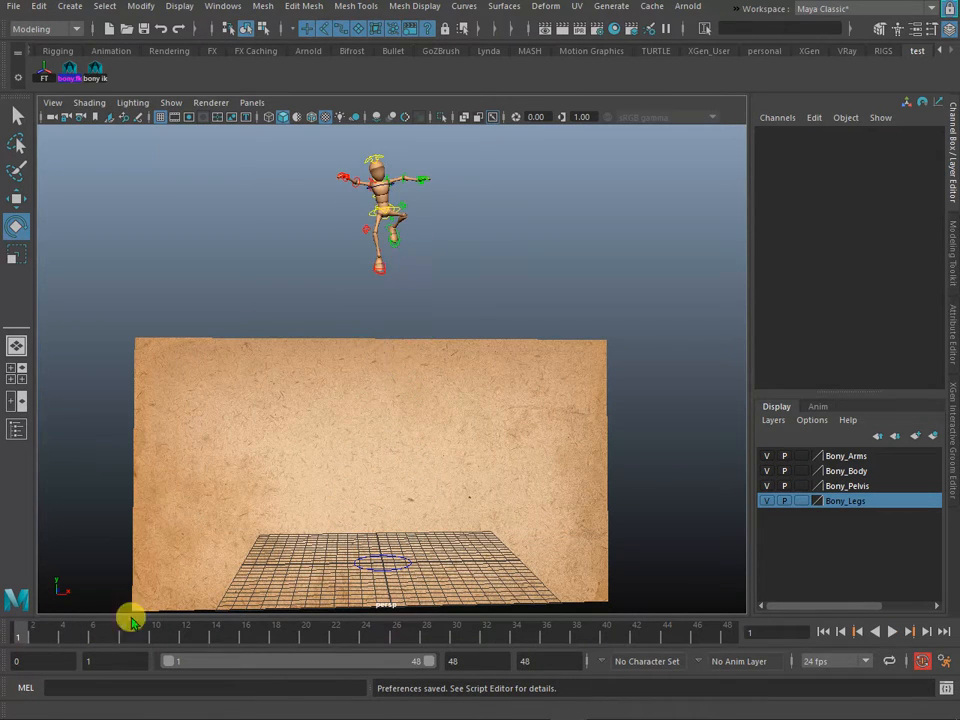
- Turn on weighted tangents, set the default in tangent to Linear, and save the animation preferences
left_click(942, 664)
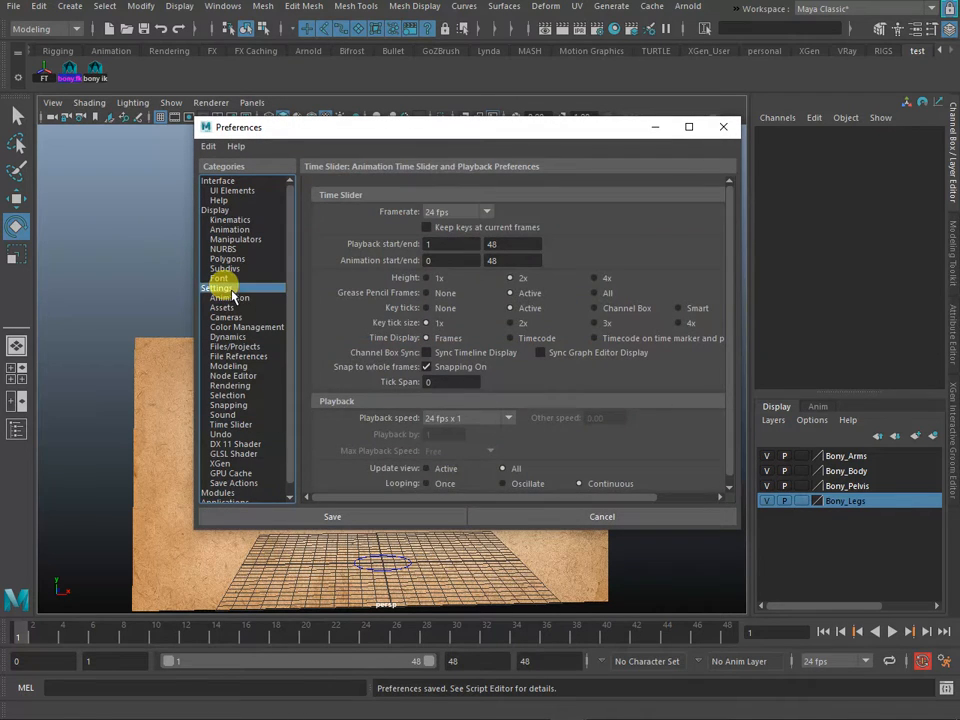
left_click(222, 288)
left_click(230, 298)
left_click(452, 389)
left_click(428, 375)
left_click(451, 390)
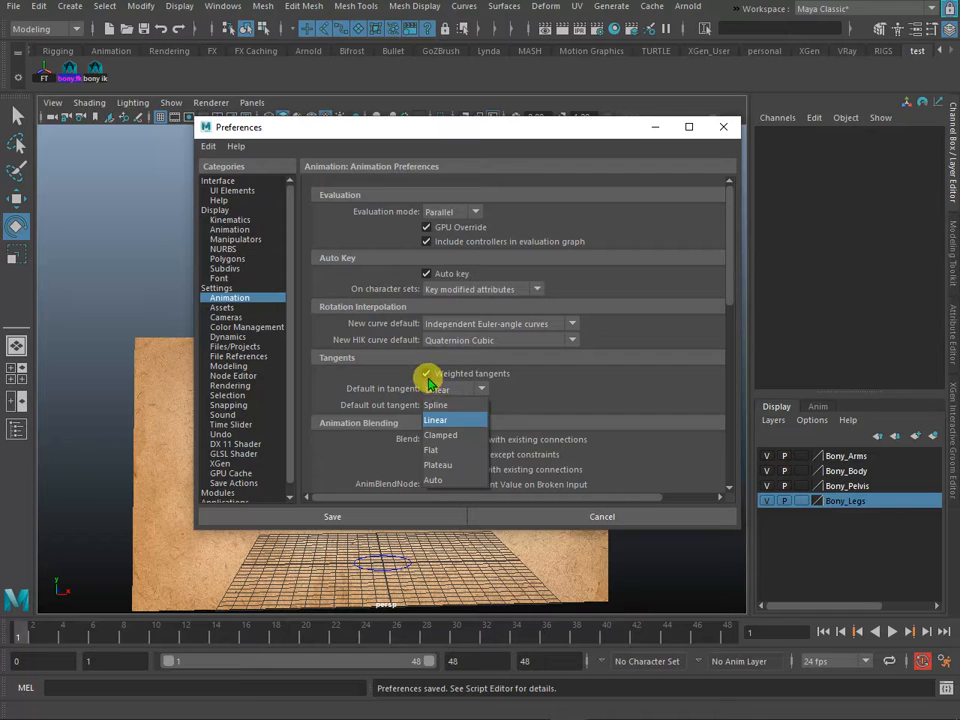
left_click(427, 375)
left_click(440, 390)
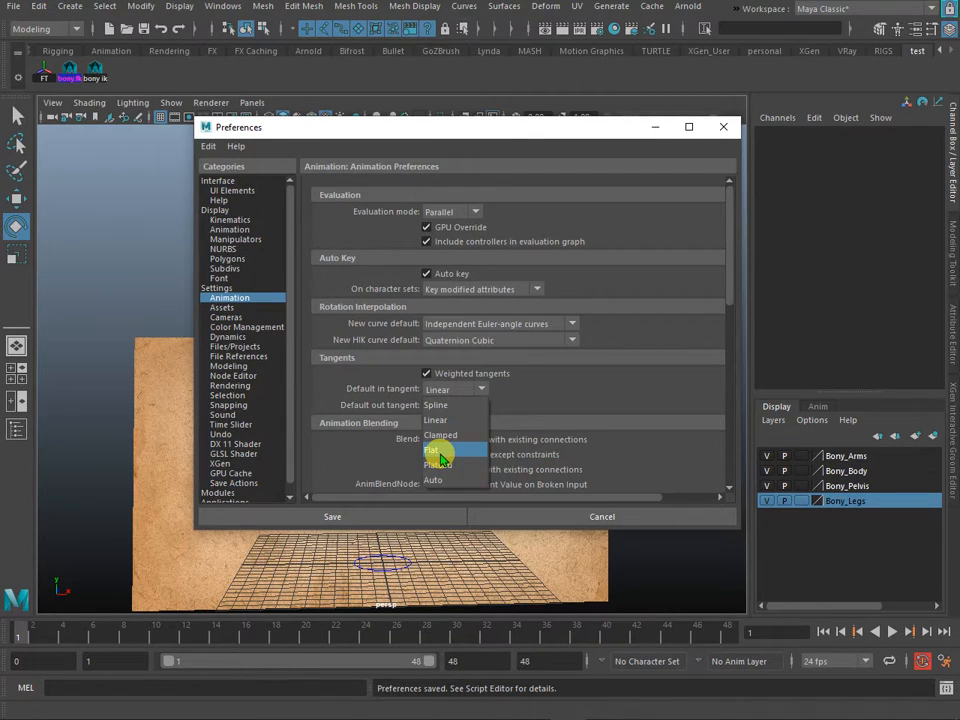
left_click(438, 455)
left_click(440, 389)
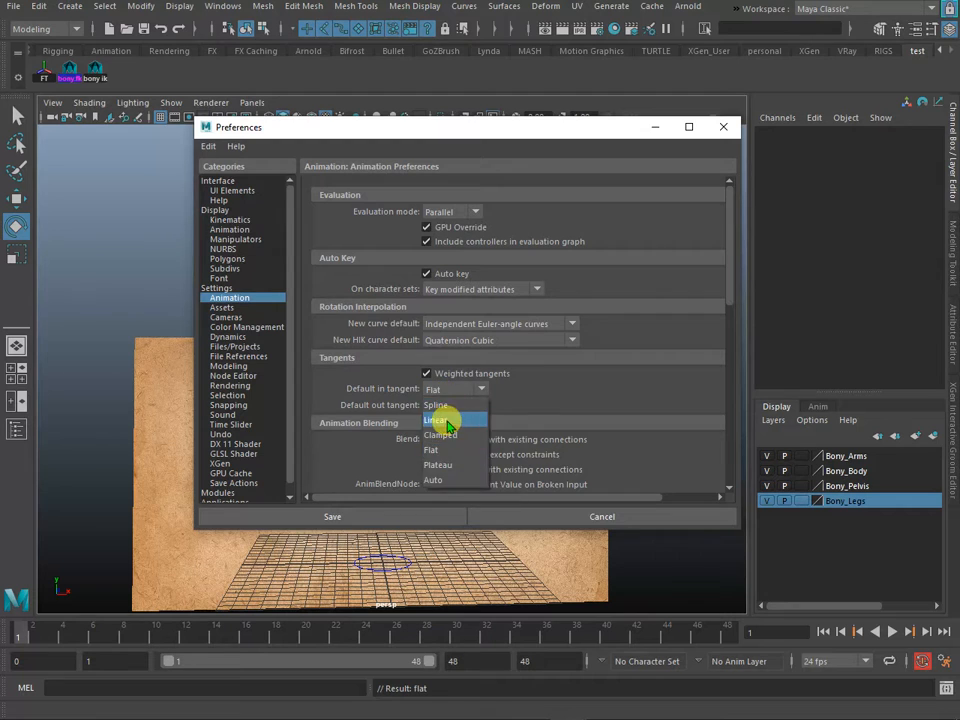
left_click(438, 420)
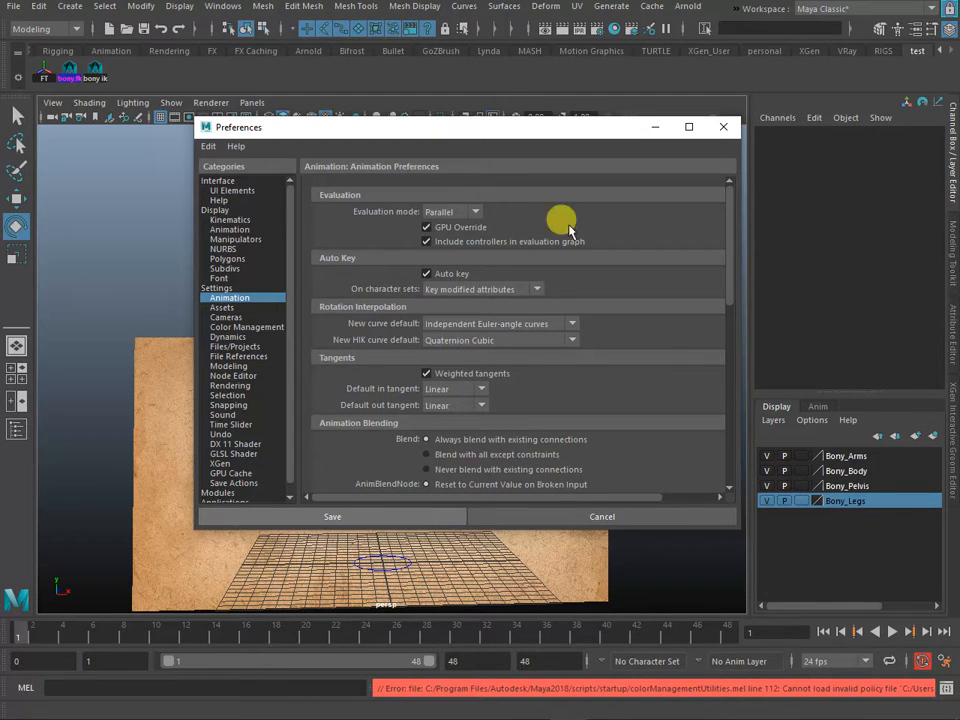
left_click(724, 128)
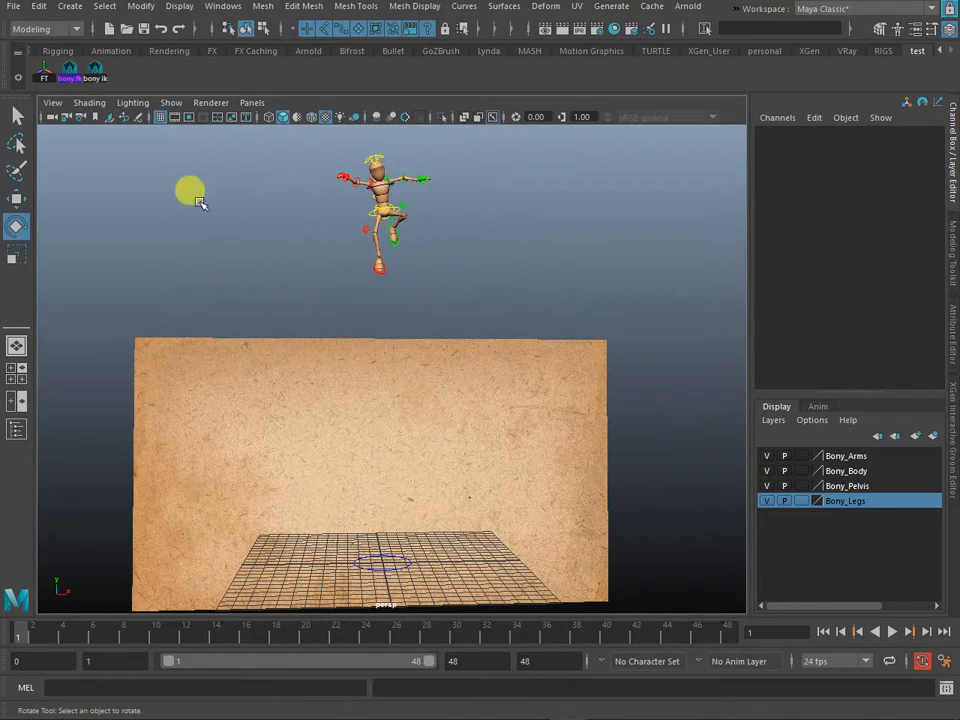
- Select all of Bony's controls and display their animation curves in the Graph Editor, framing every curve
left_click(64, 72)
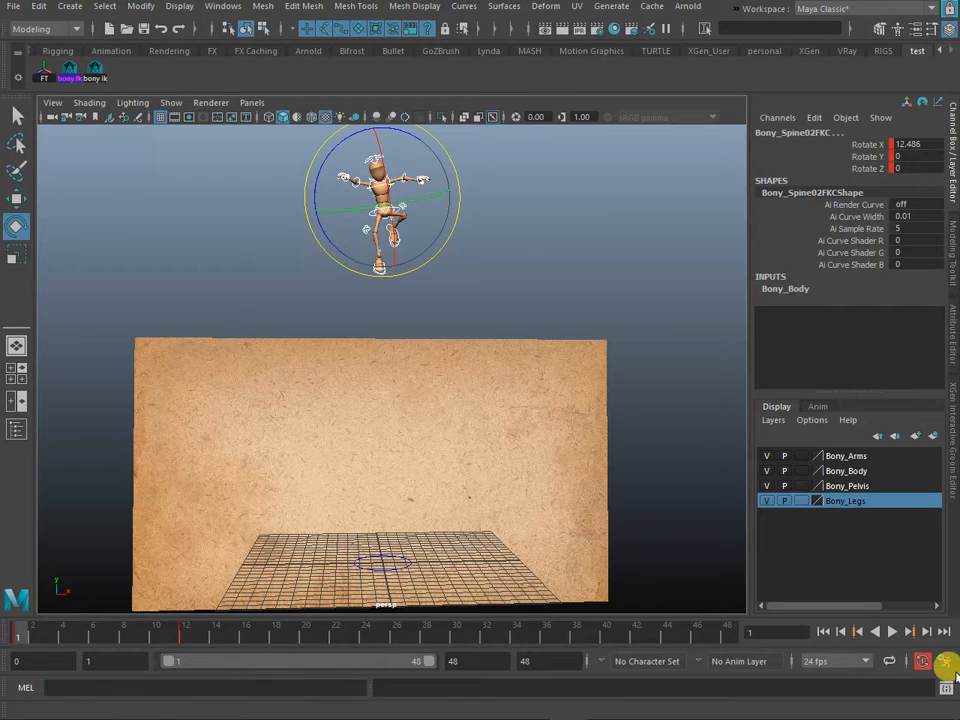
left_click(223, 6)
mouse_move(275, 89)
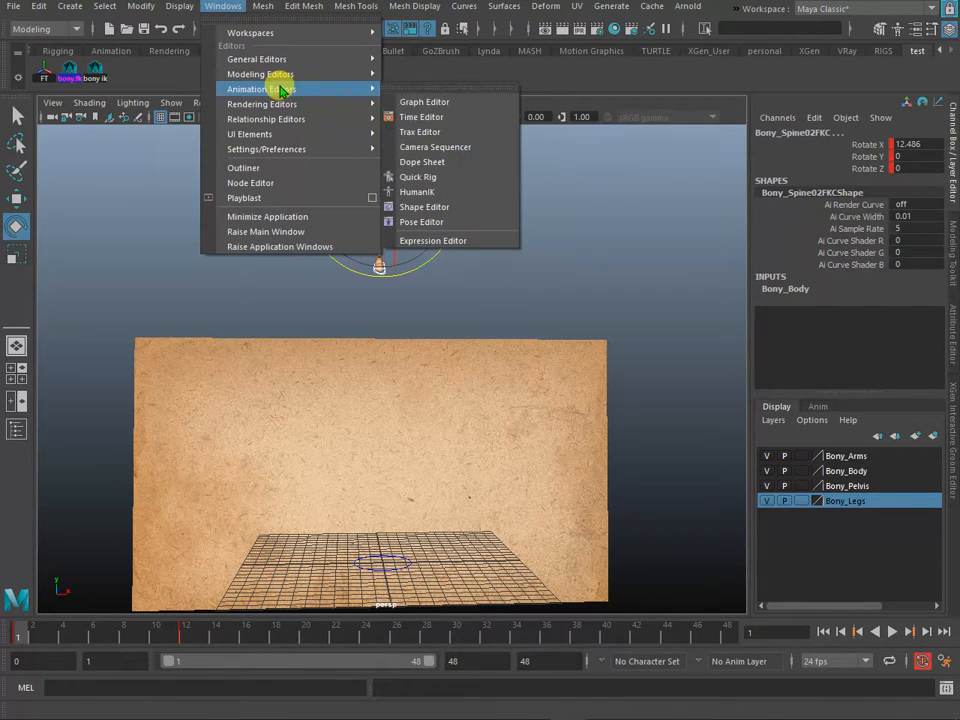
left_click(447, 104)
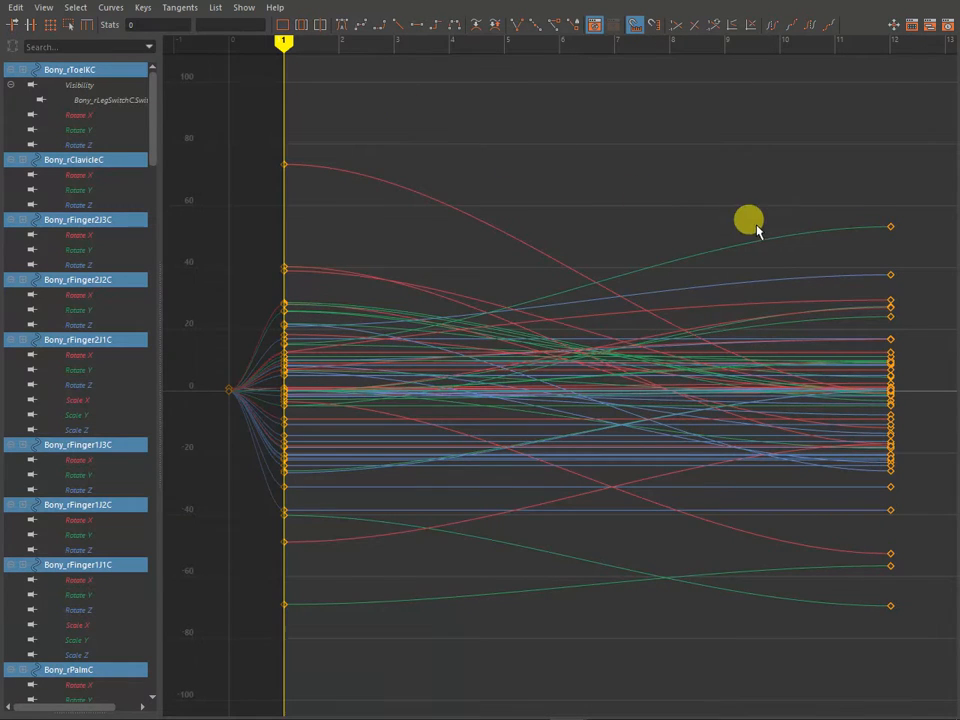
scroll(542, 345, "up", 3)
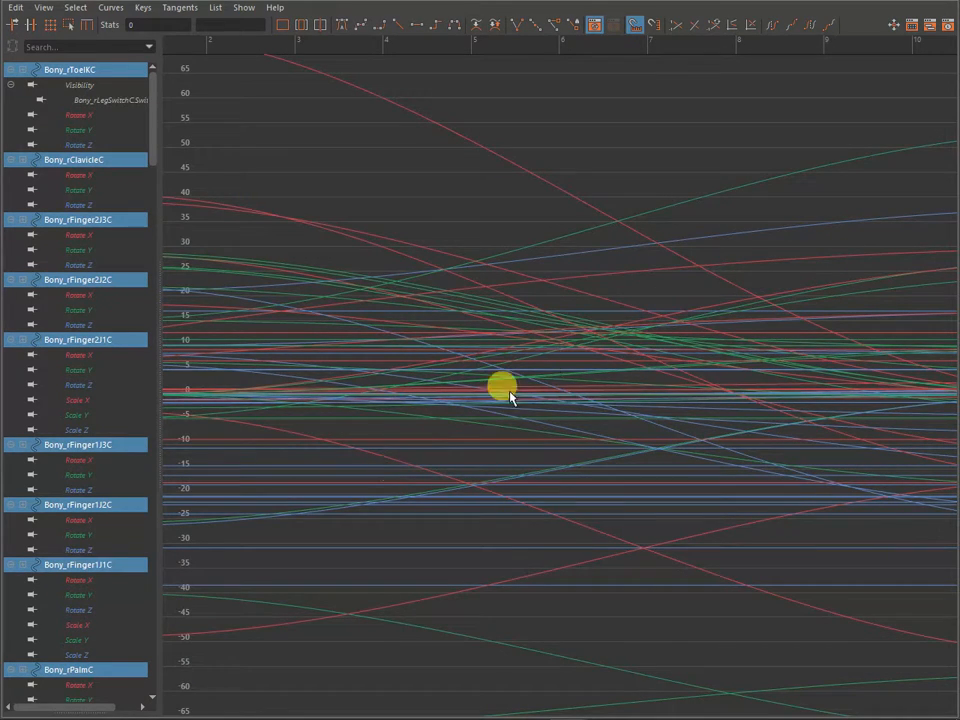
key("a")
- Try tilting the in-tangent handle of the highest key at frame 12, and undo the change
left_click(766, 286)
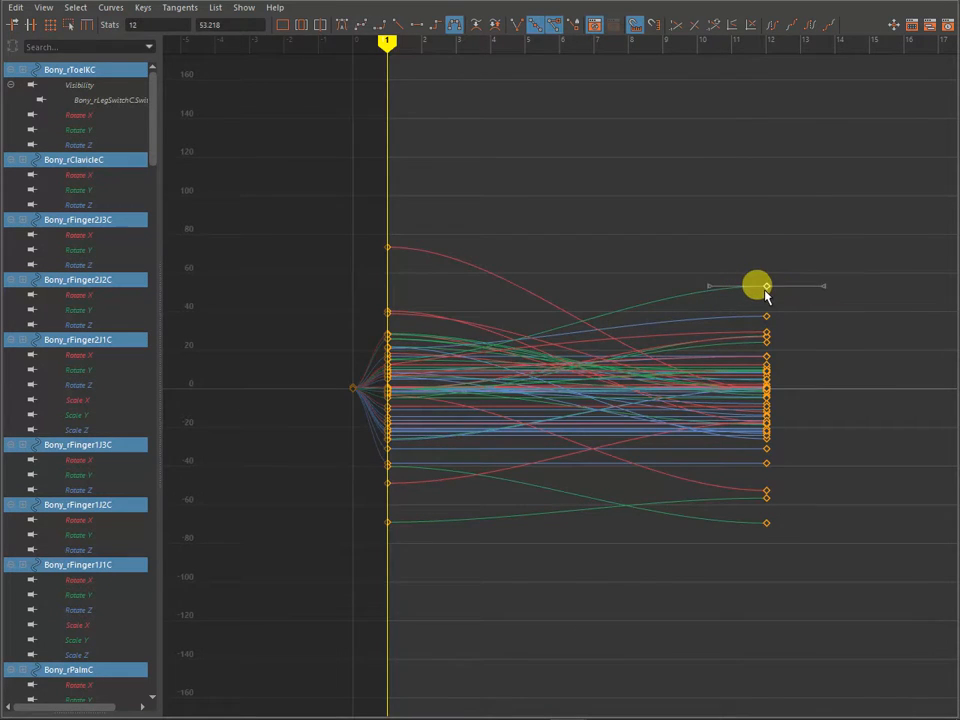
scroll(725, 290, "up", 2)
left_click_drag(828, 233, 862, 232)
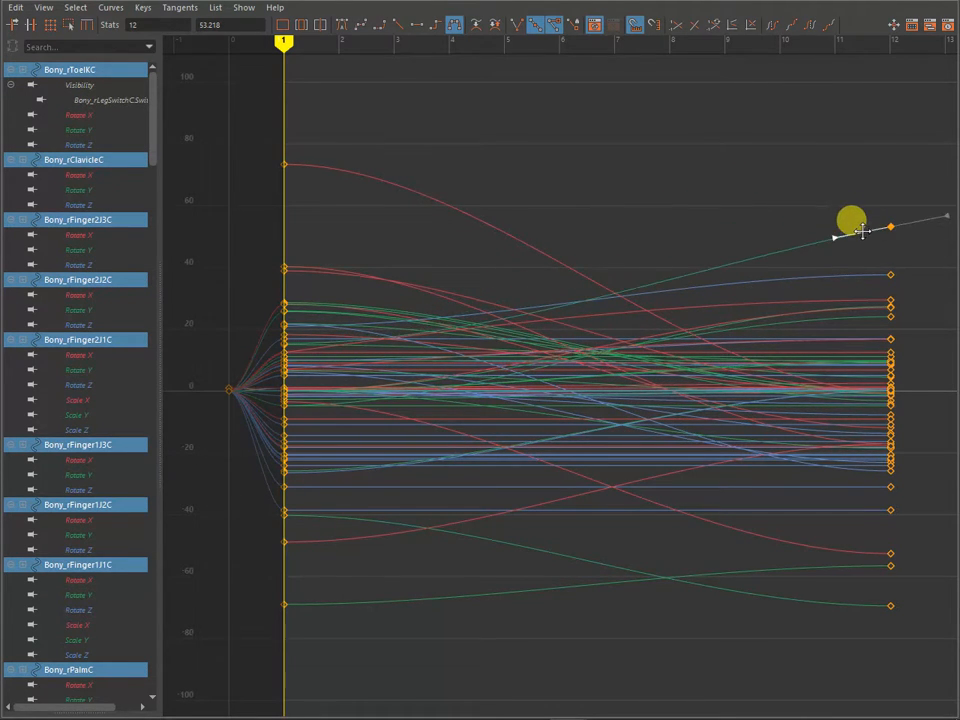
key("ctrl+z")
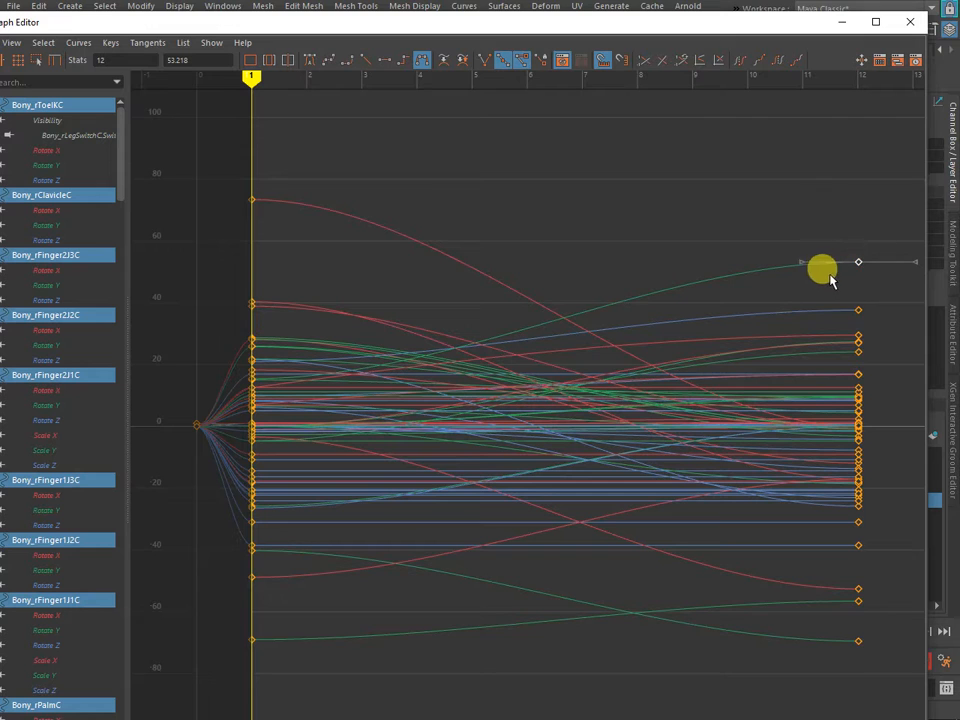
left_click_drag(792, 261, 838, 270)
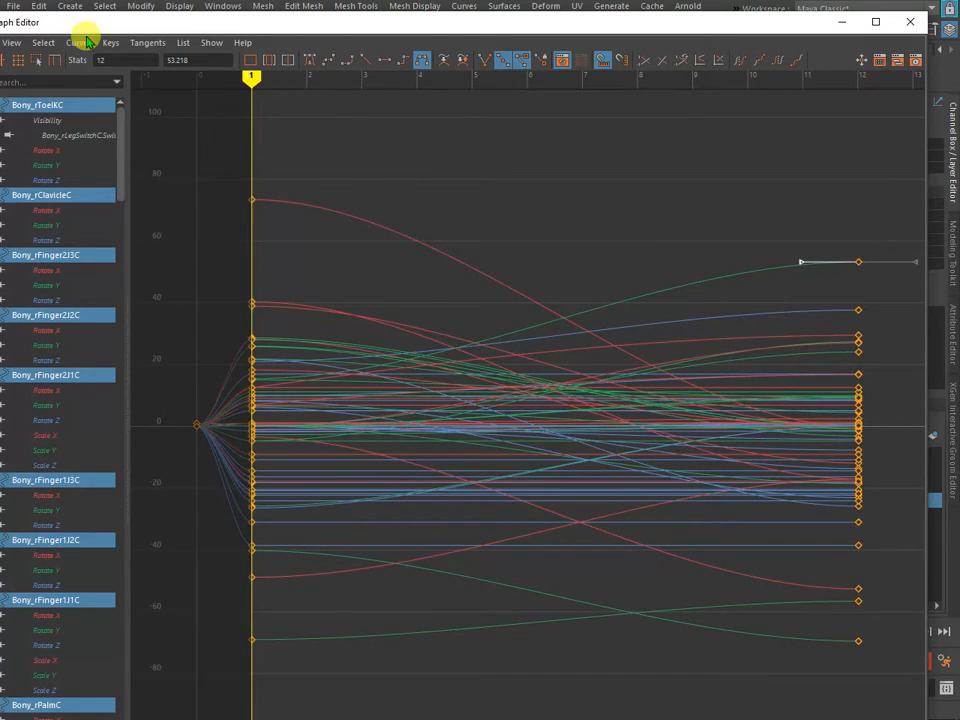
- Select all the curves between frames 1 and 12, make their tangents stepped, and close the Graph Editor
scroll(422, 165, "down", 2)
scroll(422, 168, "up", 1)
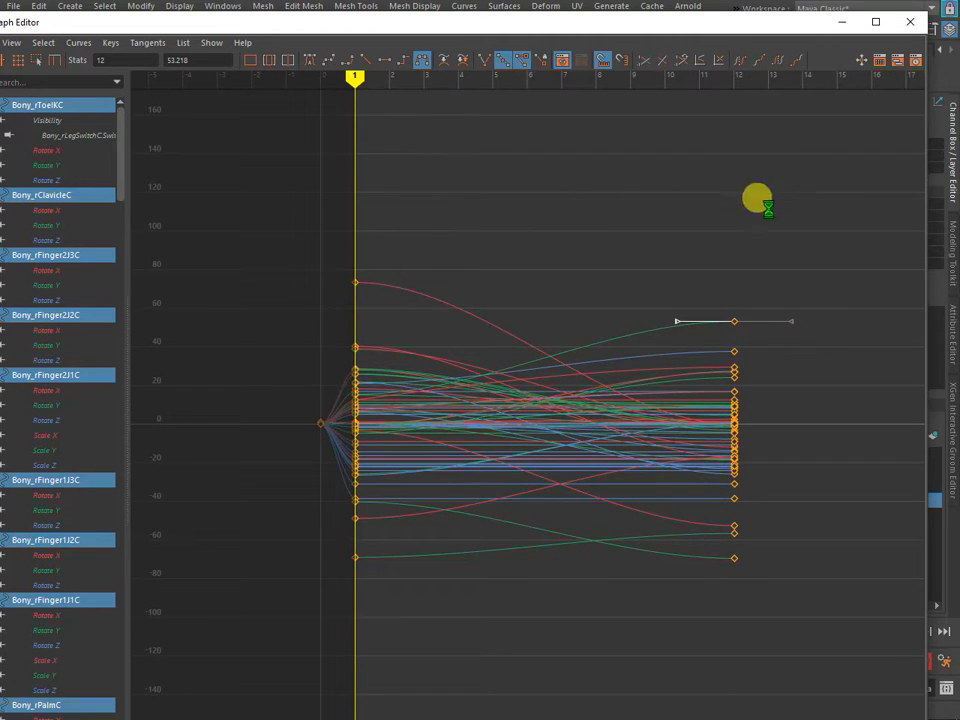
left_click_drag(444, 600, 440, 596)
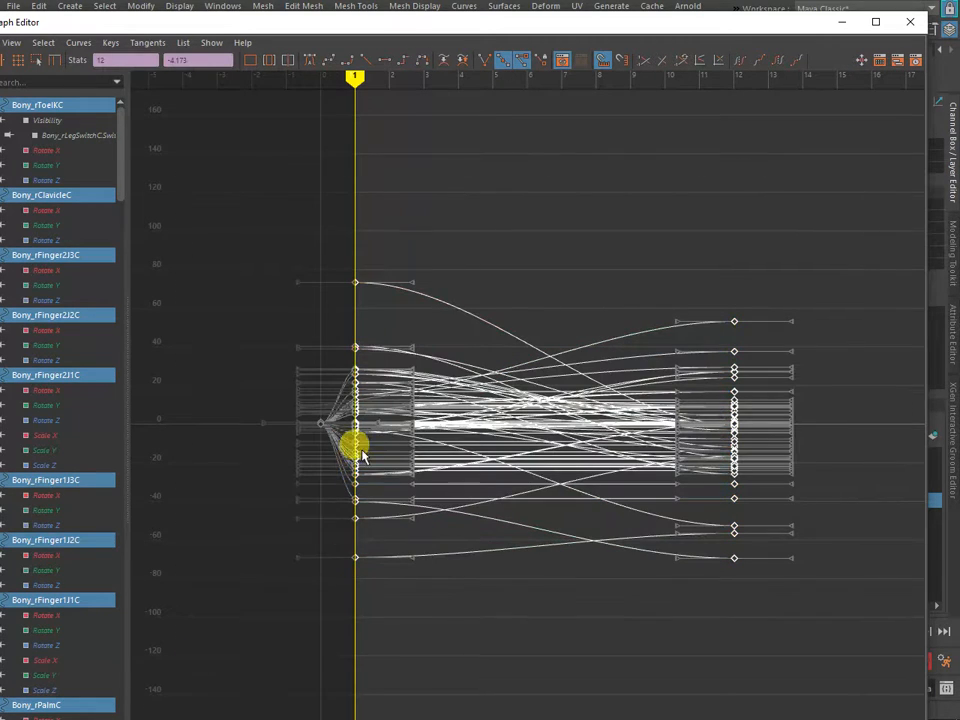
left_click(402, 63)
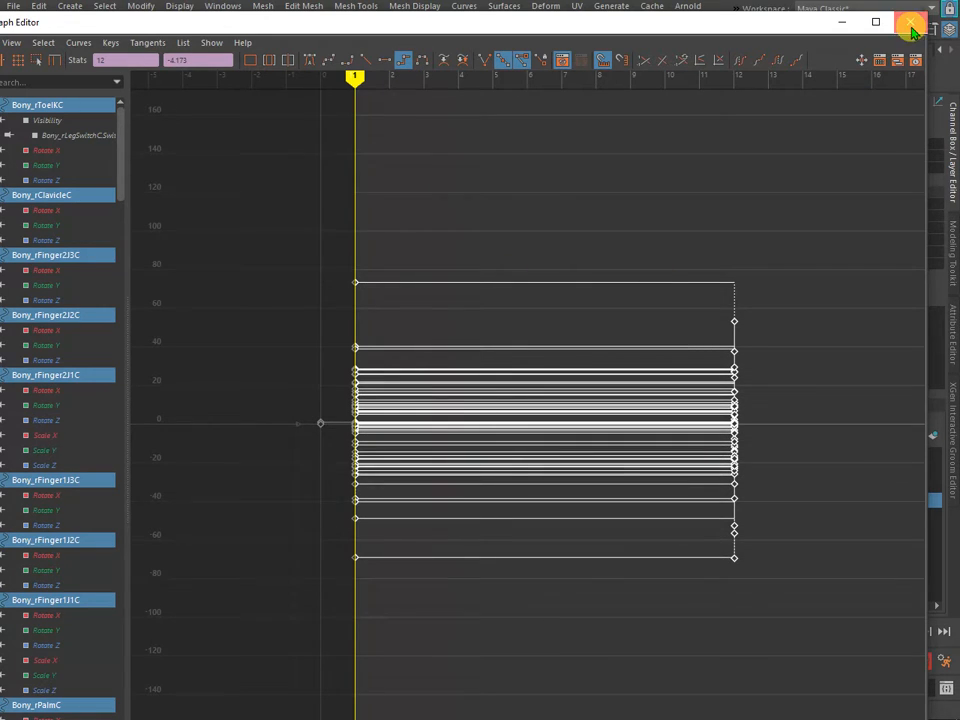
left_click(911, 26)
- Scrub to frame 13 and deselect Bony's controls to inspect the crouch pose up close in the perspective view
mouse_move(29, 638)
left_mouse_down()
mouse_move(235, 649)
mouse_move(70, 648)
mouse_move(212, 684)
mouse_move(189, 688)
mouse_move(12, 668)
mouse_move(208, 673)
mouse_move(211, 684)
left_mouse_up()
right_click_drag(283, 546, 318, 528, "alt")
middle_click_drag(318, 528, 345, 457, "alt")
right_click_drag(345, 457, 375, 425, "alt")
left_click_drag(375, 425, 405, 412, "alt")
key("q")
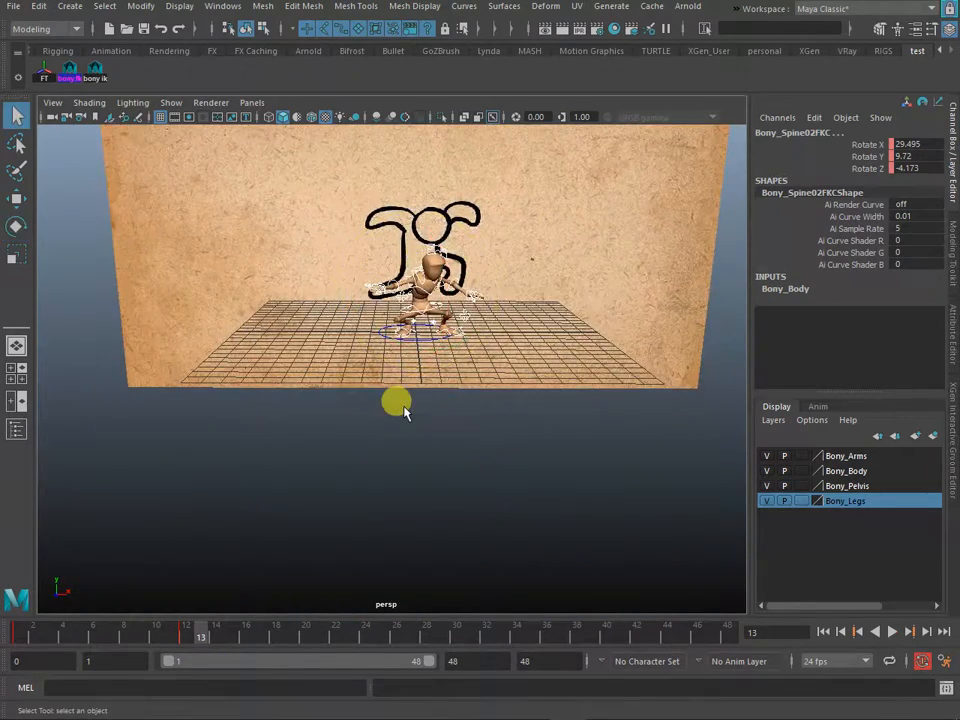
right_click_drag(405, 412, 364, 392, "alt")
left_click_drag(364, 392, 463, 460, "alt")
left_click(585, 462)
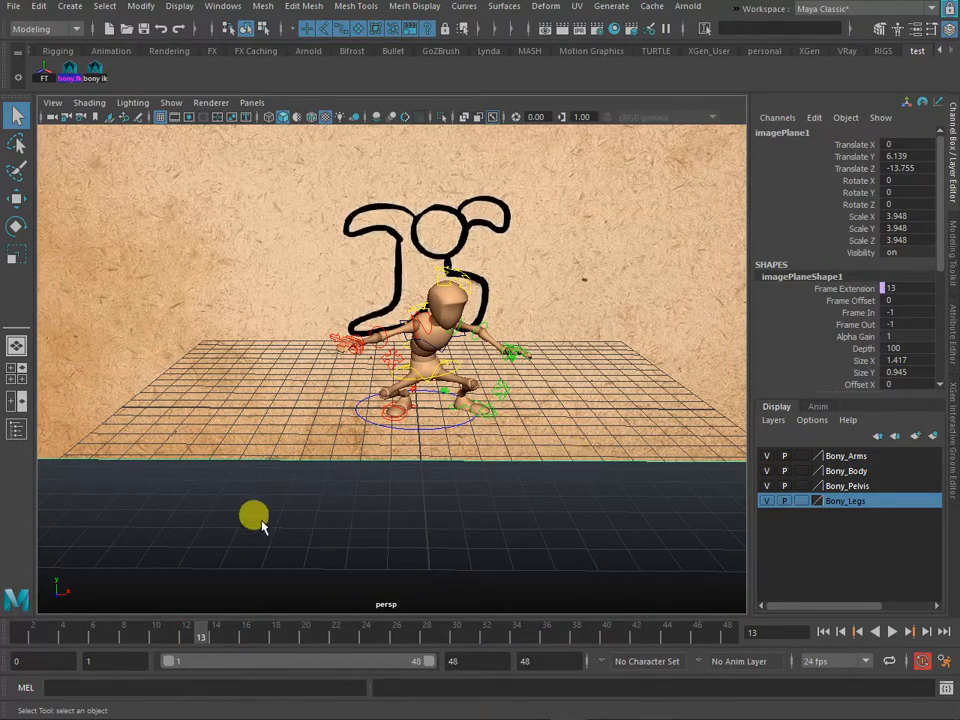
left_click_drag(262, 527, 178, 575, "alt")
- Return to frame 1 and scrub to frame 13 again to compare the stepped poses with the reference drawings
left_click_drag(60, 640, 5, 640)
right_click_drag(183, 448, 130, 490, "alt")
middle_click_drag(138, 505, 174, 632, "alt")
left_click_drag(174, 632, 198, 634, "alt")
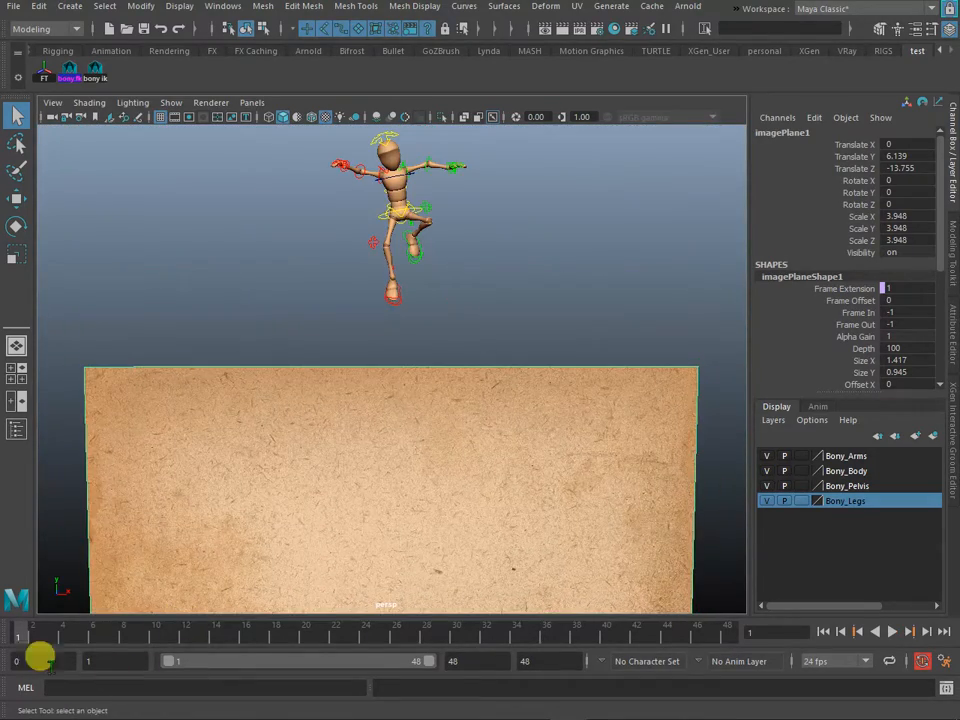
left_click_drag(57, 636, 205, 636)
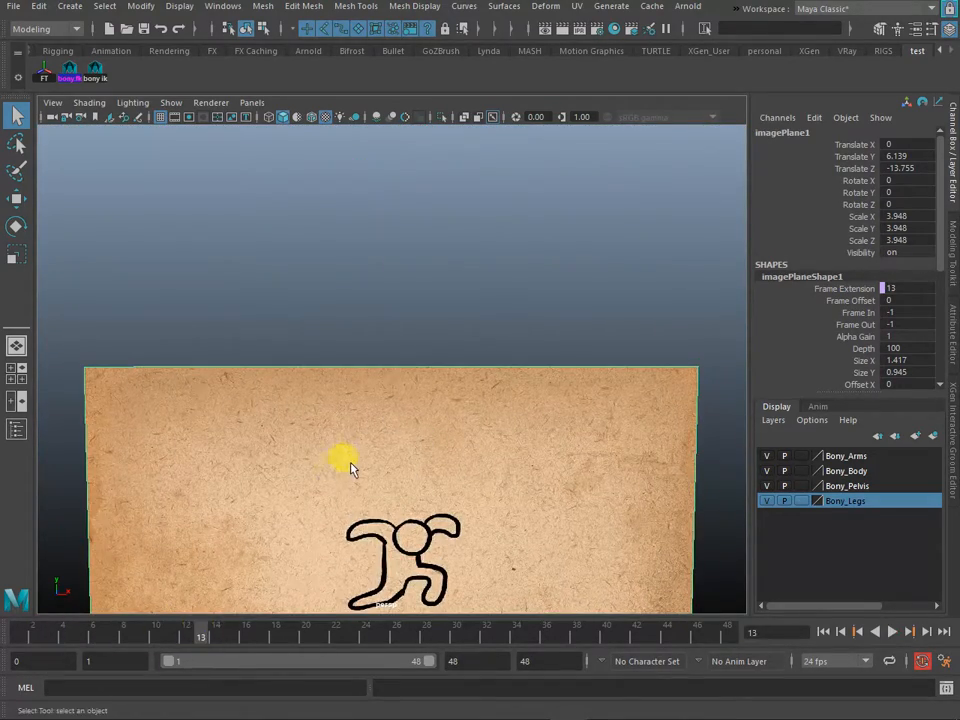
middle_click_drag(352, 469, 345, 315, "alt")
middle_click_drag(468, 500, 439, 379, "alt")
scroll(437, 381, "up", 5)
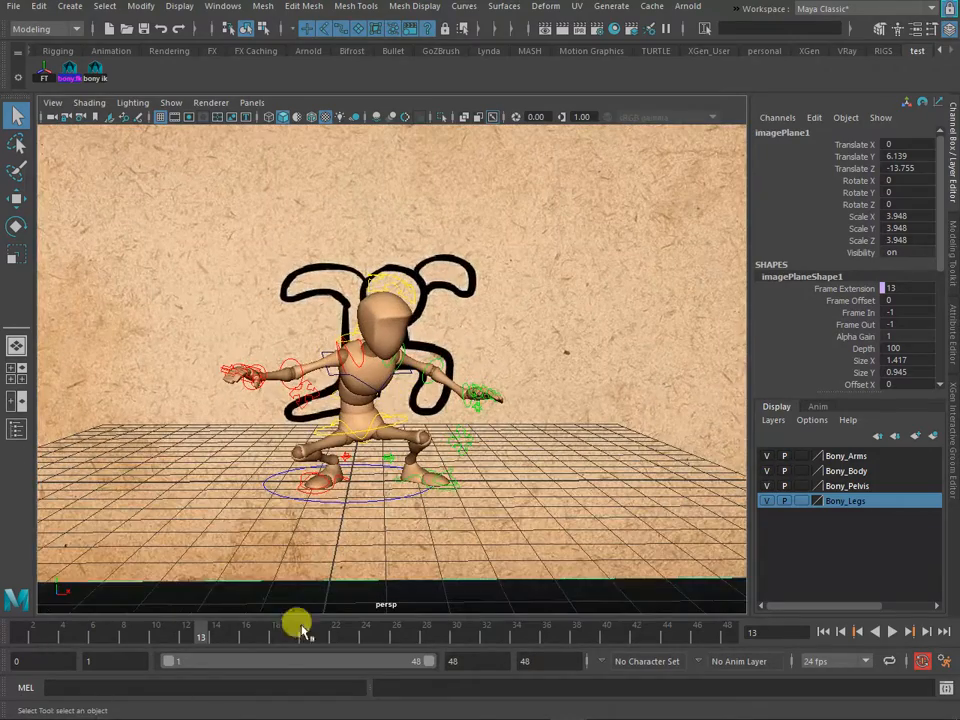
- Switch to the front view and scrub from frame 13 to around frame 30 to review the next reference drawings
key("space")
key("space")
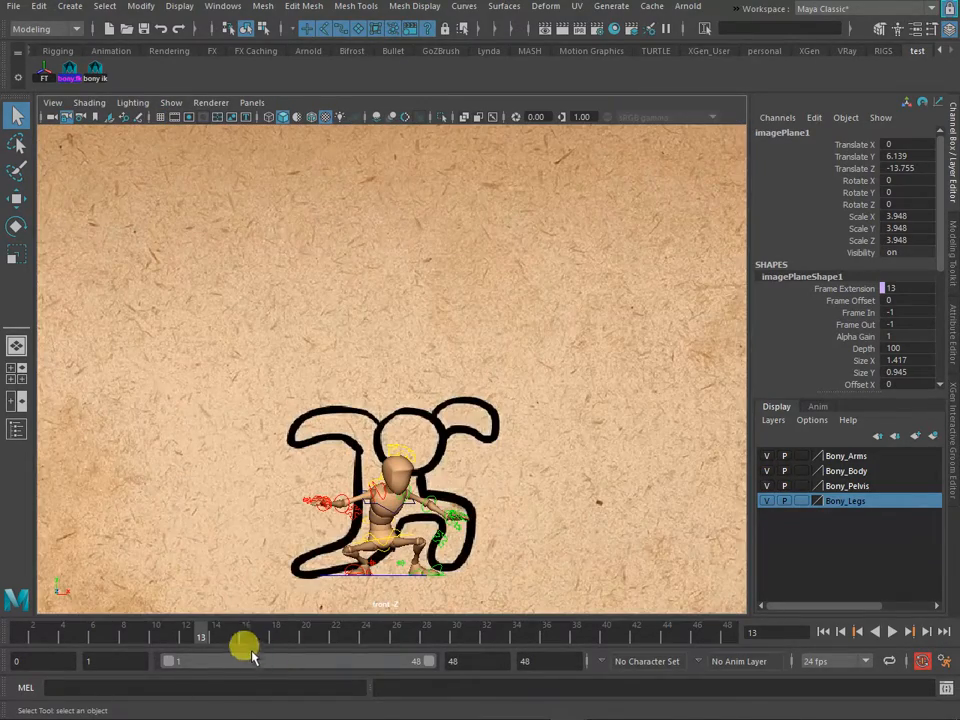
mouse_move(251, 636)
left_mouse_down()
mouse_move(418, 640)
mouse_move(154, 634)
mouse_move(255, 652)
mouse_move(502, 655)
left_mouse_up()
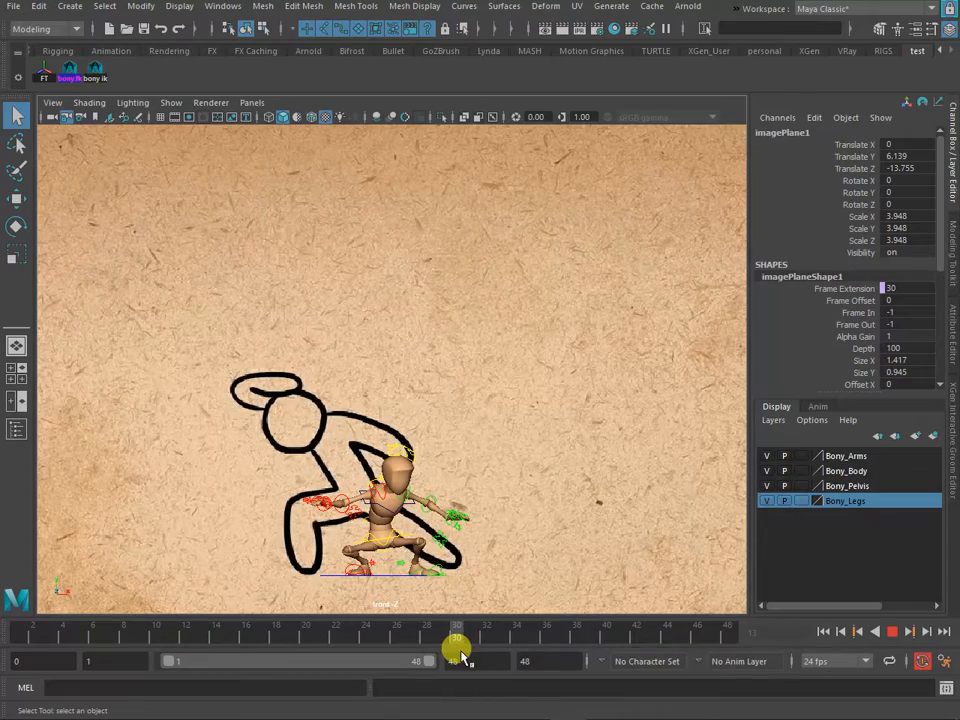
- Switch to the perspective view and select all of Bony's controls to key them at frame 30
key("space")
key("space")
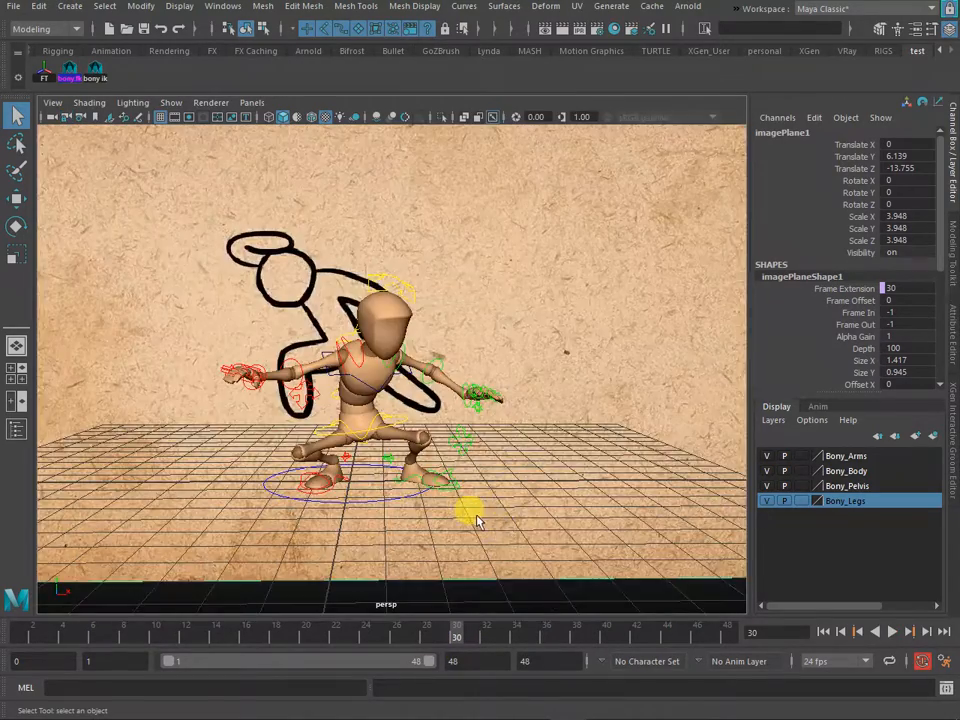
scroll(477, 520, "up", 4)
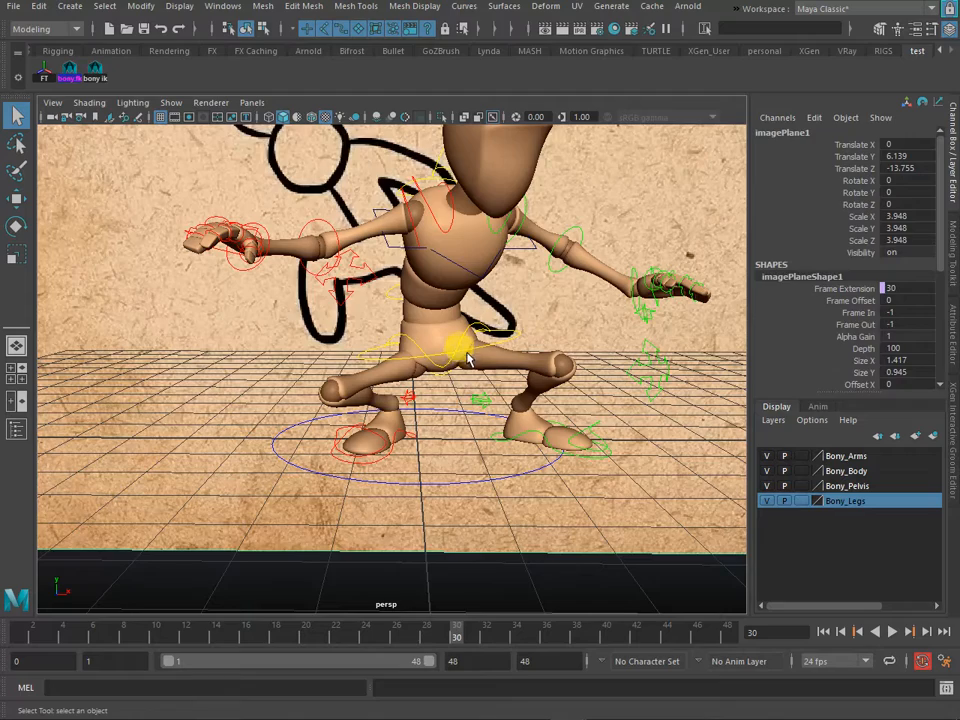
left_click(467, 360)
scroll(467, 360, "down", 5)
left_click(65, 70)
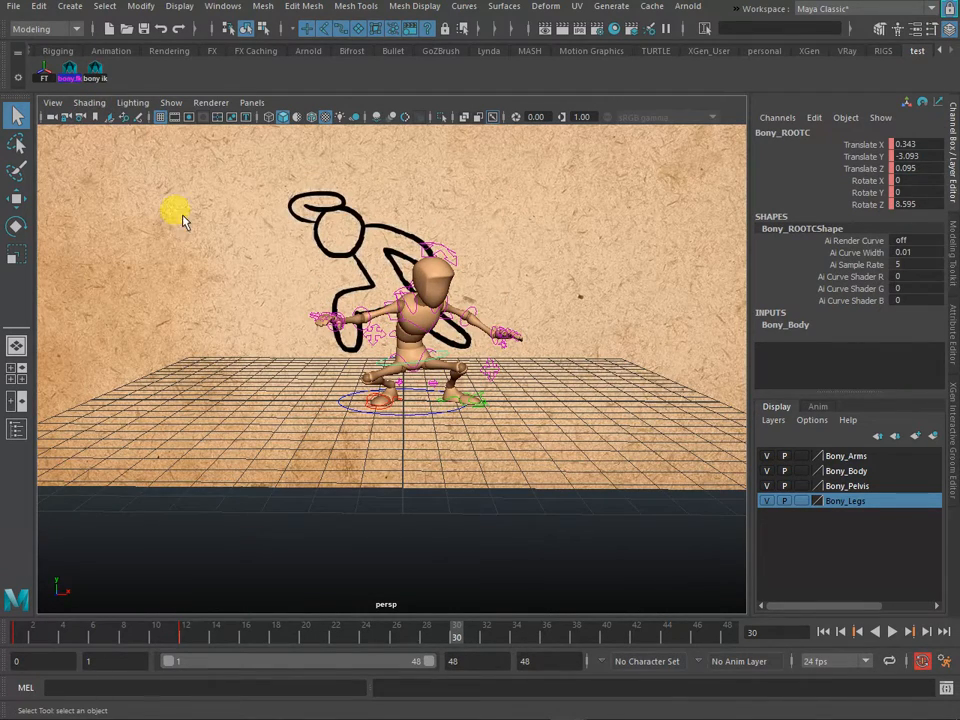
- Raise Bony's root control out of the crouch to about Translate X 0.627, Y -1.002, Z -0.295 and scrub back to frame 30
left_click(430, 362)
key("w")
left_click_drag(425, 350, 395, 298)
scroll(408, 398, "up", 5)
left_click_drag(417, 414, 450, 378, "alt")
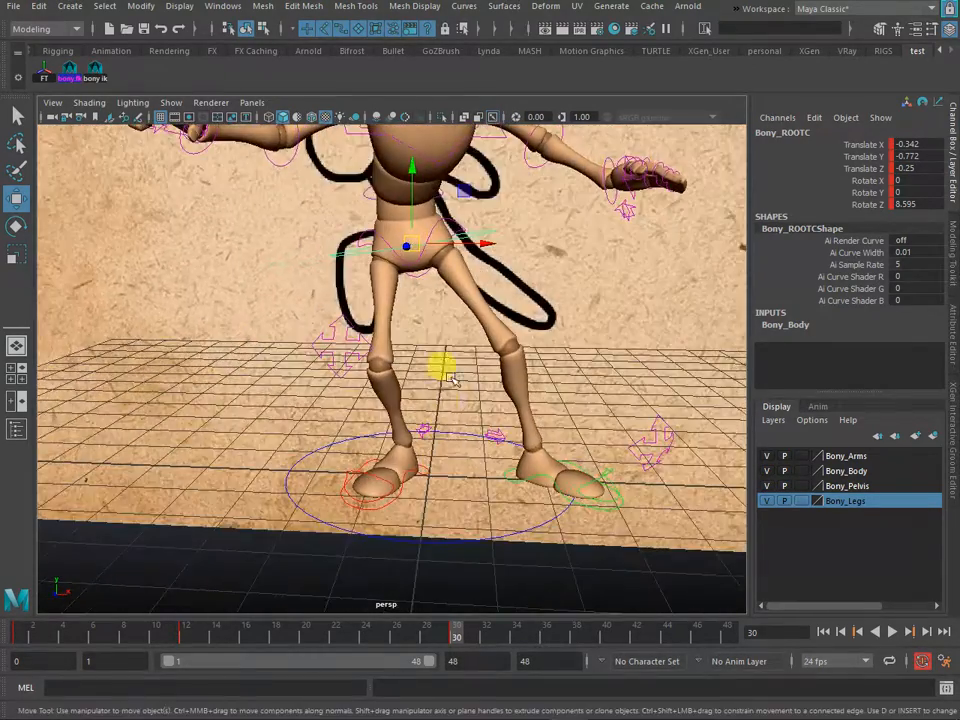
left_click_drag(417, 262, 468, 256)
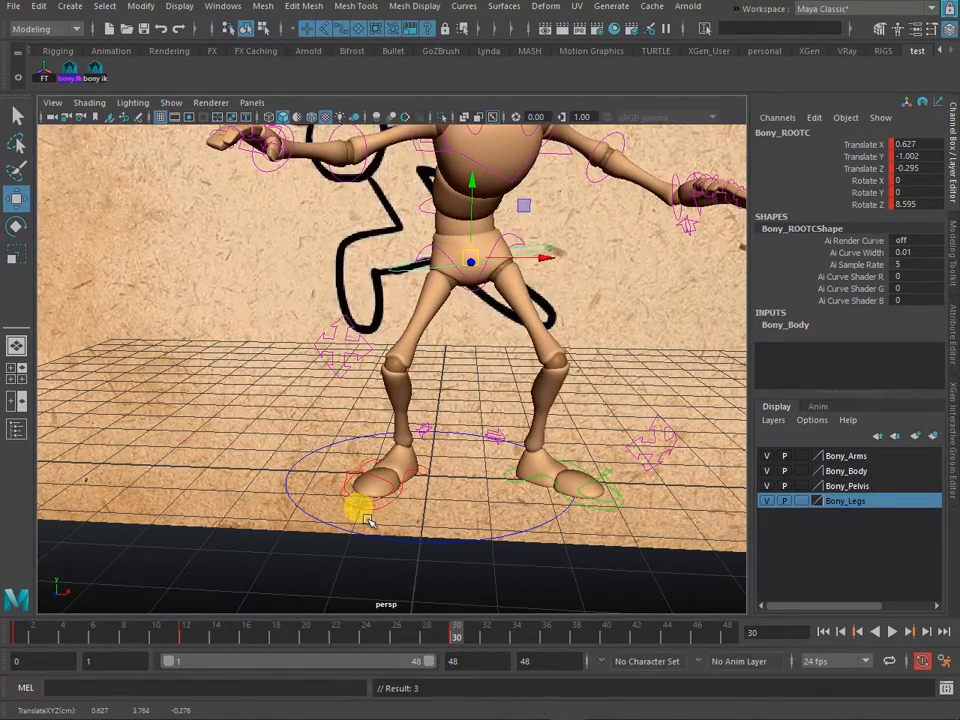
left_click_drag(420, 628, 456, 632)
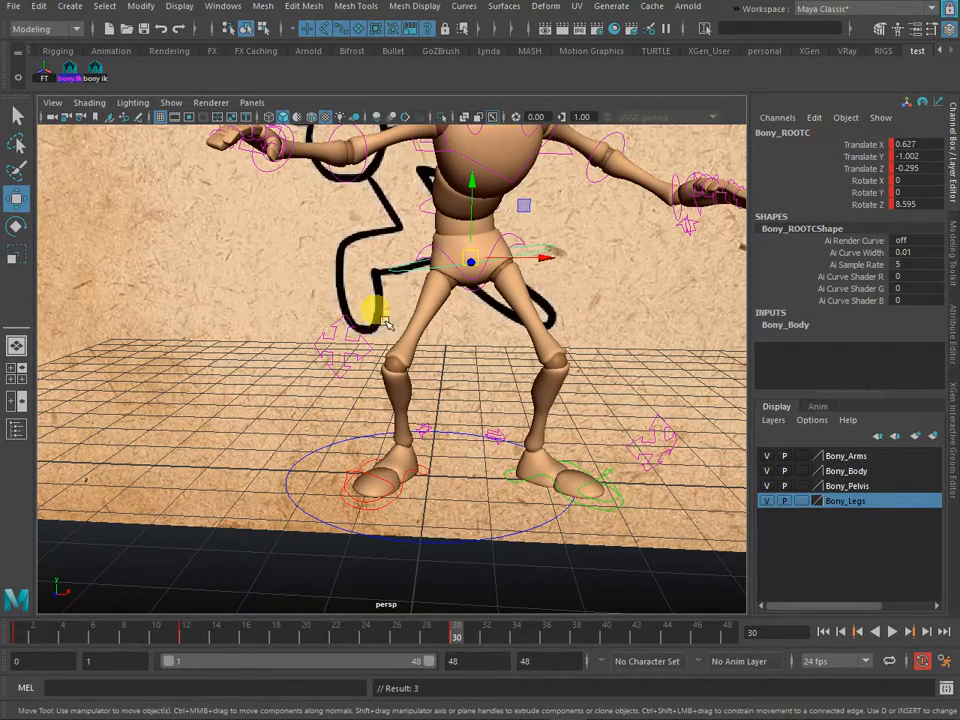
- Reset the head control's Rotate X, Y and Z to 0
left_click_drag(368, 328, 357, 466, "alt")
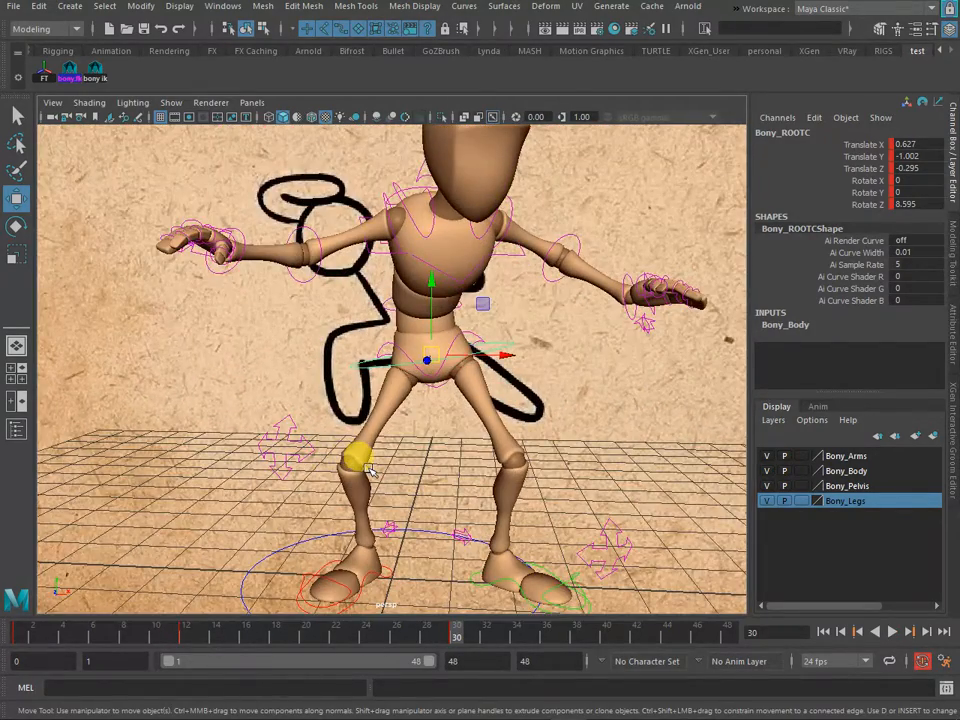
key("e")
left_click_drag(498, 330, 671, 321, "alt")
left_click_drag(709, 256, 566, 94)
left_click_drag(566, 94, 333, 232, "alt")
left_click(390, 262)
key("q")
left_click(389, 283)
left_click_drag(913, 157, 916, 169)
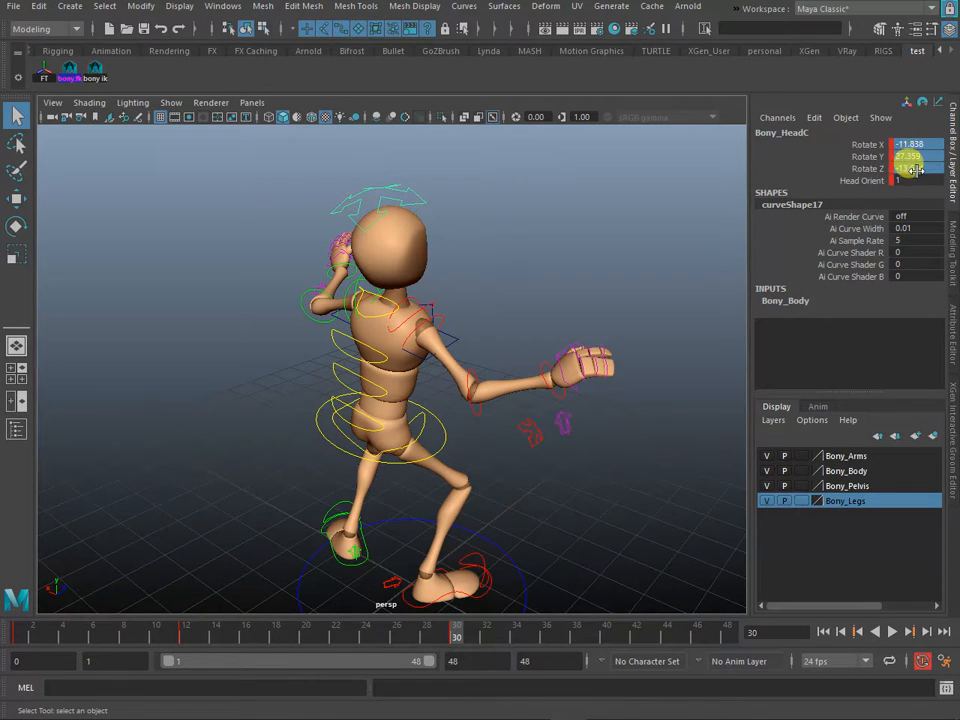
type("0")
key("Return")
- Select the right shoulder FK control and examine the upper-body pose from the side and the front
scroll(472, 392, "up", 5)
left_click_drag(411, 452, 450, 311, "alt")
left_click(481, 288)
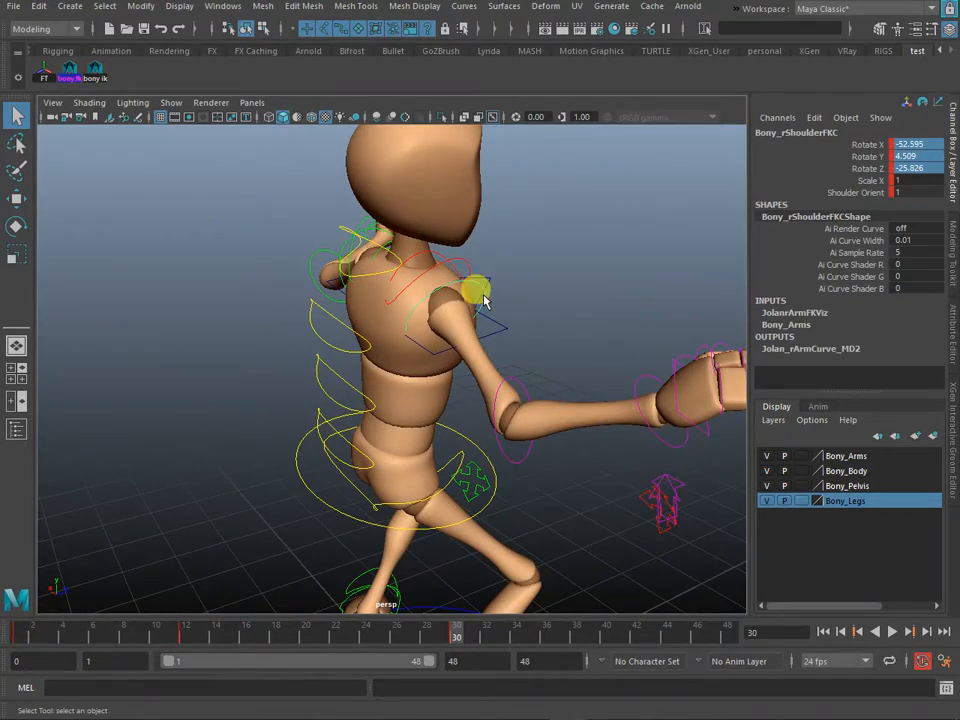
left_click_drag(632, 355, 397, 378, "alt")
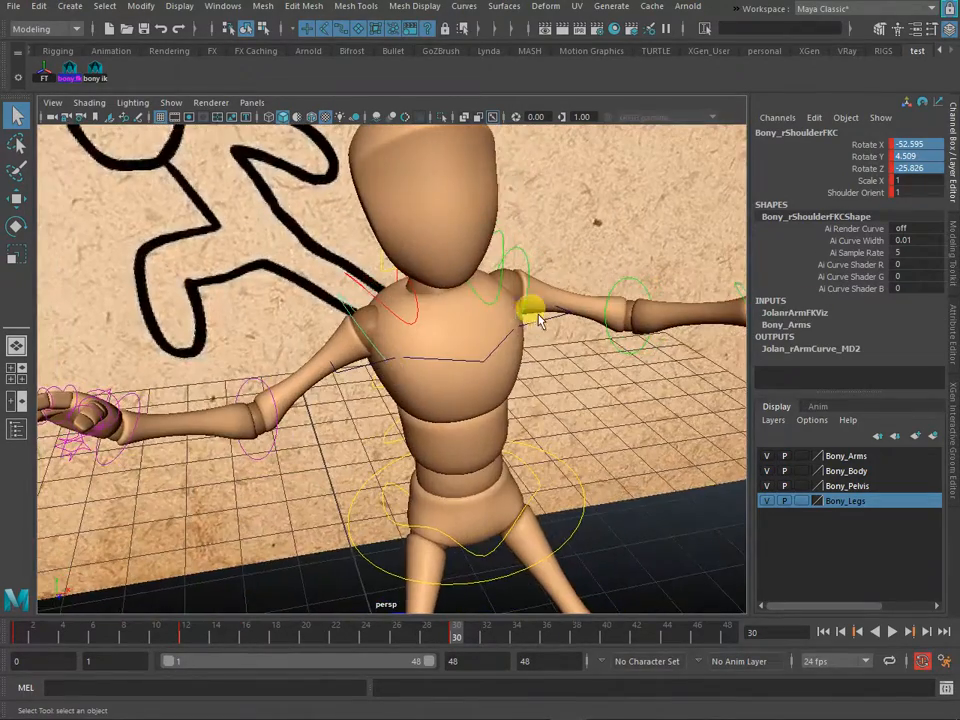
scroll(520, 360, "down", 8)
middle_click_drag(508, 402, 512, 345, "alt")
scroll(513, 344, "up", 4)
left_click_drag(512, 345, 478, 318, "alt")
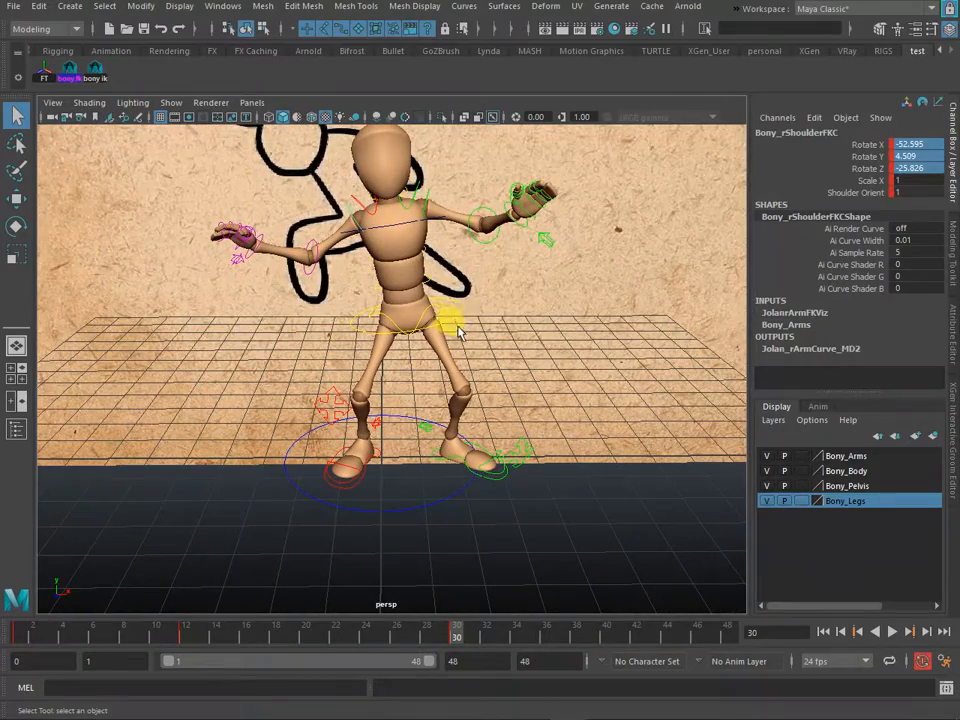
- Reset all translate and rotate channels of Bony's root control to 0
left_click(452, 322)
left_click_drag(900, 180, 905, 204)
left_click_drag(906, 145, 909, 203)
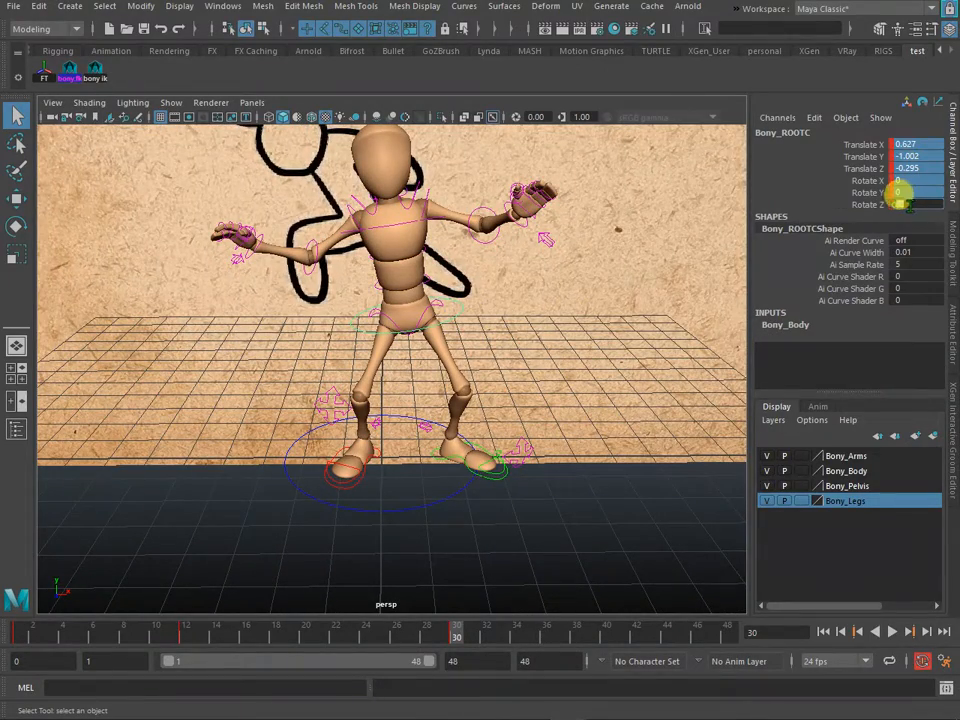
type("0")
key("Return")
- Lower Bony's root control to bend the knees, at about Translate X 0.312, Y -1.779, Z 0.307
left_click_drag(480, 378, 402, 353, "alt")
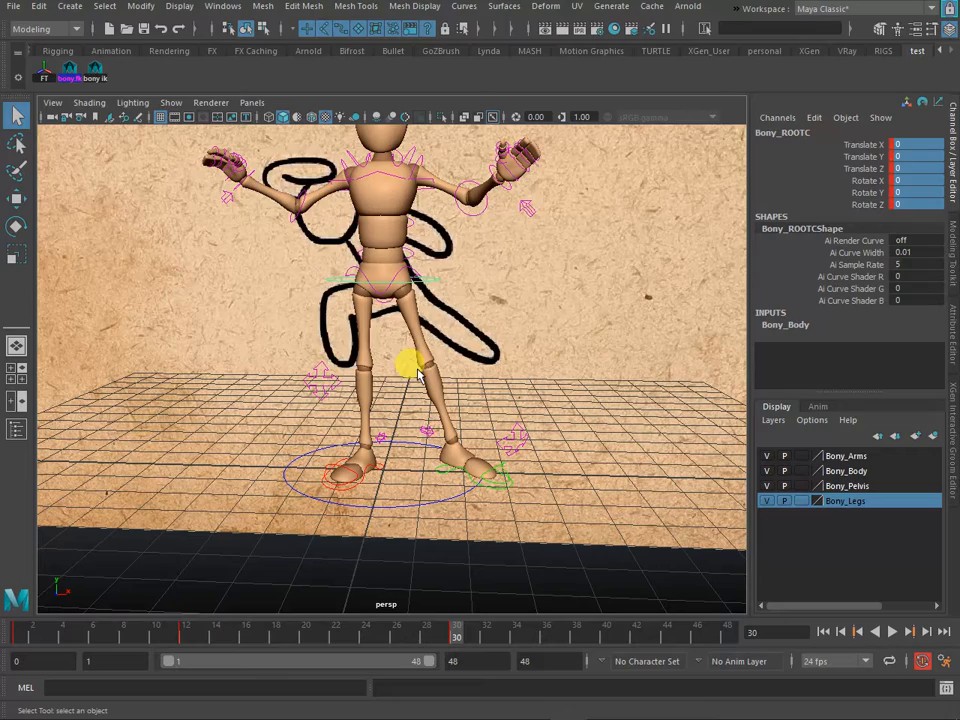
key("w")
left_click_drag(388, 280, 372, 398)
scroll(380, 398, "up", 3)
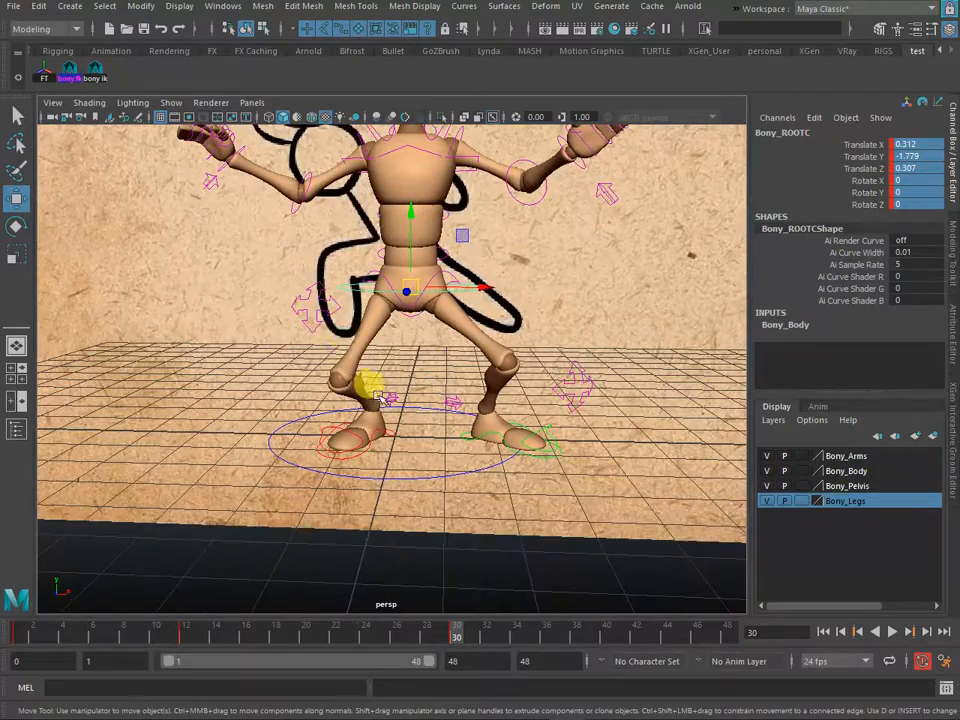
- Rotate the right foot IK control so the toes point further outward
left_click(322, 314)
mouse_move(323, 315)
left_mouse_down("alt")
mouse_move(376, 371)
mouse_move(386, 366)
mouse_move(267, 386)
mouse_move(277, 325)
mouse_move(329, 337)
left_mouse_up("alt")
left_click(404, 347)
scroll(332, 490, "up", 3)
left_click(357, 540)
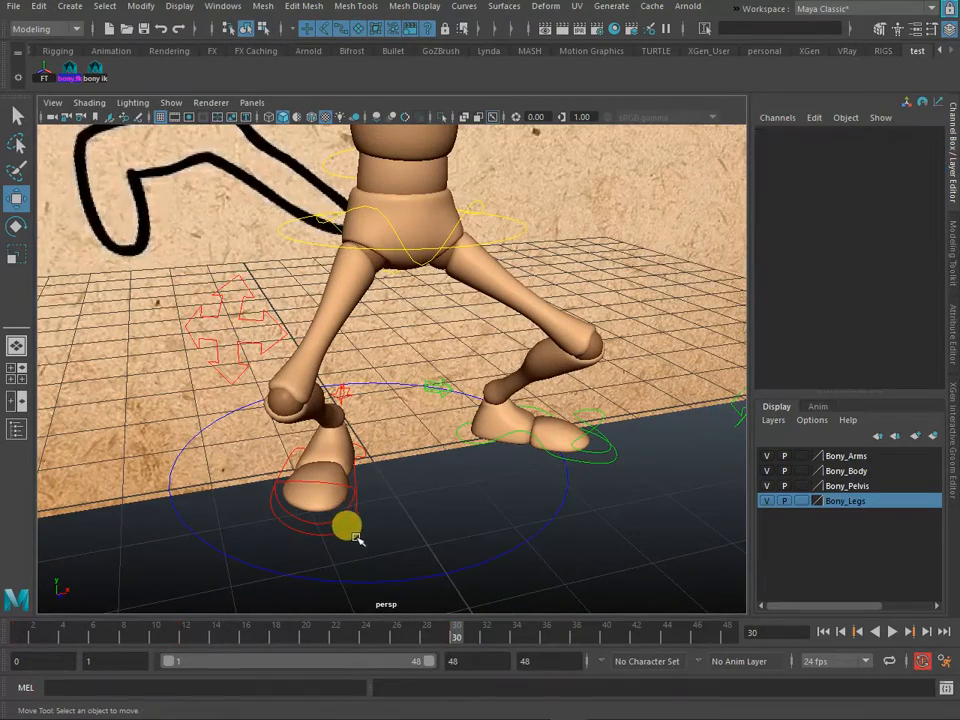
left_click_drag(343, 560, 344, 560)
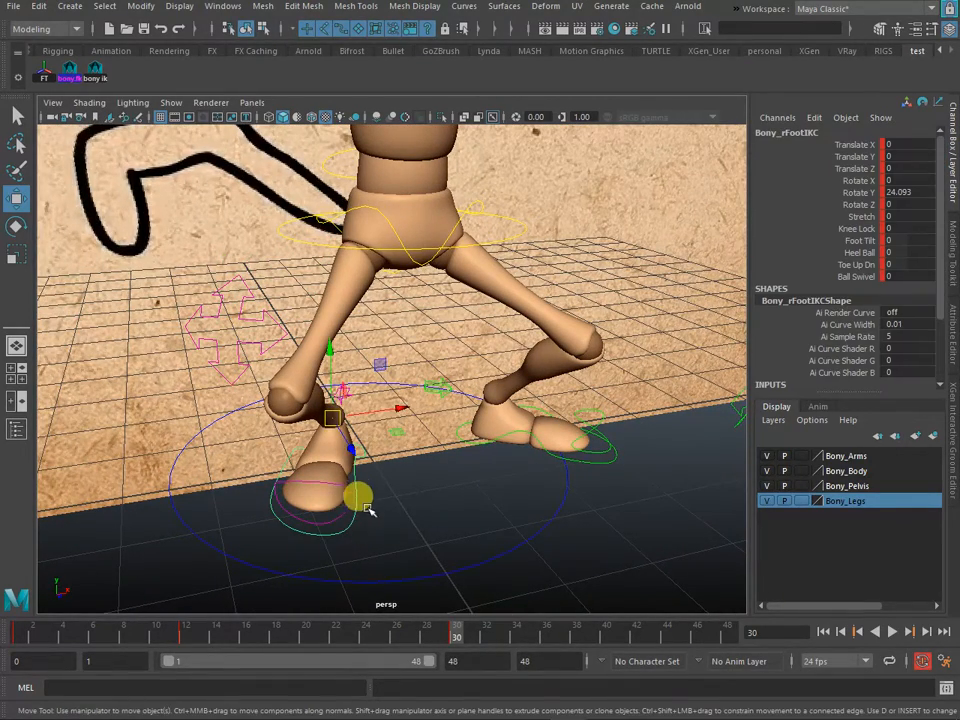
key("e")
left_click_drag(364, 469, 541, 333)
- Shift Bony's root control against the front-view reference to about Translate X -0.177, Y -1.632, Z 0.366
scroll(355, 488, "down", 4)
left_click(448, 292)
key("w")
left_click_drag(414, 291, 375, 396)
key("space")
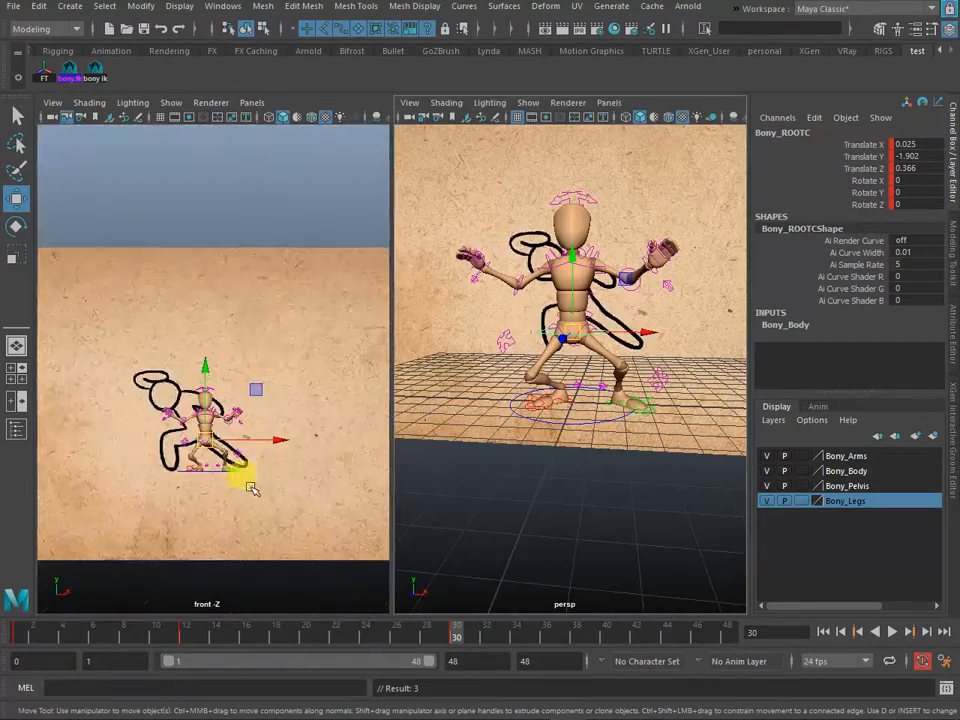
key("space")
left_click_drag(376, 511, 370, 505)
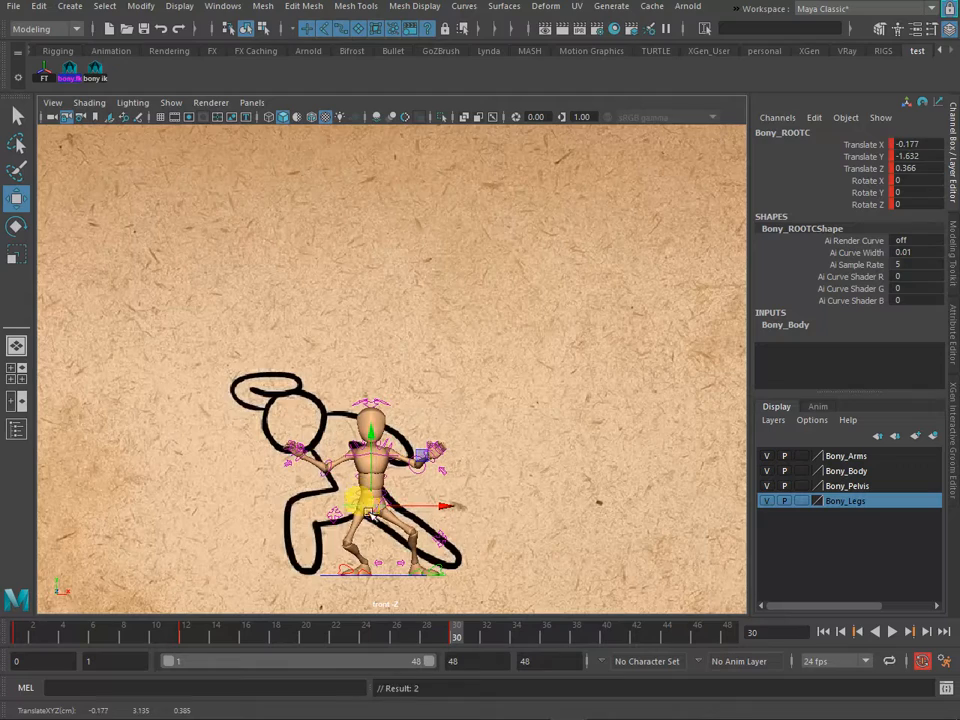
- Move the right knee control outward to about X -3.954, Y -0.302, Z 0.624 and slide the left foot control to Translate X 1.736
left_click_drag(325, 535, 278, 531)
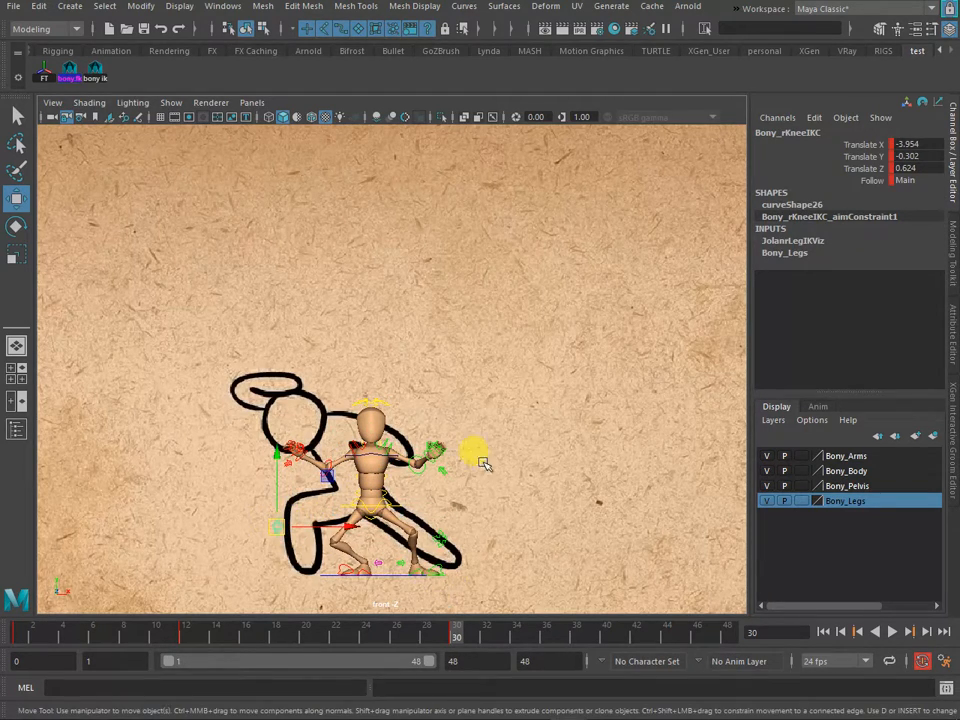
key("space")
key("space")
left_click_drag(561, 439, 485, 391, "alt")
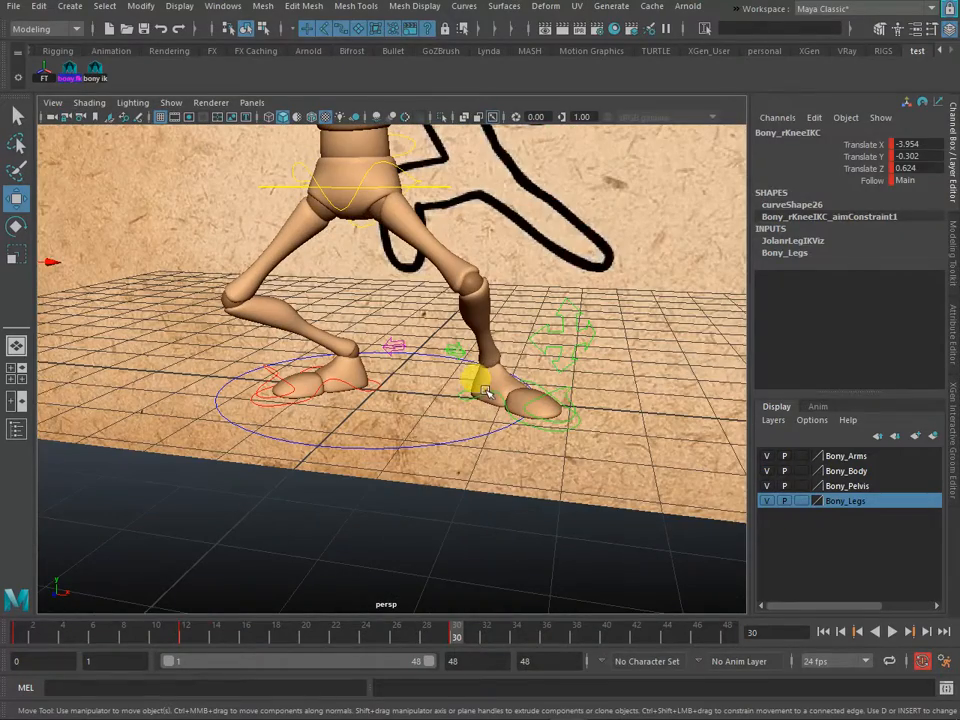
left_click(488, 394)
left_click_drag(546, 368, 569, 370)
- Move the left knee control inward to about Translate X 0.422, Y -0.382, Z 0.603
left_click(559, 299)
left_click(567, 313)
left_click_drag(567, 316, 564, 223, "alt")
left_click_drag(562, 288, 474, 311, "alt")
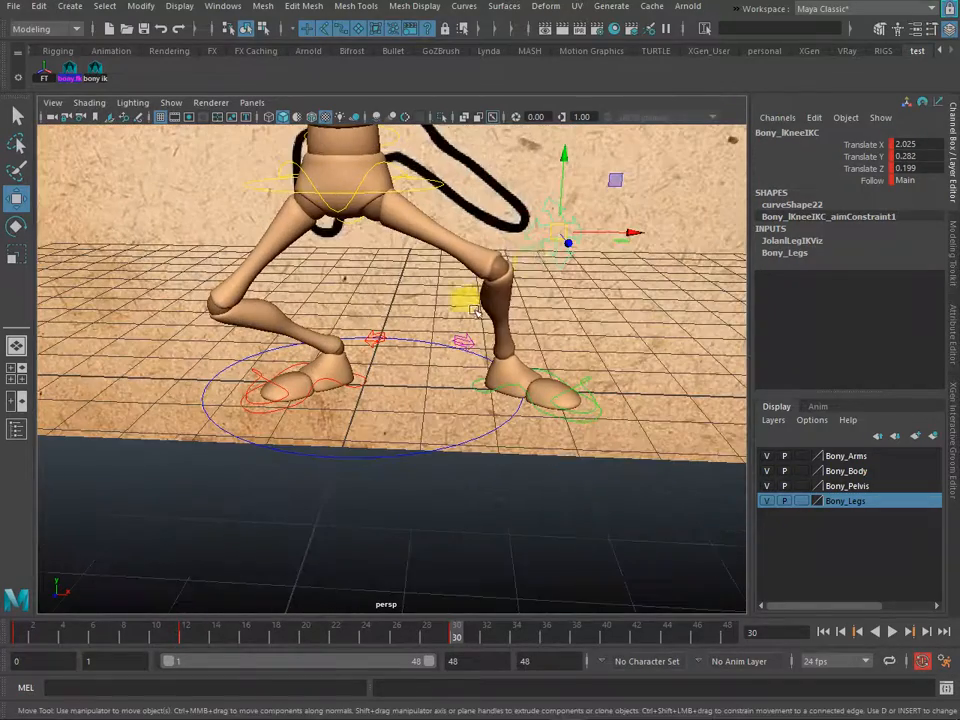
left_click_drag(550, 236, 355, 387)
- Rotate the left foot IK control to about -41.615 in Y
left_click(517, 392)
key("e")
left_click_drag(427, 409, 490, 425, "alt")
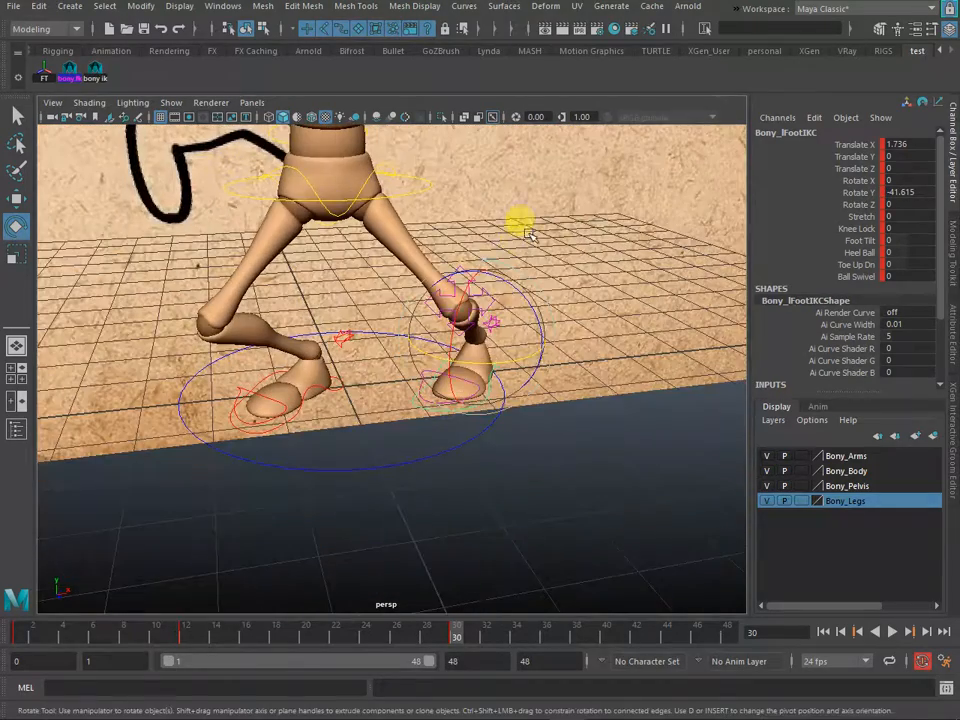
- Try moving the left knee control to several positions to redirect the left leg's bend
left_click(527, 231)
left_click(478, 292)
key("w")
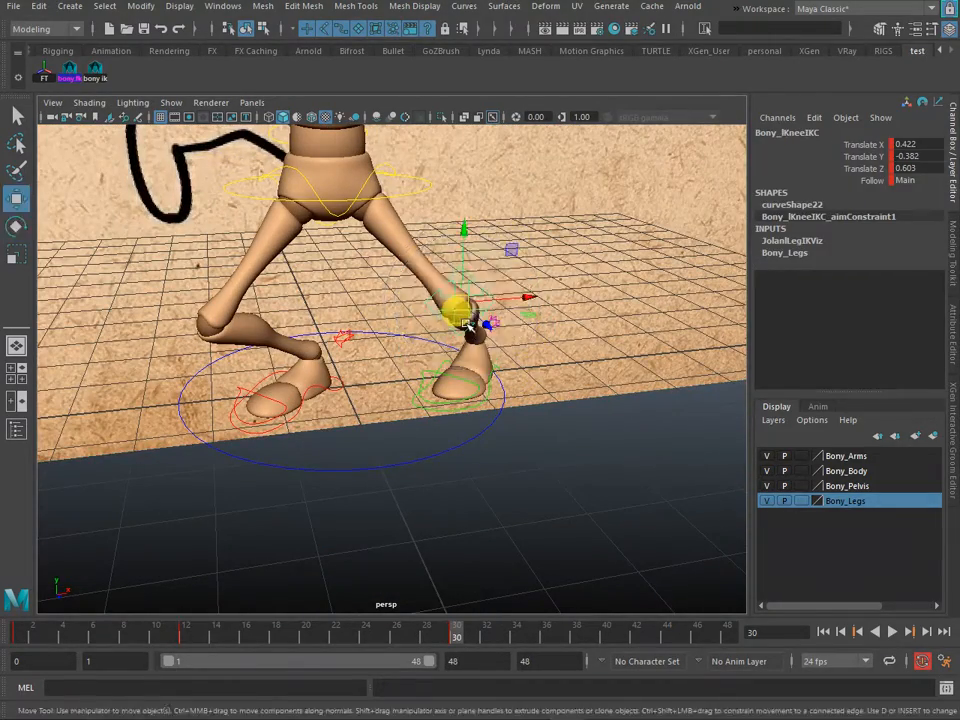
key("e")
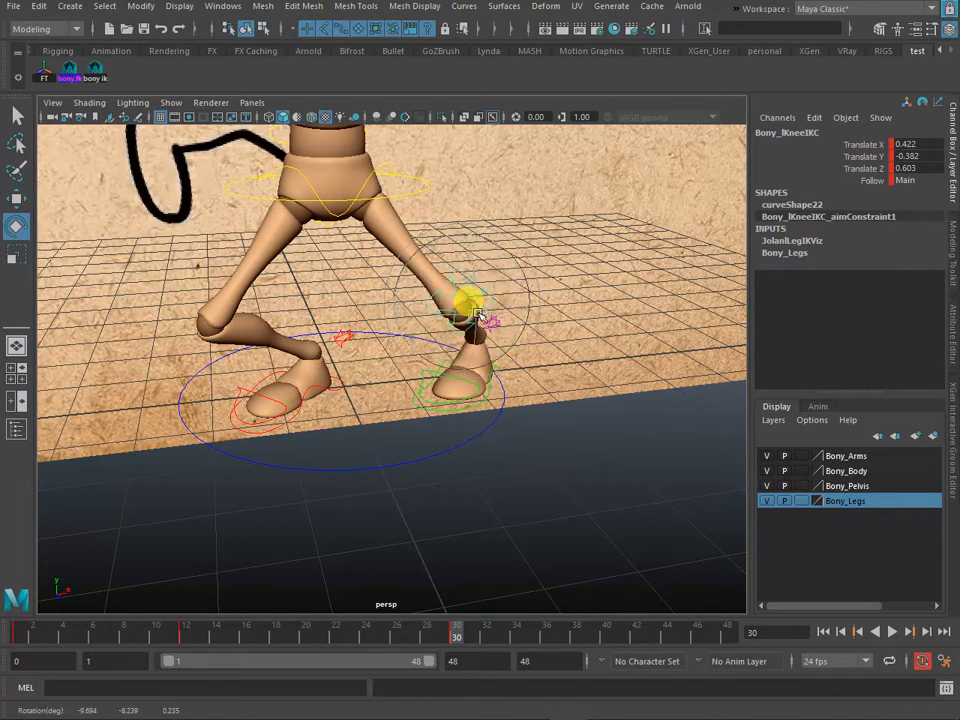
key("w")
left_click_drag(468, 313, 280, 330)
mouse_move(505, 395)
left_mouse_down("alt")
mouse_move(422, 354)
mouse_move(514, 347)
mouse_move(500, 373)
left_mouse_up("alt")
left_click_drag(320, 340, 465, 318)
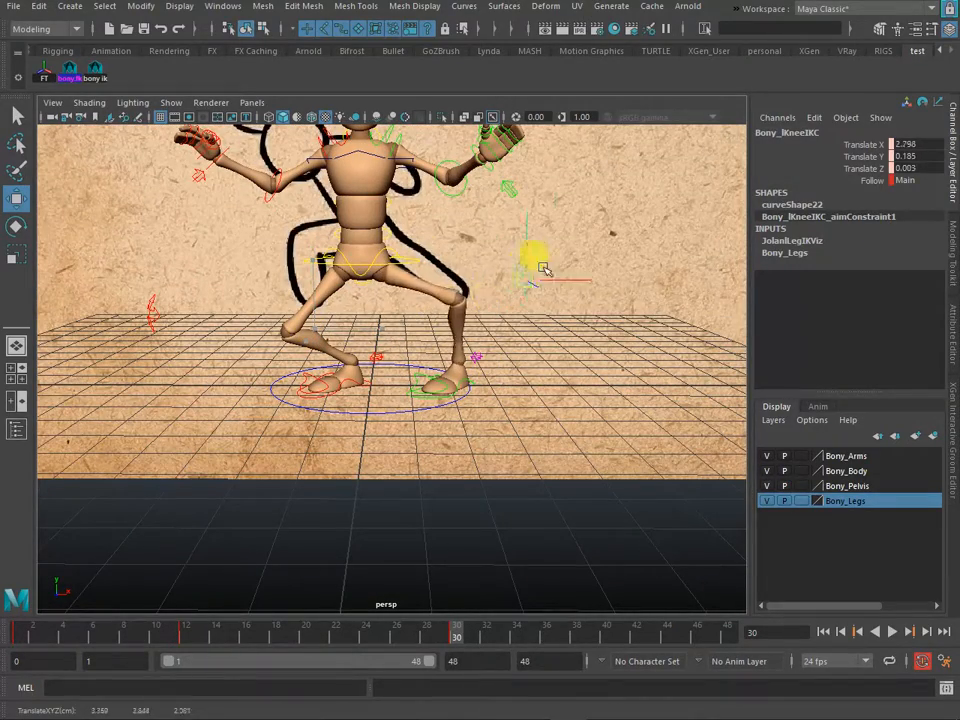
left_click_drag(332, 348, 331, 349)
scroll(452, 400, "up", 4)
left_click_drag(454, 402, 479, 401, "alt")
- Undo the last moves of the left knee control
key("ctrl+z")
key("ctrl+z")
key("ctrl+z")
key("ctrl+z")
key("ctrl+z")
key("ctrl+z")
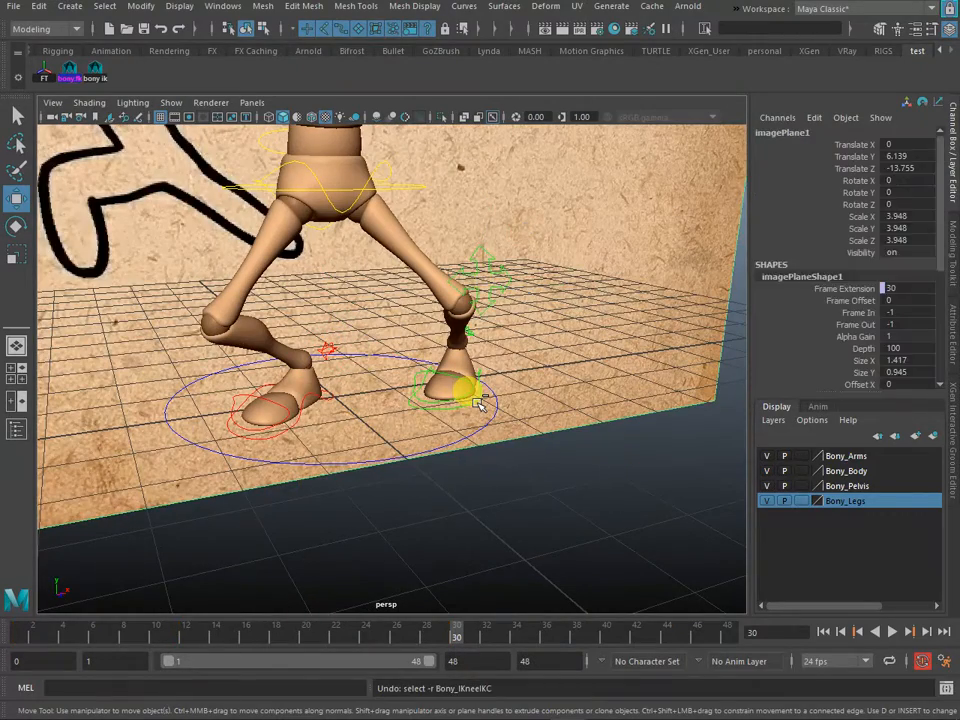
- Rotate the left foot IK control to about 53.218 in Y and the left toe control to about -64.716 in Y
left_click(547, 359)
left_click(540, 364)
left_click_drag(540, 366, 503, 393, "alt")
key("e")
left_click_drag(579, 434, 559, 431)
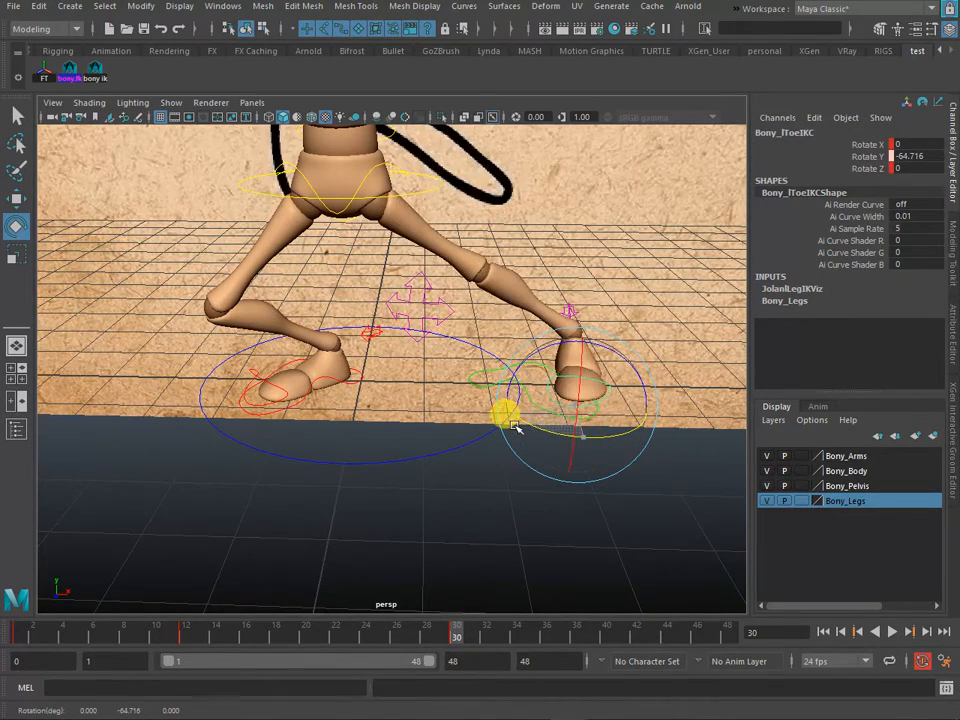
- Ease the left toe control's rotation to about -54.521 in Y
scroll(553, 313, "down", 5)
scroll(555, 315, "up", 3)
left_click_drag(555, 315, 565, 373, "alt")
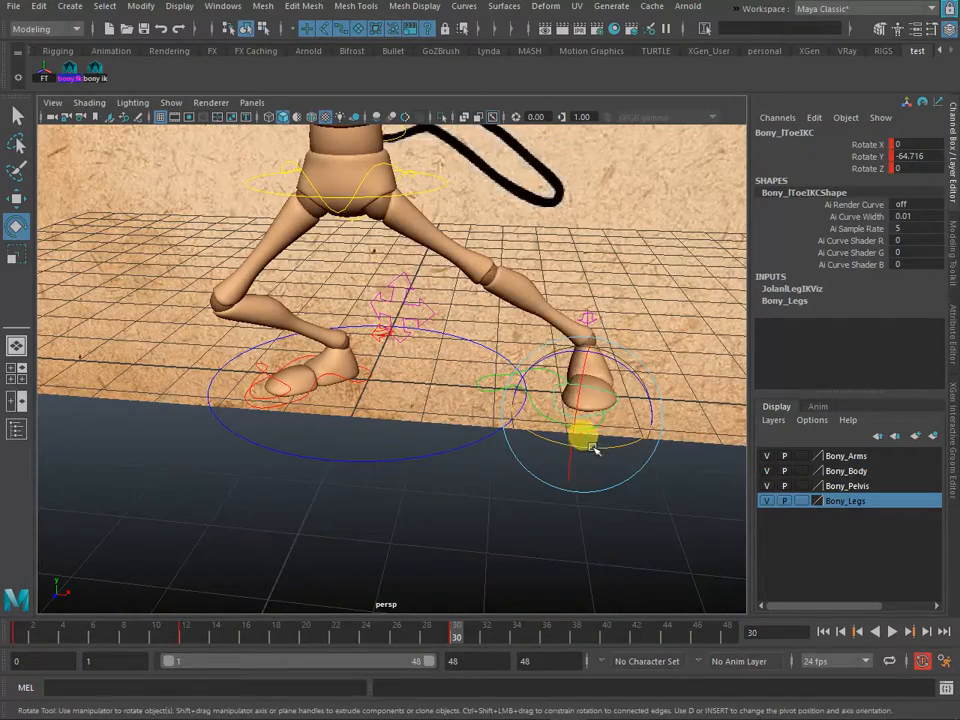
left_click_drag(593, 449, 613, 456)
key("w")
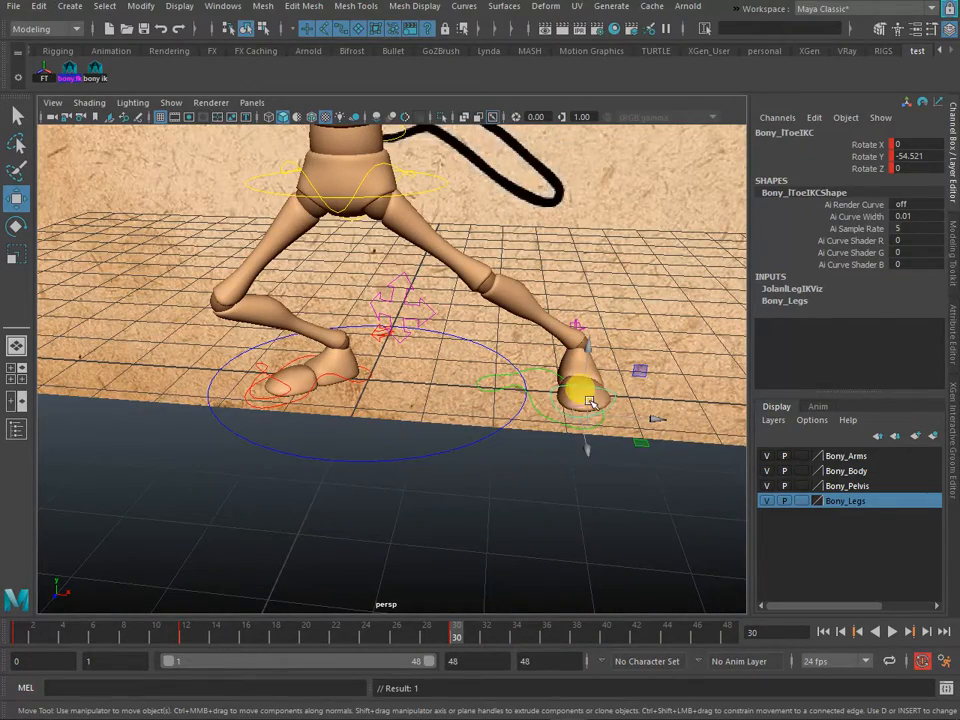
- Select the left foot IK control and shift it slightly along X
left_click(539, 410)
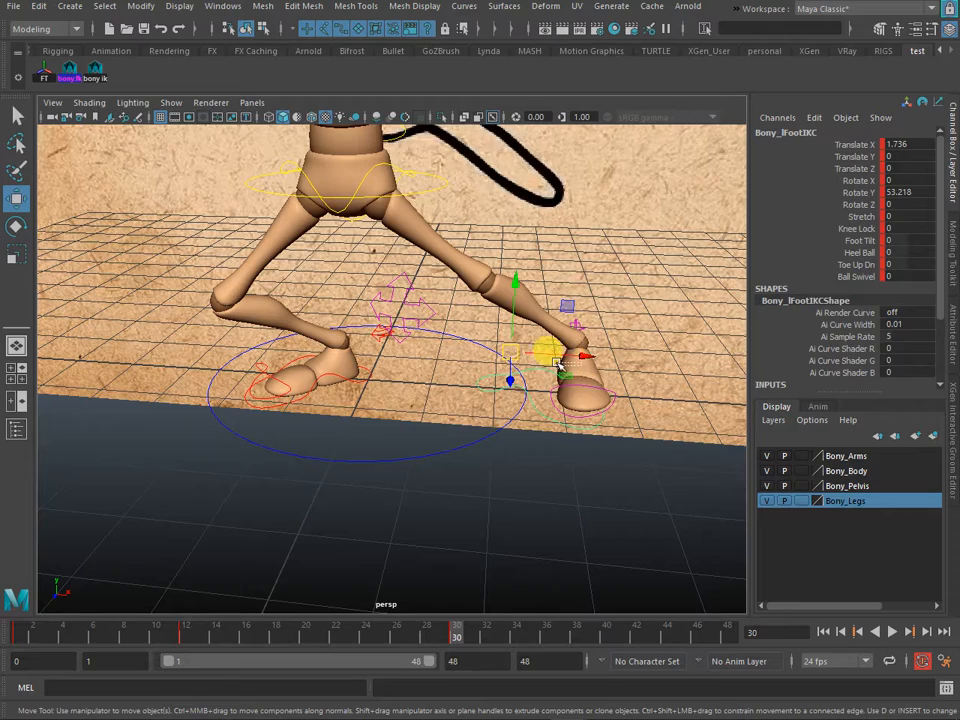
key("ctrl+z")
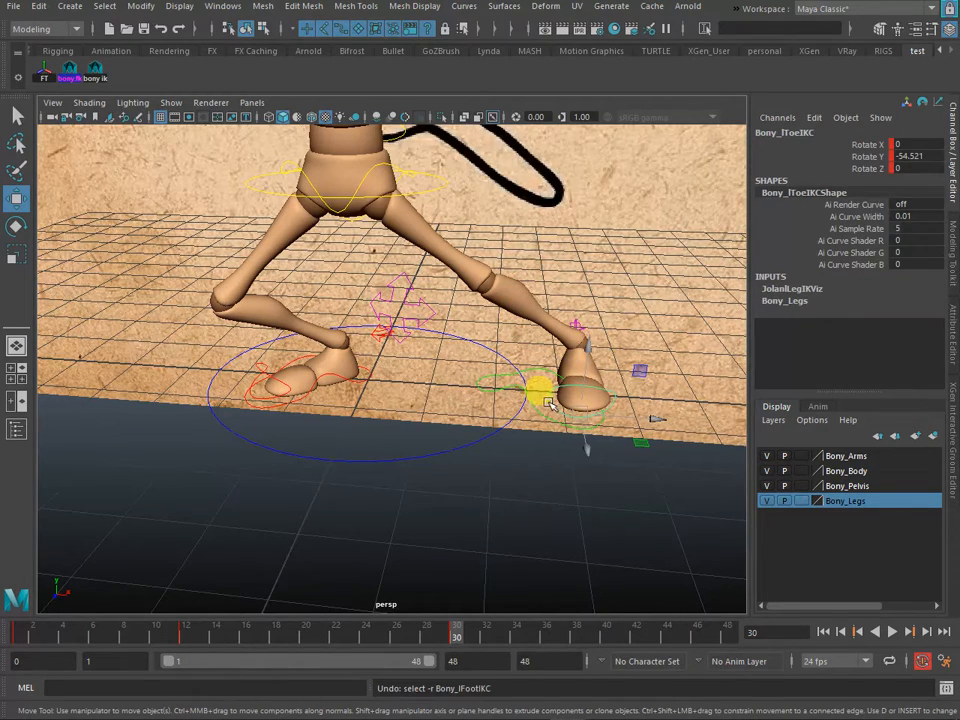
left_click(548, 403)
middle_click_drag(590, 358, 551, 357)
- Reposition the left knee control to aim the knee of the extended left leg
left_click_drag(440, 352, 392, 290, "alt")
left_click(483, 253)
left_click(482, 264)
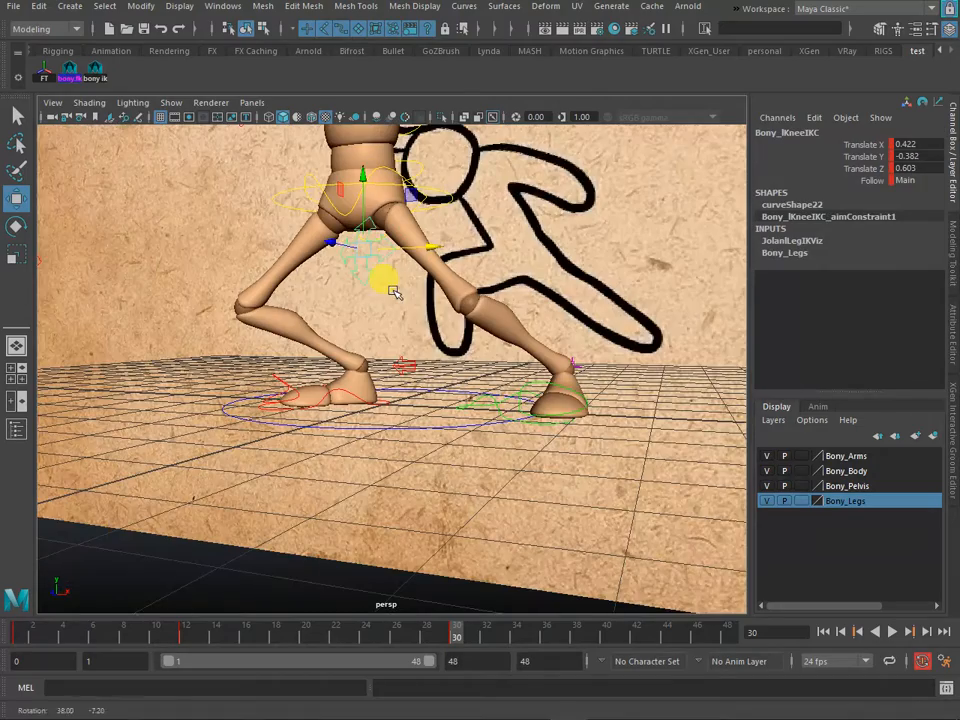
left_click_drag(362, 251, 430, 310)
left_click_drag(430, 312, 497, 330, "alt")
- Rotate the right foot control to refine its placement in the lunge pose
left_click_drag(543, 367, 205, 522, "alt")
left_click(221, 457)
key("e")
scroll(280, 452, "down", 5)
left_click_drag(280, 452, 229, 471, "alt")
left_click_drag(293, 446, 471, 414)
- Move the root control in the front view to about 0.43 in X and -2.071 in Y, shifting the body over the legs
left_click(612, 418)
left_click_drag(617, 422, 390, 414, "alt")
scroll(390, 414, "down", 5)
middle_click_drag(390, 412, 431, 454, "alt")
scroll(431, 454, "up", 5)
middle_click_drag(459, 326, 457, 348, "alt")
left_click(454, 349)
key("w")
key("space")
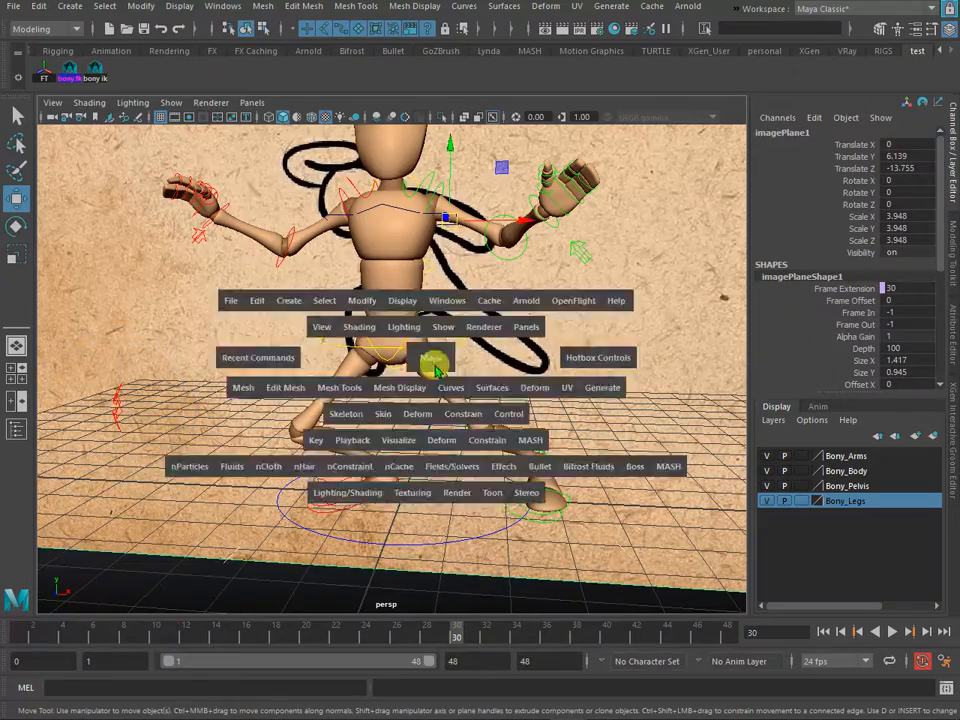
key("space")
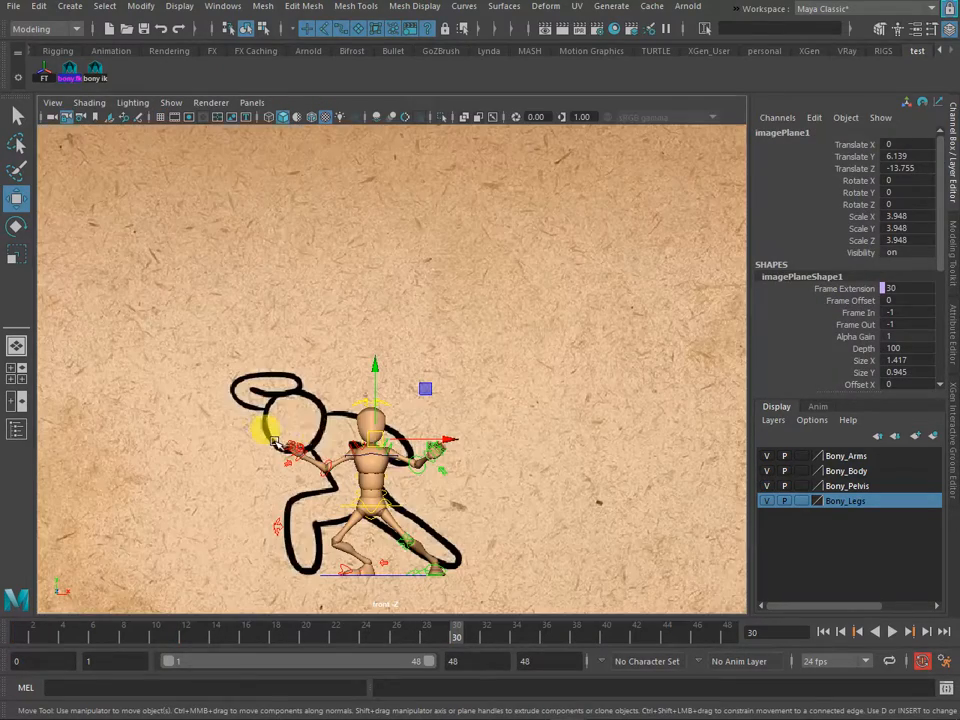
left_click(401, 510)
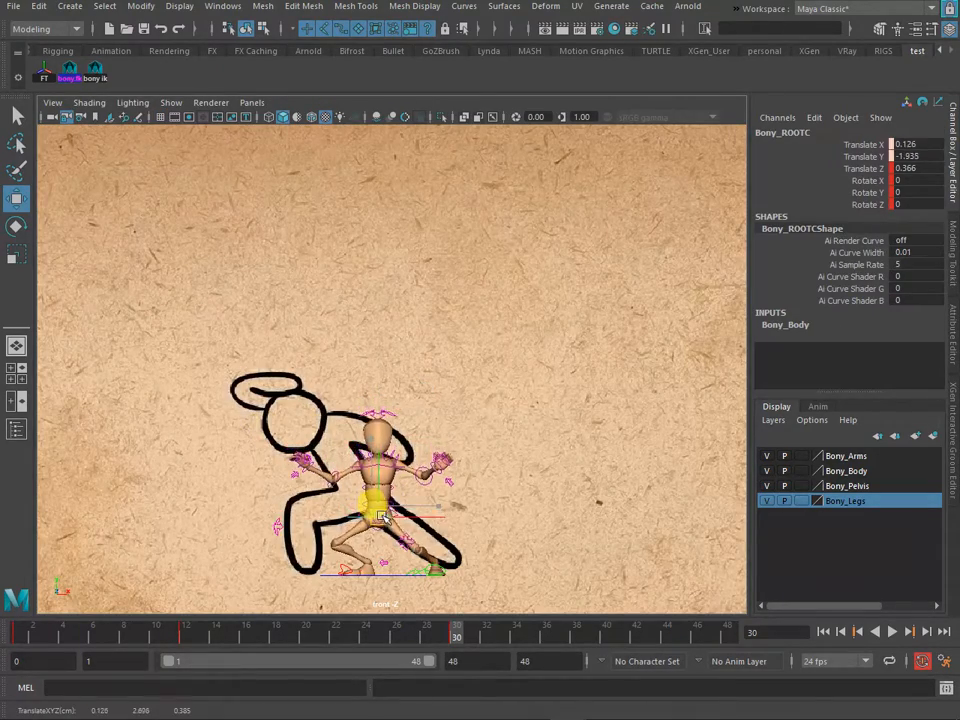
left_click_drag(378, 515, 391, 517)
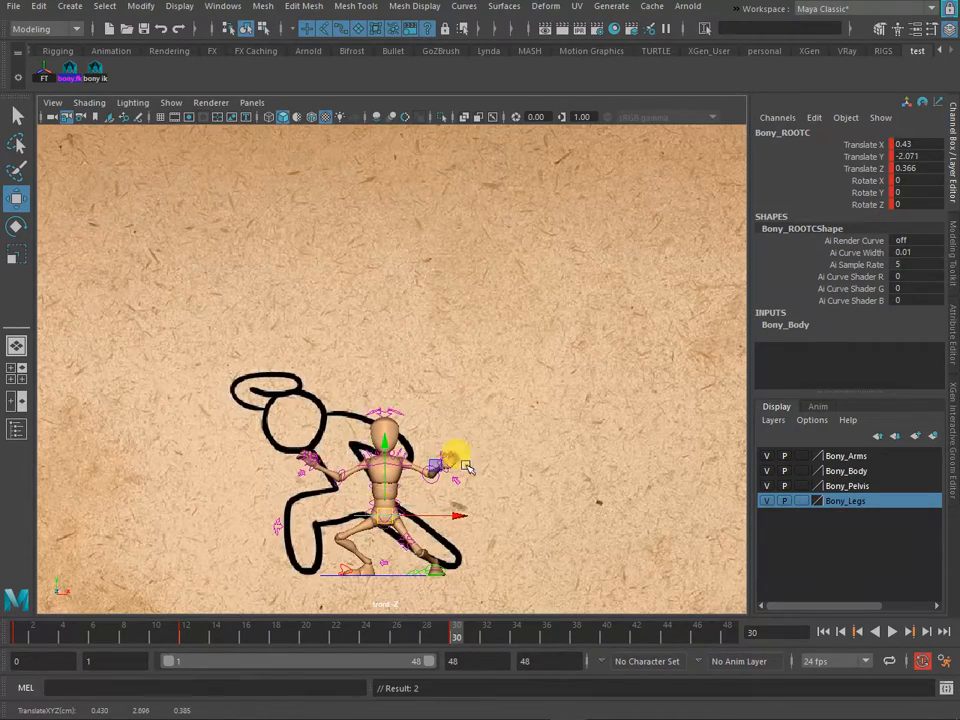
- Rotate the root control to about -41.658 in Y in the perspective view, turning the body toward the front leg
key("space")
key("space")
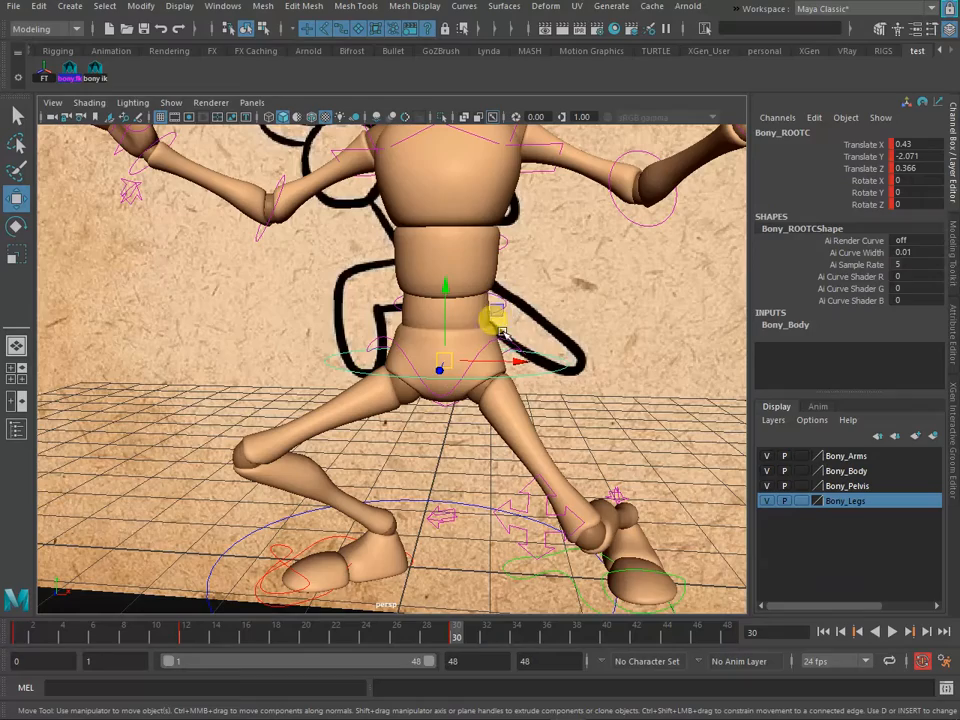
key("e")
left_click_drag(476, 369, 443, 381)
scroll(430, 372, "down", 5)
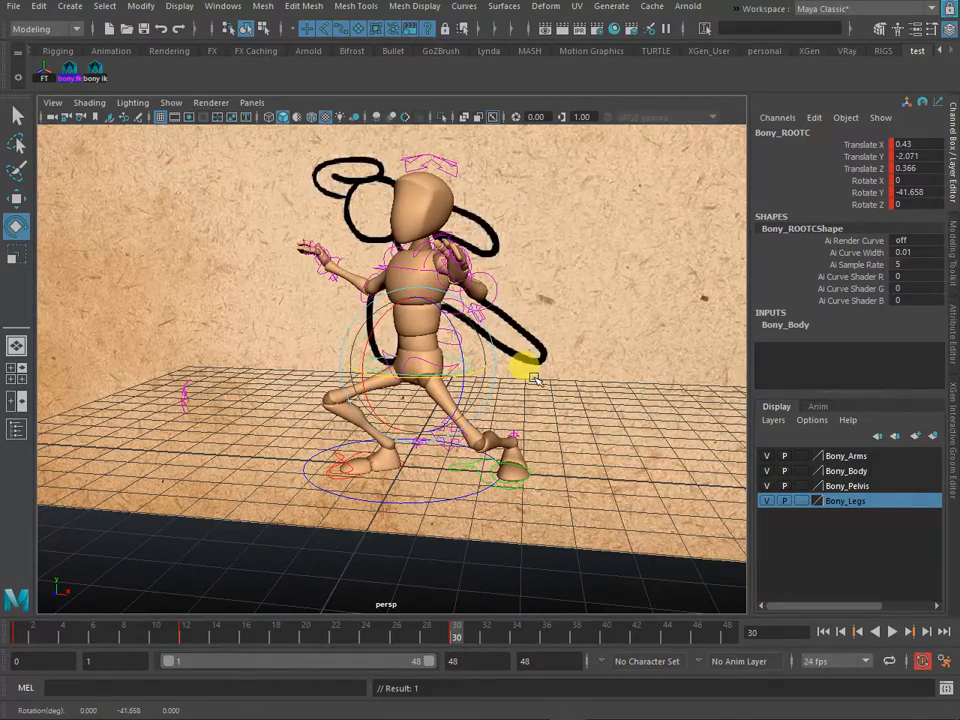
left_click_drag(534, 378, 540, 352, "alt")
- Twist the lower and middle spine controls to about -13.01 in Y and bend them forward
left_click(503, 331)
left_click(482, 342)
left_click(515, 373)
left_click(509, 386)
left_click_drag(424, 314, 390, 318)
left_click(475, 289)
left_click_drag(460, 278, 498, 368)
left_click(519, 354)
left_click(511, 383)
left_click_drag(441, 314, 401, 313)
- Tilt the main hip control forward to about 14.184 in X
key("w")
mouse_move(428, 408)
left_mouse_down("alt")
mouse_move(461, 403)
mouse_move(439, 407)
left_mouse_up("alt")
left_click(443, 410)
key("e")
left_click_drag(404, 370, 372, 402)
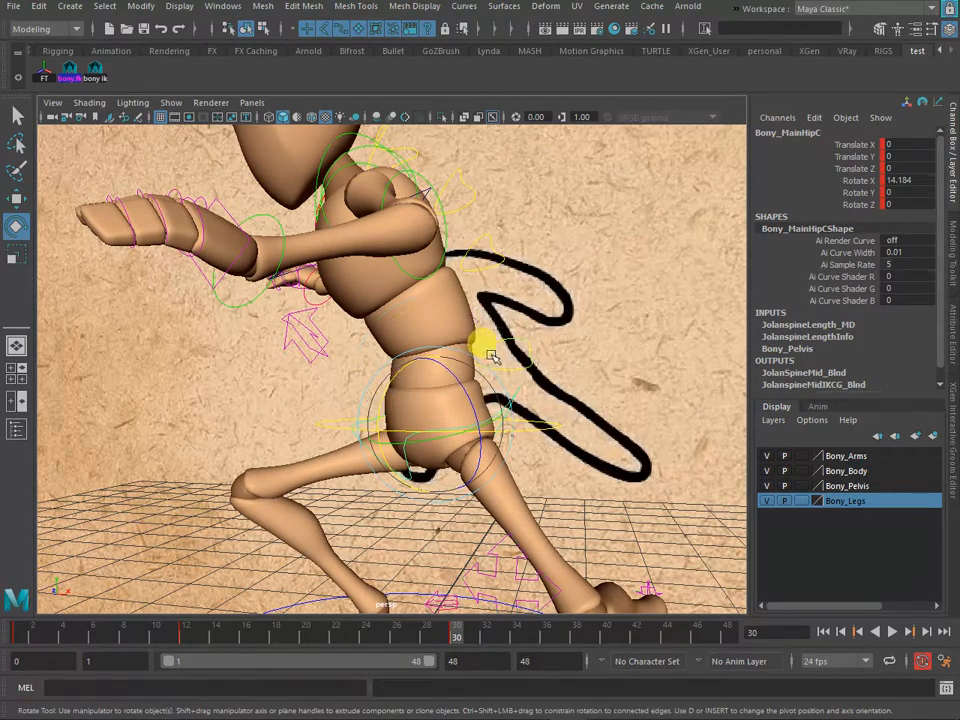
- Bend the lower, middle and upper spine controls forward to about 14.272, 34.506 and 9.994 in X
left_click(418, 349)
left_click_drag(418, 349, 394, 359)
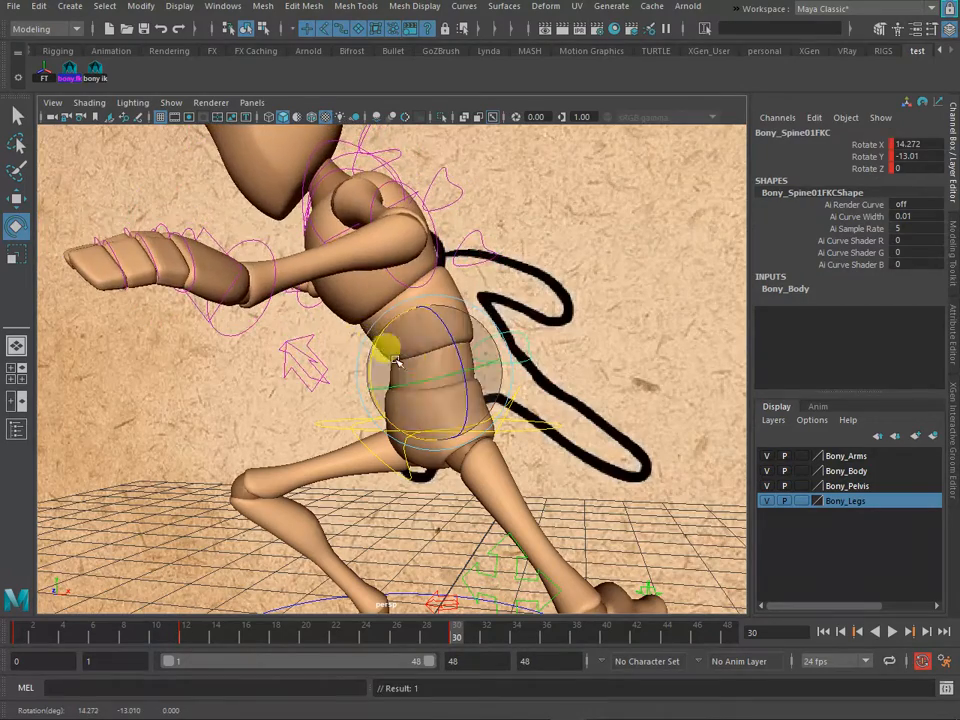
scroll(398, 361, "down", 5)
left_click_drag(482, 390, 456, 381, "alt")
scroll(471, 349, "up", 6)
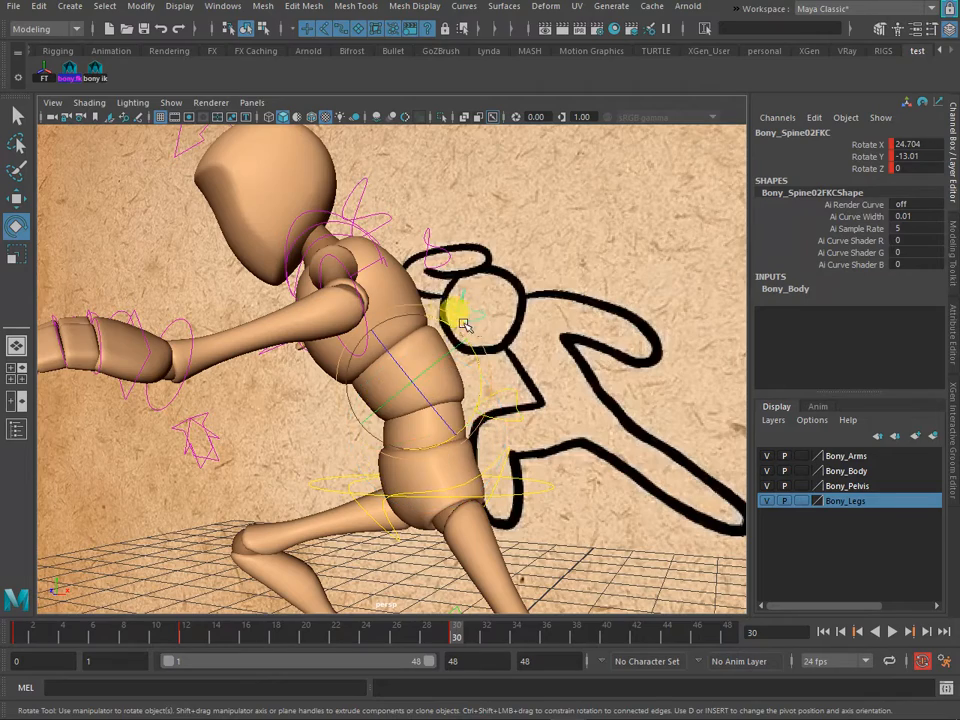
left_click_drag(449, 321, 416, 260)
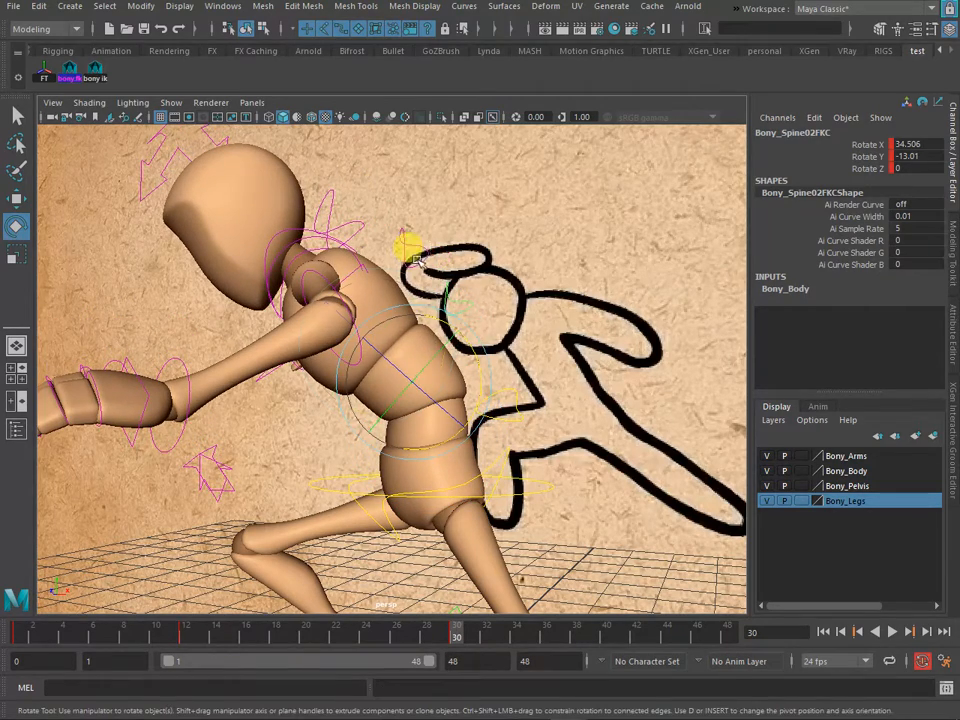
left_click_drag(442, 337, 436, 323)
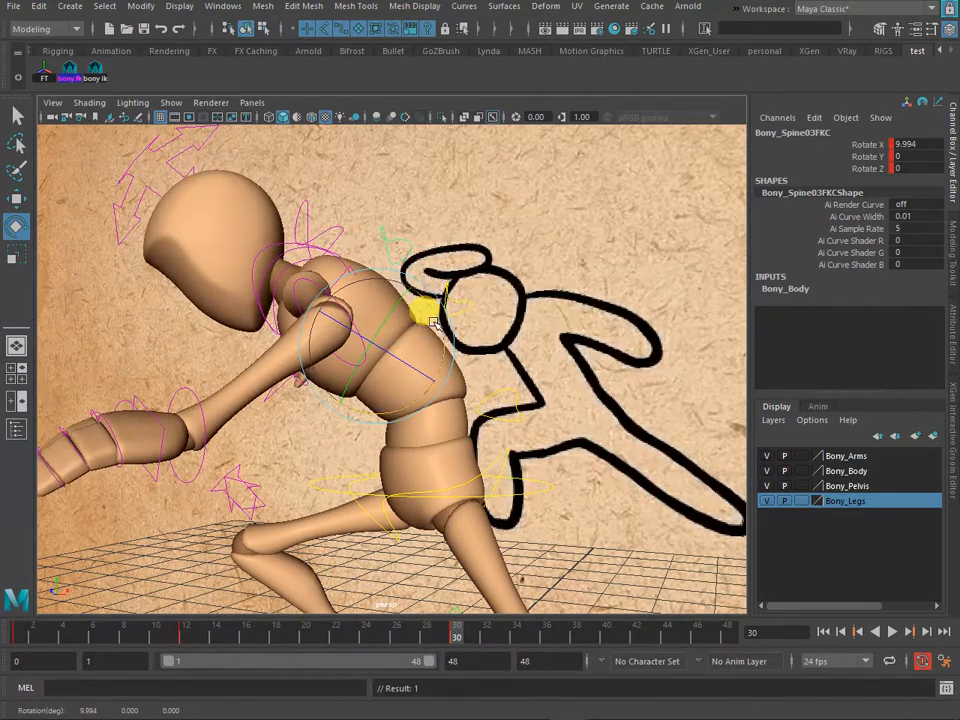
- Readjust the lower and middle spine controls so the torso leans forward less steeply
middle_click_drag(434, 323, 461, 333, "alt")
left_click_drag(452, 358, 500, 378, "alt")
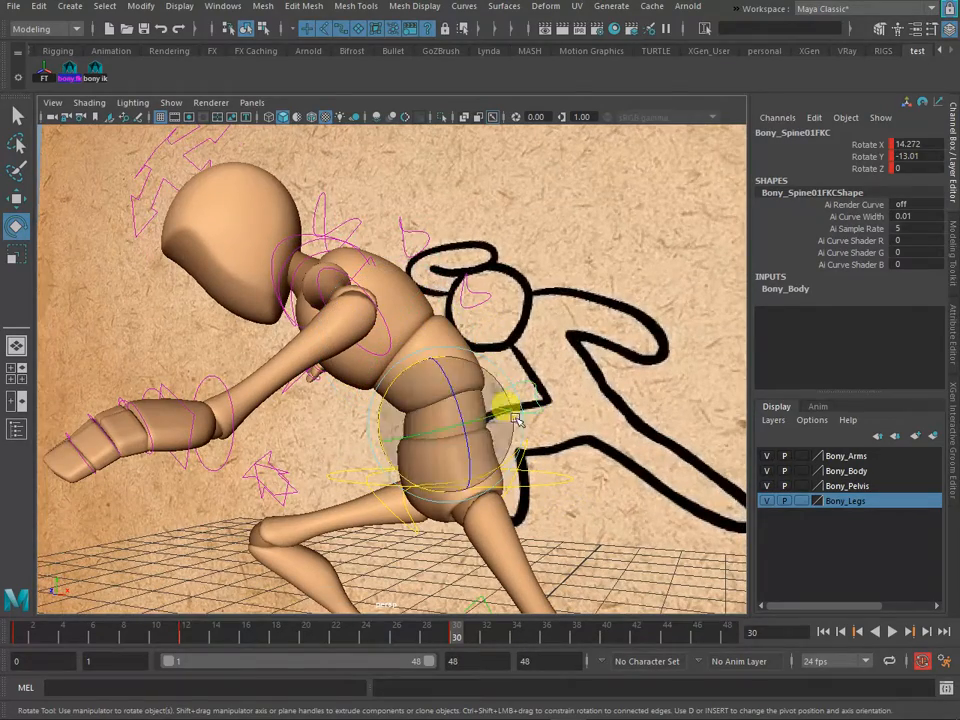
mouse_move(392, 388)
left_mouse_down()
mouse_move(397, 370)
mouse_move(391, 390)
left_mouse_up()
left_click(484, 309)
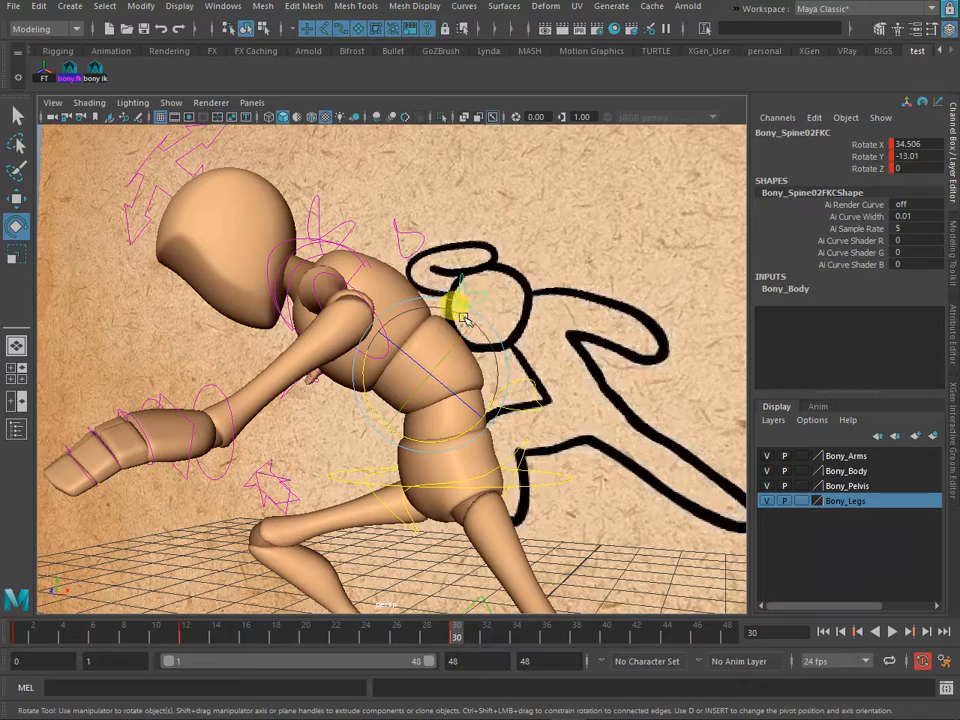
left_click_drag(474, 405, 439, 429)
left_click(515, 390)
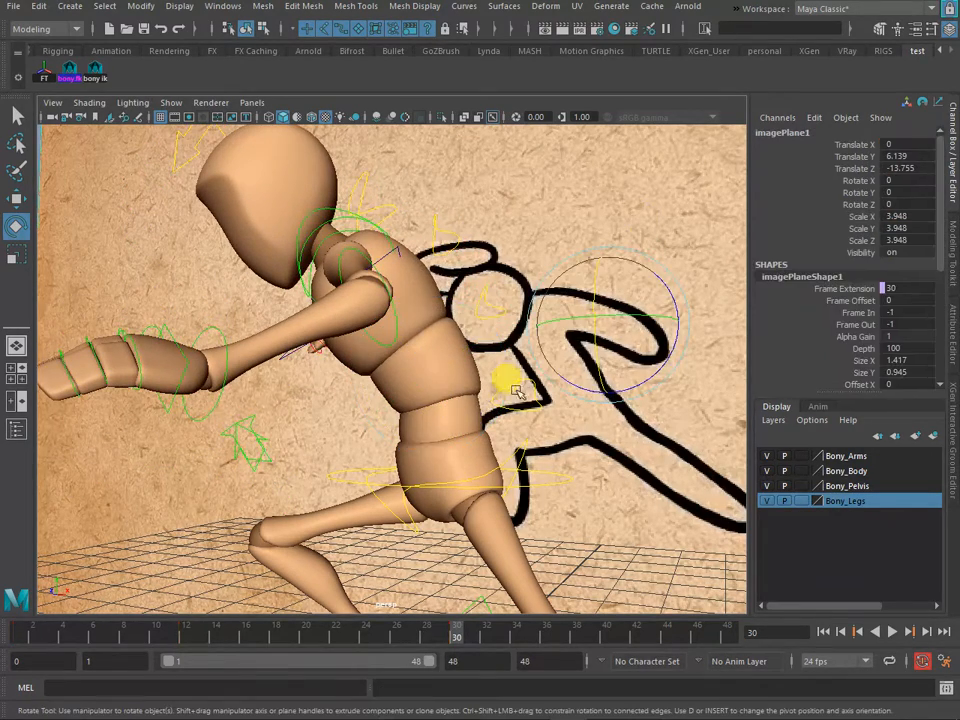
- Rotate the head control slightly to adjust the head's direction in the lunge pose
left_click_drag(399, 229, 483, 306, "alt")
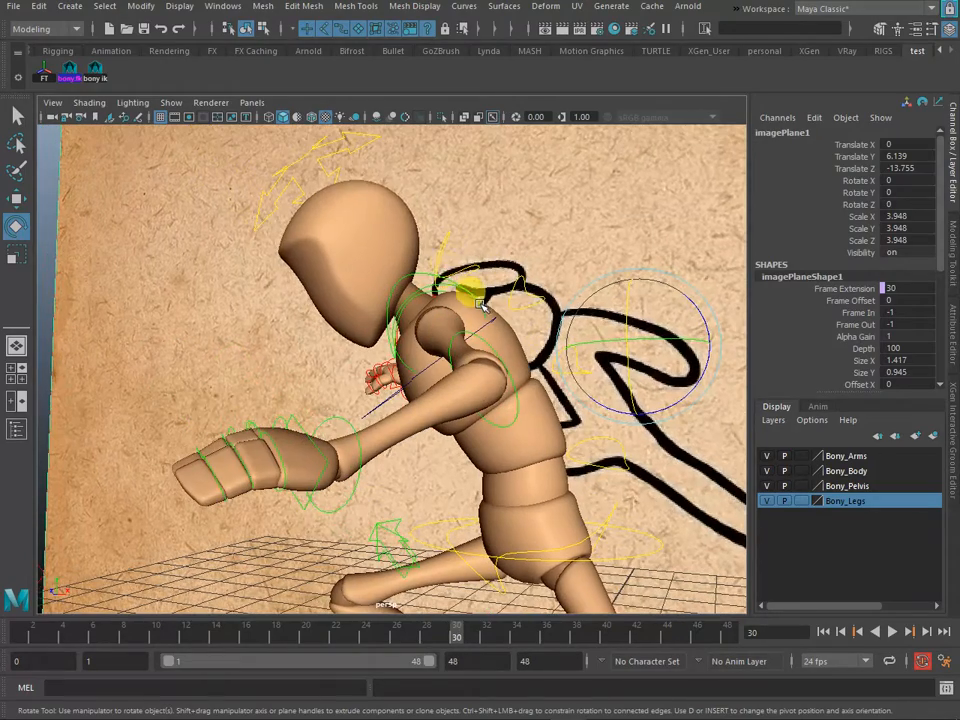
left_click(340, 147)
left_click_drag(352, 212, 647, 380, "alt")
left_click_drag(437, 334, 429, 330)
left_click_drag(497, 367, 343, 367, "alt")
left_click_drag(143, 338, 473, 322, "alt")
left_click(473, 322)
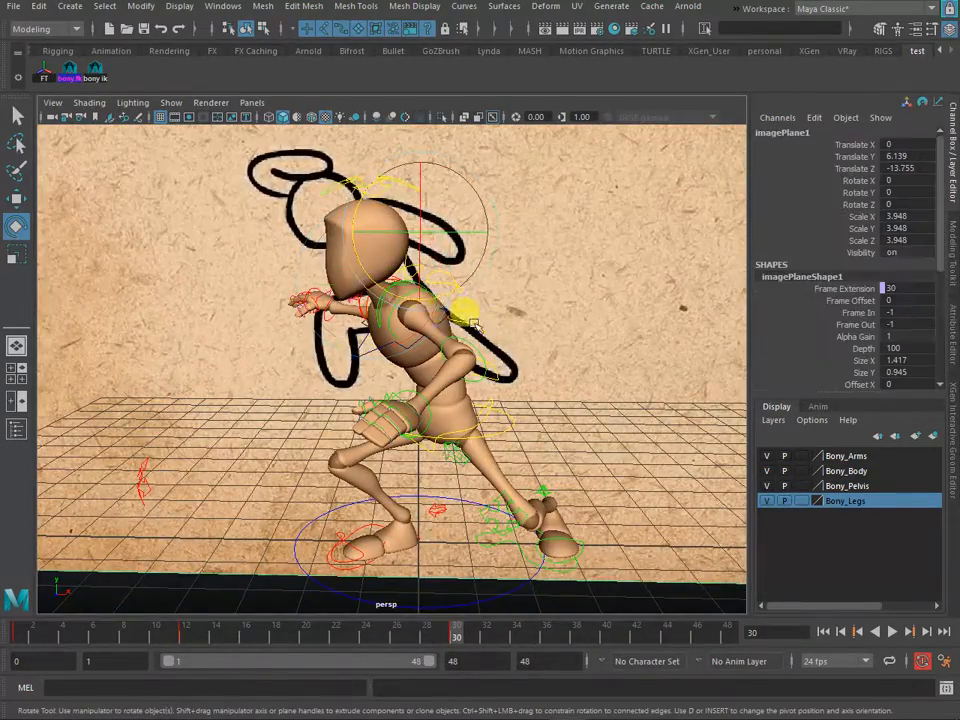
- Rotate the left shoulder FK control to swing the left arm out behind the body
left_click(392, 327)
left_click_drag(383, 357, 512, 370)
left_click(527, 300)
scroll(512, 370, "up", 3)
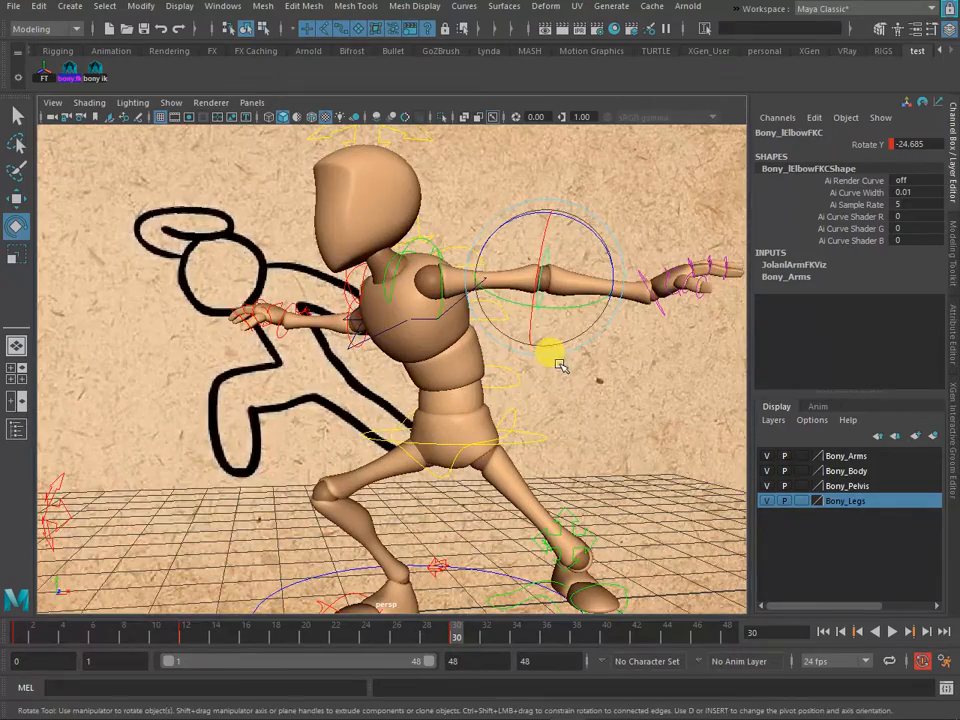
left_click(450, 262)
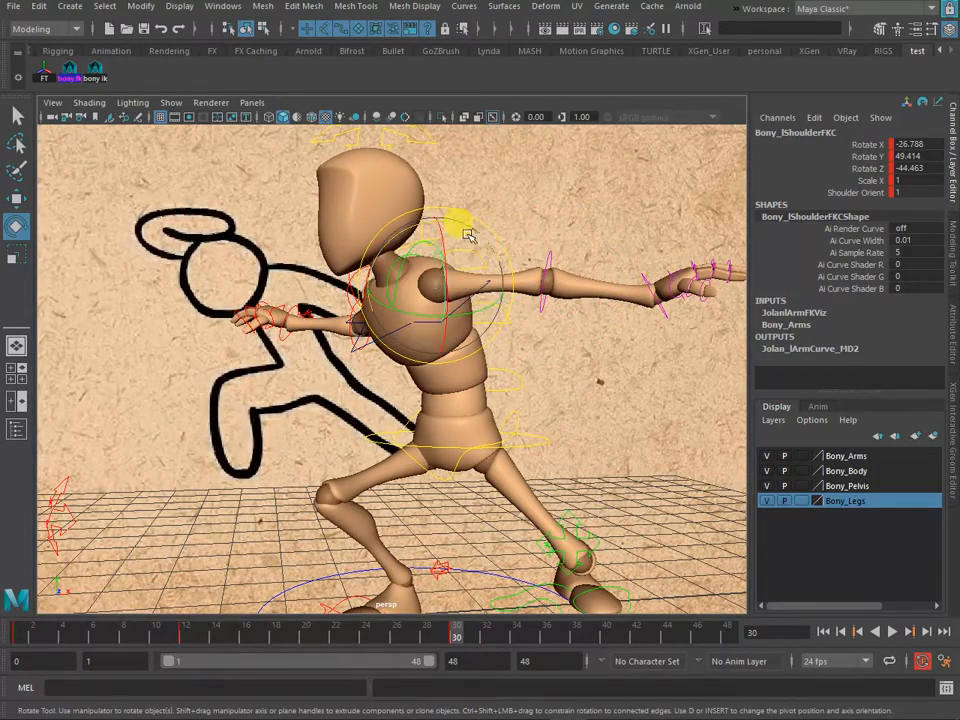
left_click_drag(461, 240, 478, 240)
- Rotate the left elbow FK control to refine the bend of the trailing arm
left_click(544, 275)
left_click(558, 284)
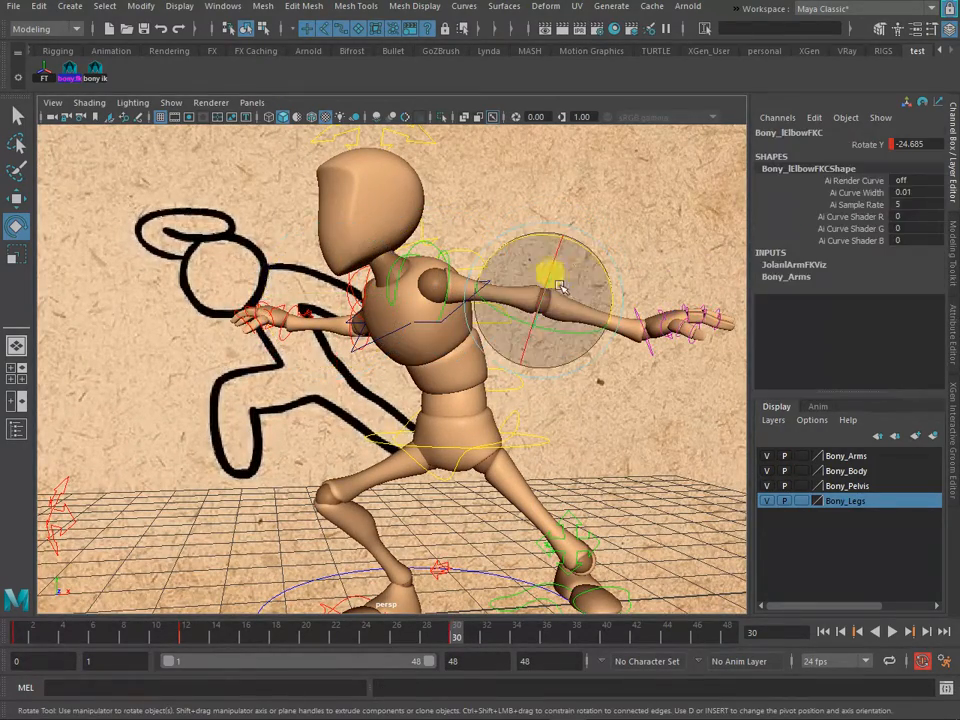
left_click_drag(583, 339, 563, 337)
- Rotate the left wrist FK control to about -18.734, -5.092 and -5.034 in X, Y and Z so the hand droops
left_click(630, 343)
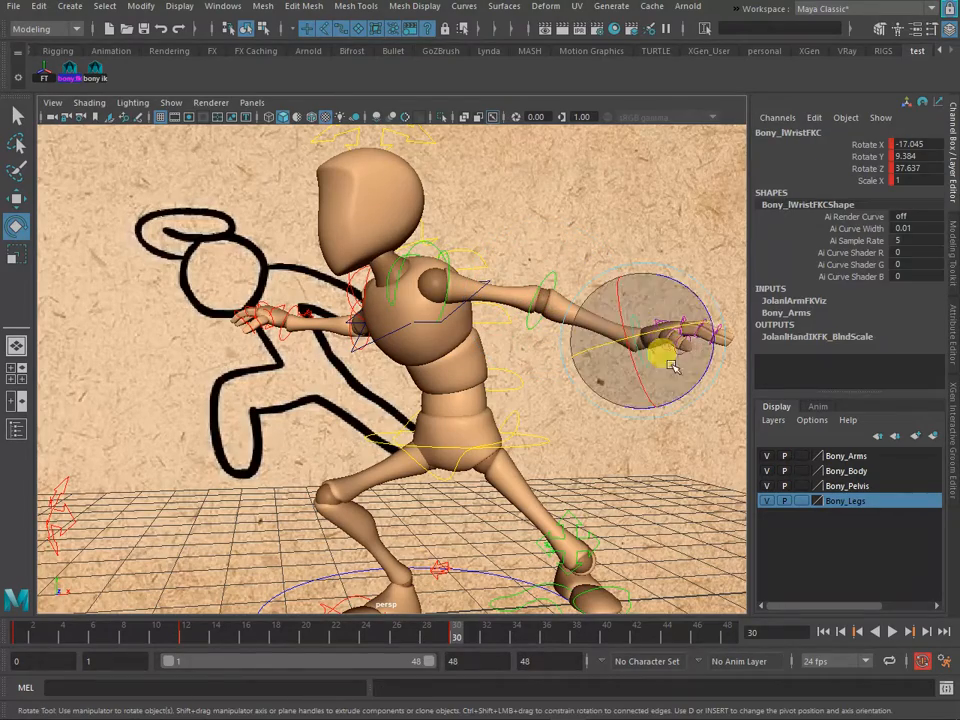
left_click_drag(700, 303, 704, 384)
right_click_drag(704, 384, 692, 359, "alt")
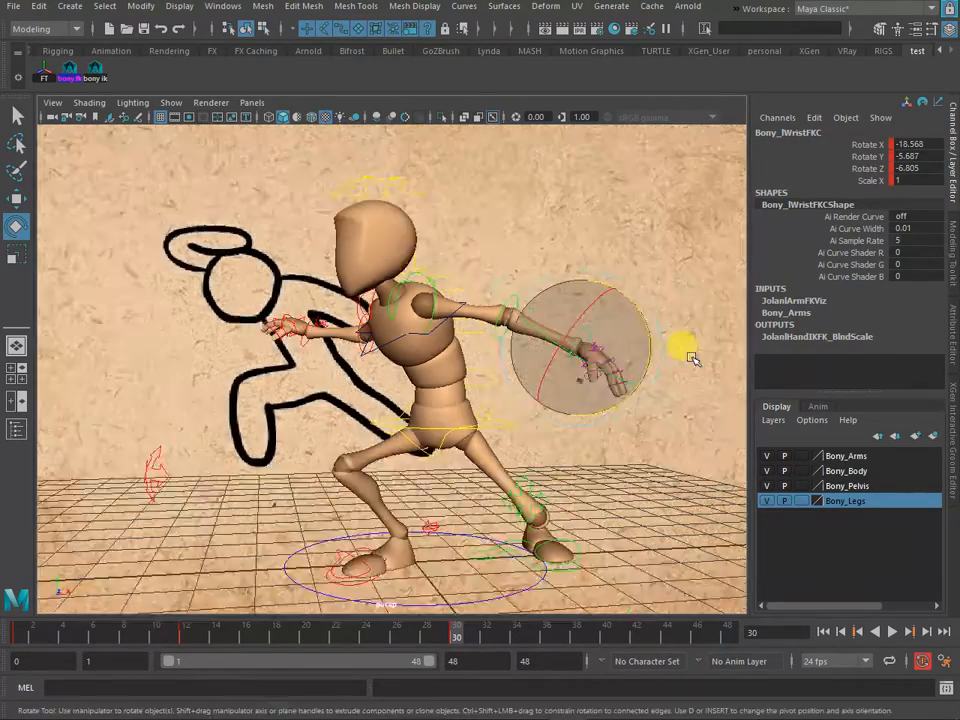
left_click_drag(692, 359, 600, 380, "alt")
right_click_drag(600, 380, 627, 391, "alt")
middle_click_drag(687, 404, 480, 381, "alt")
right_click_drag(480, 381, 519, 411, "alt")
left_click_drag(402, 286, 514, 394)
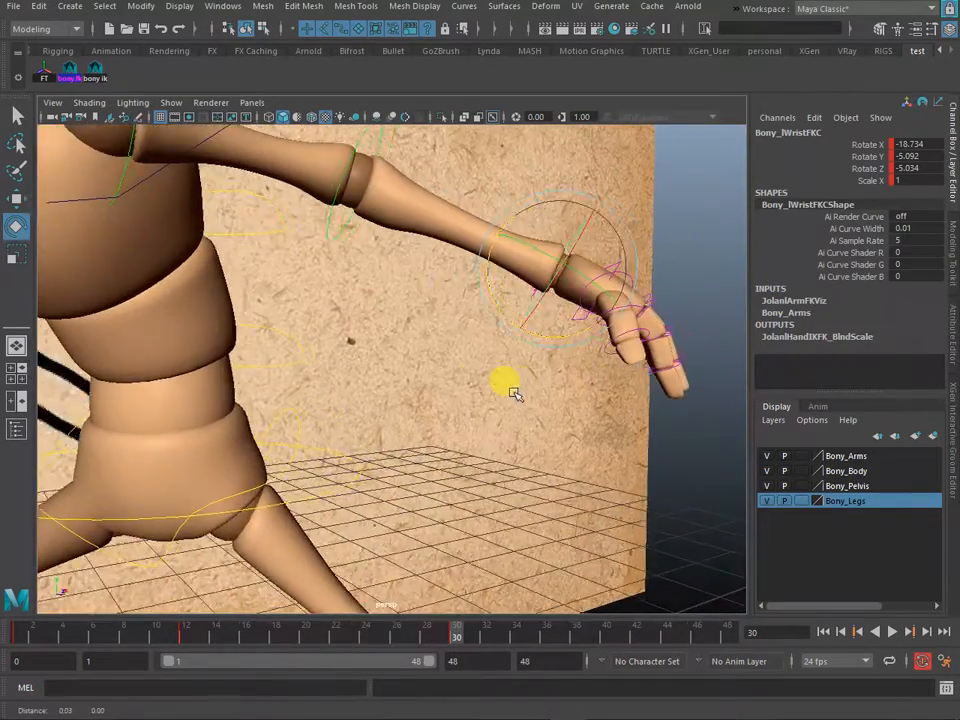
- Select the left hand's finger joint controls and set their X, Y and Z rotations to 0
middle_click_drag(514, 394, 420, 390, "alt")
left_click(626, 357)
left_click_drag(537, 277, 510, 316)
left_click_drag(478, 382, 480, 384)
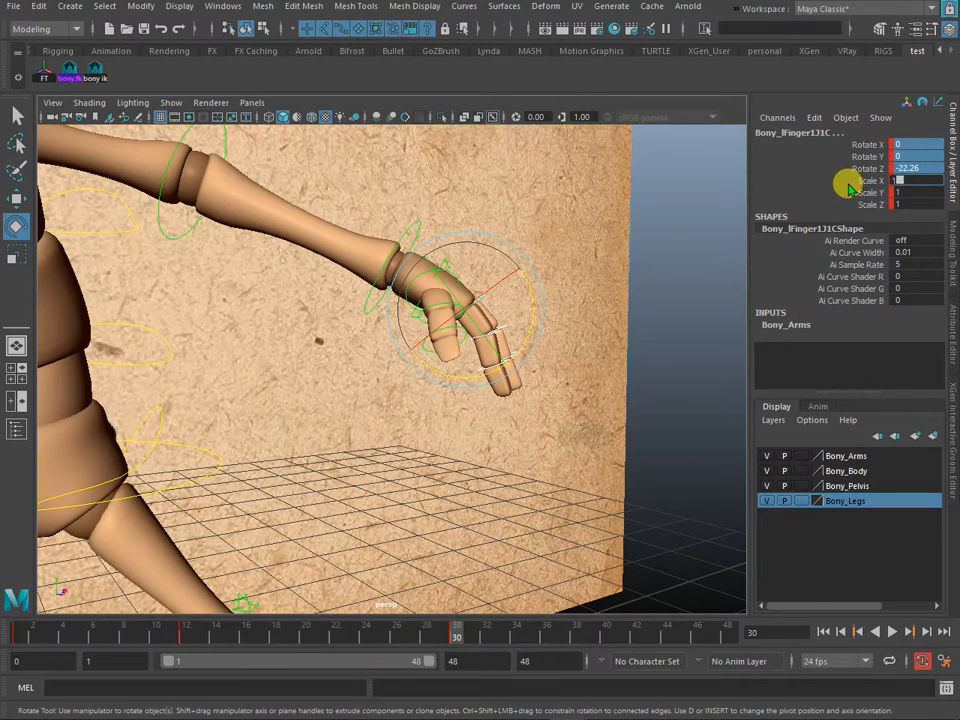
key("Return")
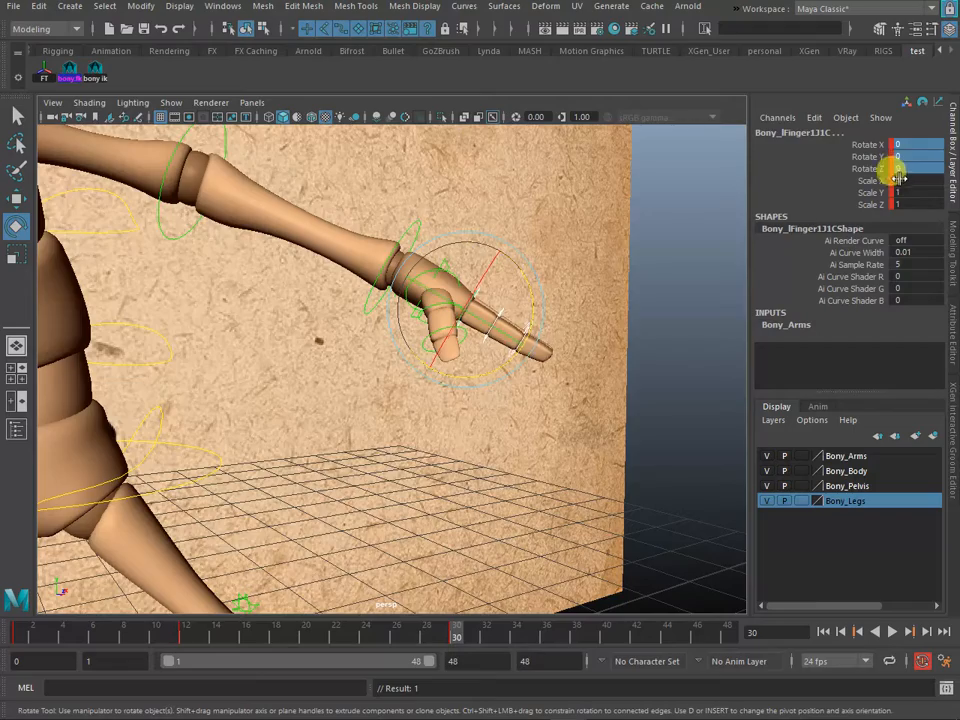
- Curl the left hand's fingers downward by rotating their joint controls together
scroll(562, 284, "up", 5)
middle_click_drag(617, 300, 542, 322, "alt")
left_click_drag(488, 254, 523, 289)
scroll(523, 289, "down", 4)
middle_click_drag(523, 289, 550, 340, "alt")
scroll(550, 340, "up", 2)
left_click_drag(599, 283, 655, 270, "alt")
left_click(600, 353)
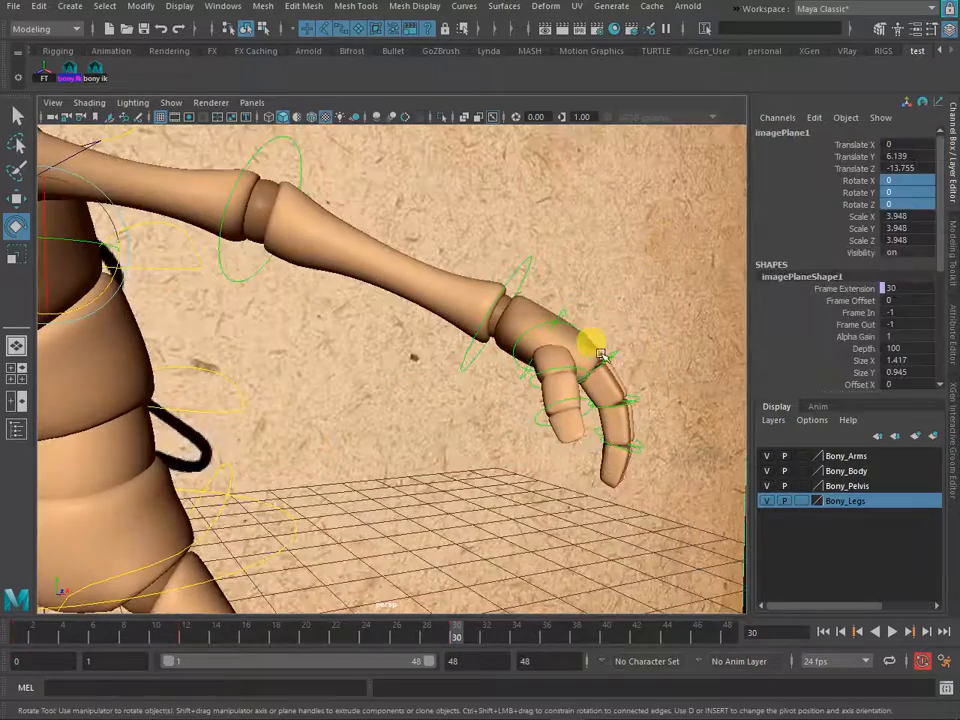
- Set the left thumb controls' rotations to 0 and rotate the thumb's base joint to repose it against the hand
left_click(557, 381)
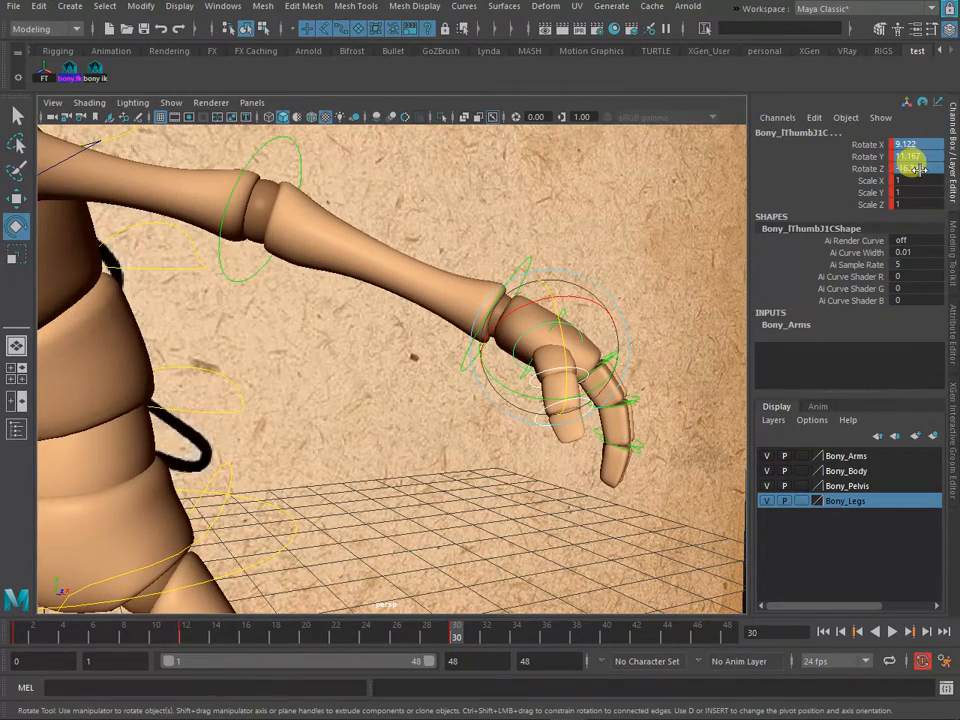
left_click(592, 284)
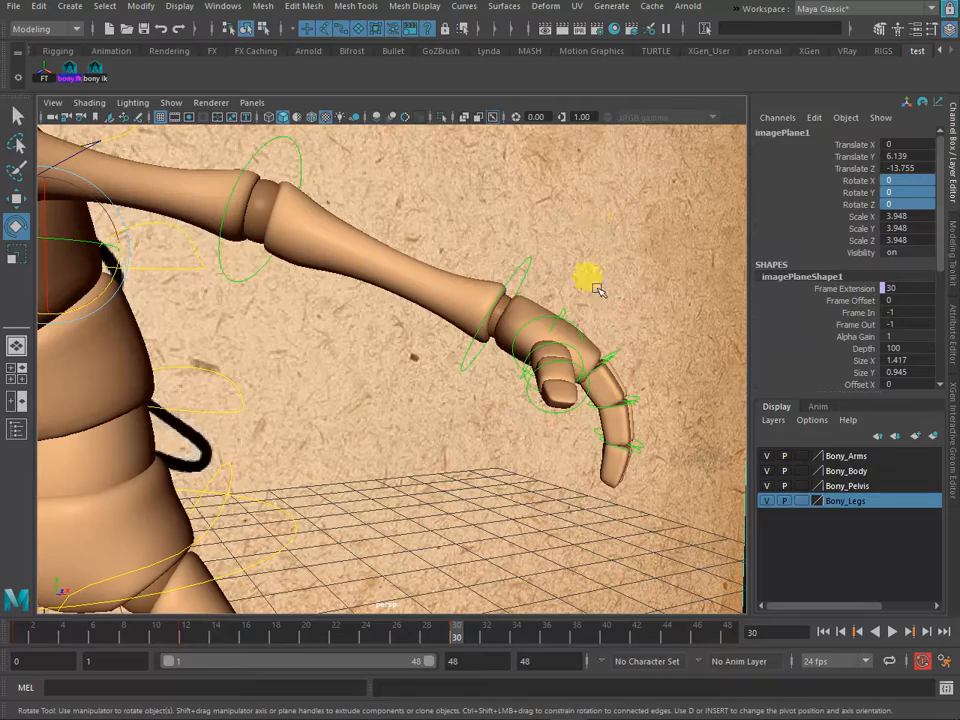
left_click(531, 312)
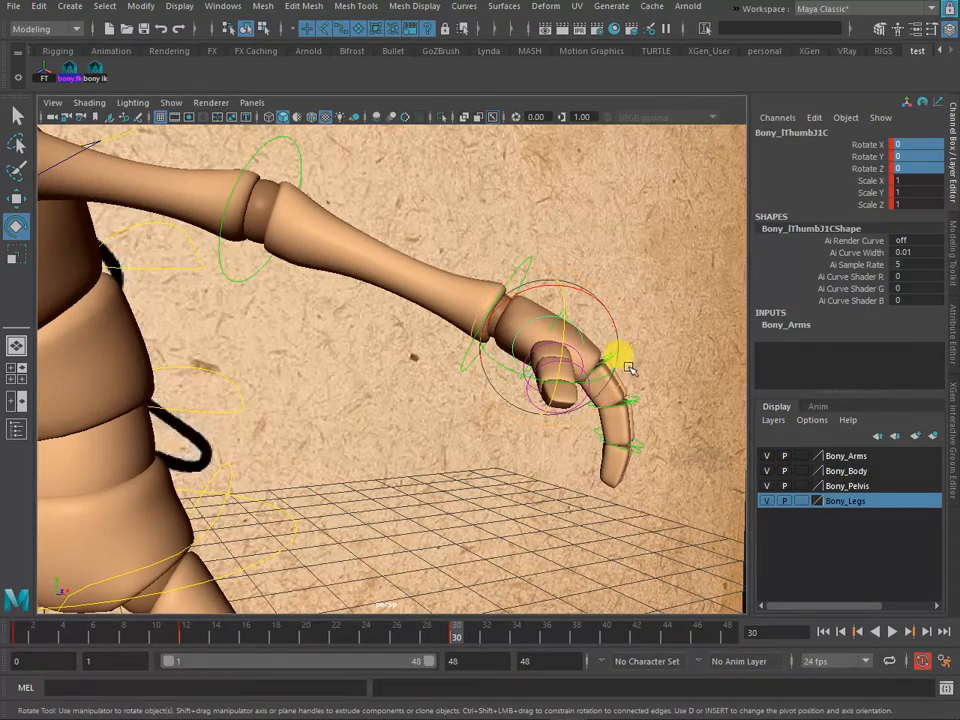
left_click_drag(628, 369, 537, 371, "alt")
left_click_drag(396, 355, 491, 379, "alt")
left_click_drag(339, 362, 295, 428)
left_click(344, 403)
left_click(331, 400)
- Rotate the left wrist FK control to about -25.402, 13.164 and 11.479 in X, Y and Z
left_click_drag(325, 438, 677, 343, "alt")
scroll(410, 442, "down", 5)
left_click(420, 328)
left_click(434, 340)
left_click_drag(434, 340, 408, 362)
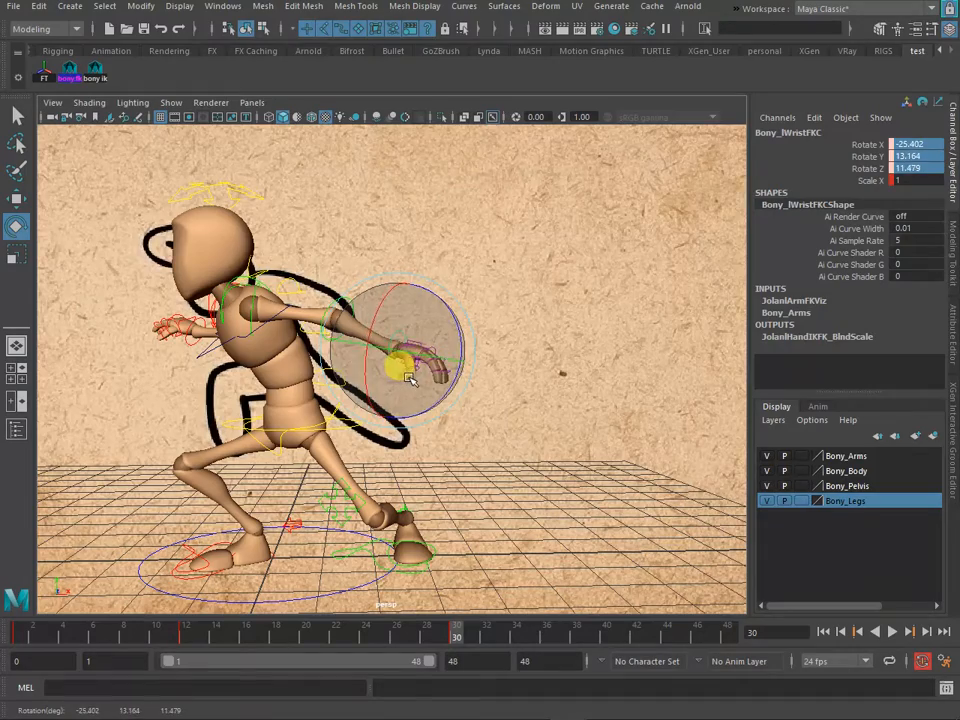
- Rotate the right shoulder FK control to reposition the right arm and bend the right elbow to about -115.844 in Y
left_click_drag(312, 377, 446, 366, "alt")
left_click_drag(343, 339, 322, 285, "alt")
left_click(326, 270)
left_click_drag(405, 313, 398, 273)
left_click_drag(482, 327, 507, 360)
left_click(420, 288)
left_click_drag(405, 300, 480, 336)
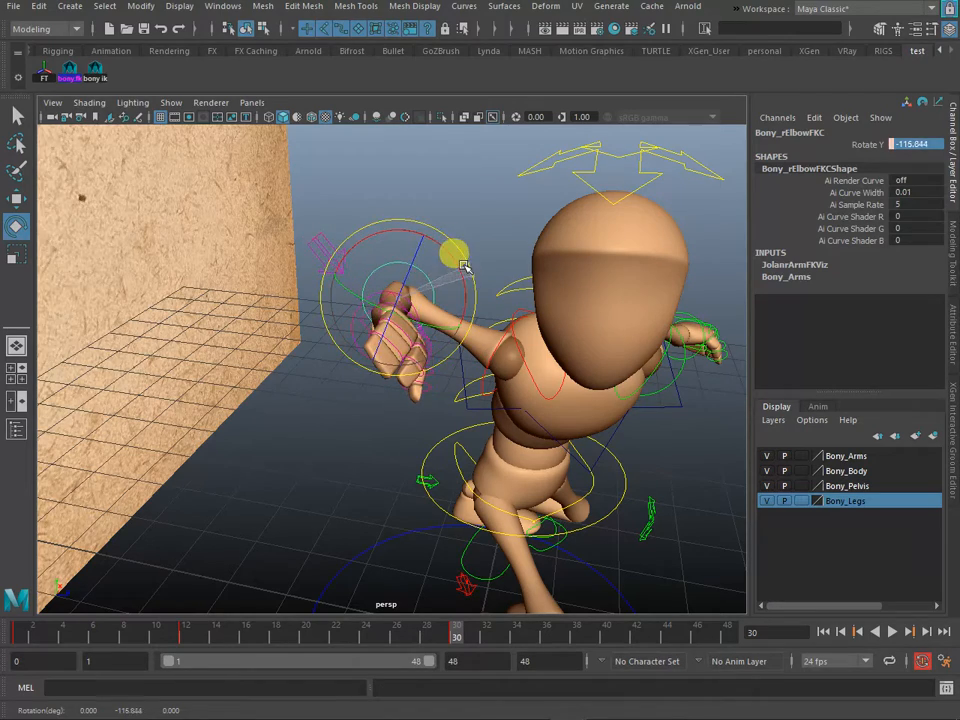
- Rotate the right shoulder FK control to about -71.814, -25.919 and 1.113, bringing the forearm up in front of the face
left_click(499, 357)
left_click(499, 349)
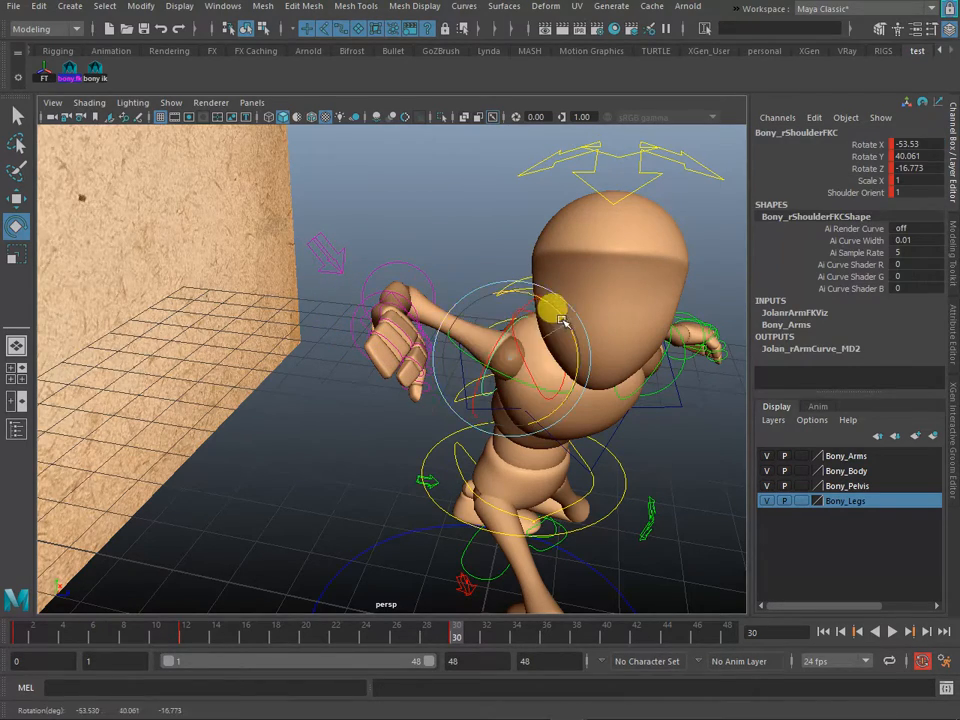
left_click_drag(530, 313, 482, 360, "alt")
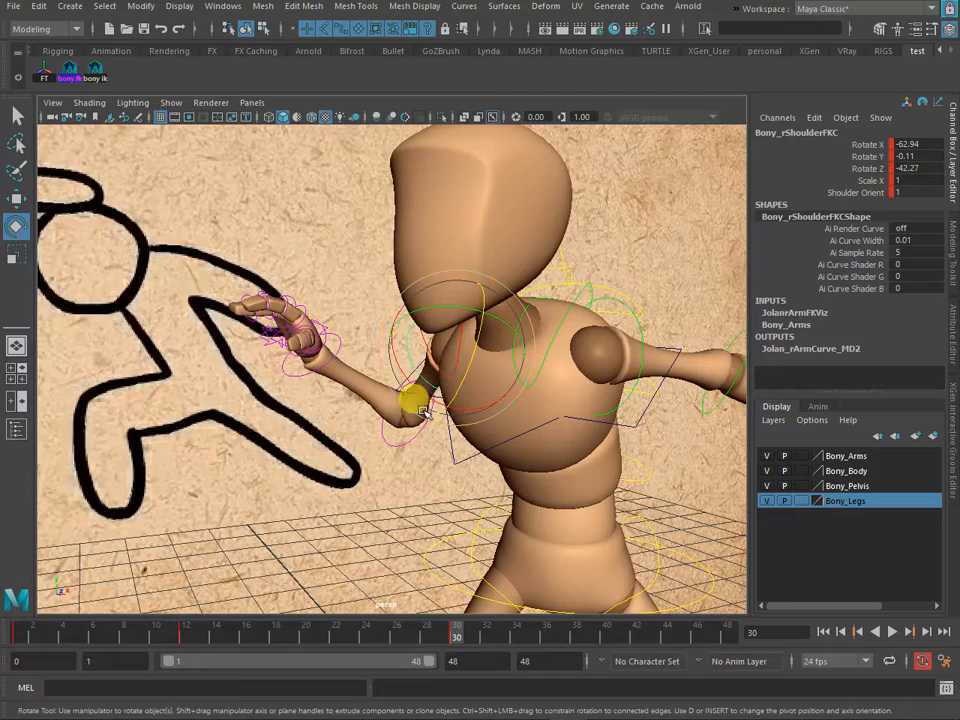
left_click_drag(490, 343, 545, 360)
left_click_drag(438, 360, 362, 386, "alt")
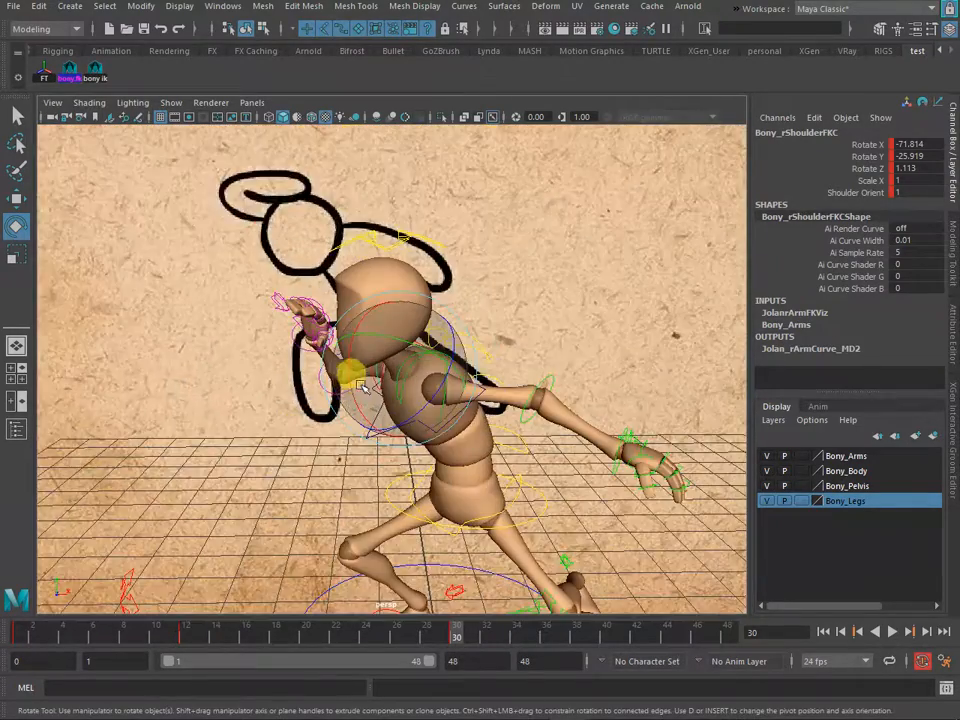
- Rotate the right wrist FK control to about -13.674, 0.93 and -2.553 in X, Y and Z
scroll(332, 359, "up", 4)
left_click(220, 345)
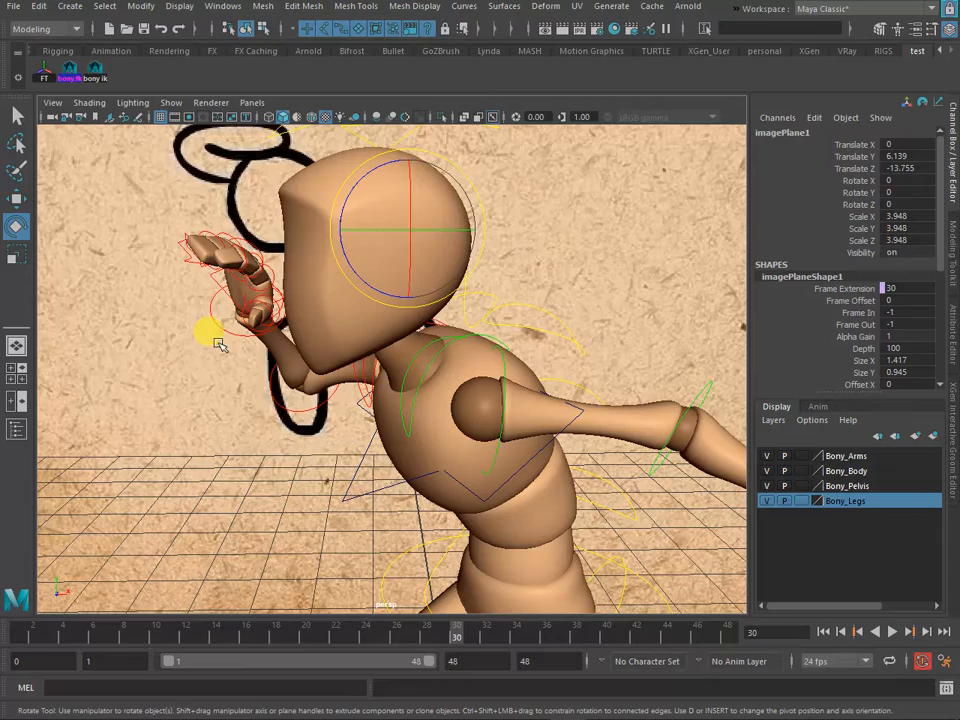
left_click(220, 318)
left_click_drag(204, 321, 491, 377)
right_click_drag(491, 377, 532, 390, "alt")
middle_click_drag(532, 390, 529, 467, "alt")
left_click_drag(529, 467, 447, 461, "alt")
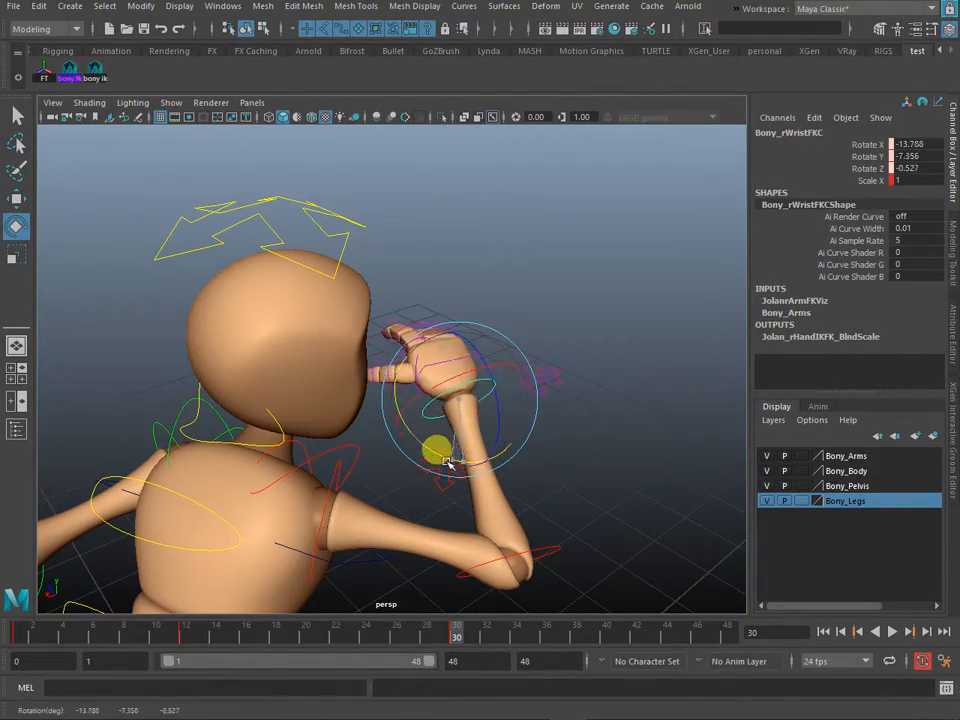
left_click_drag(627, 271, 491, 300, "alt")
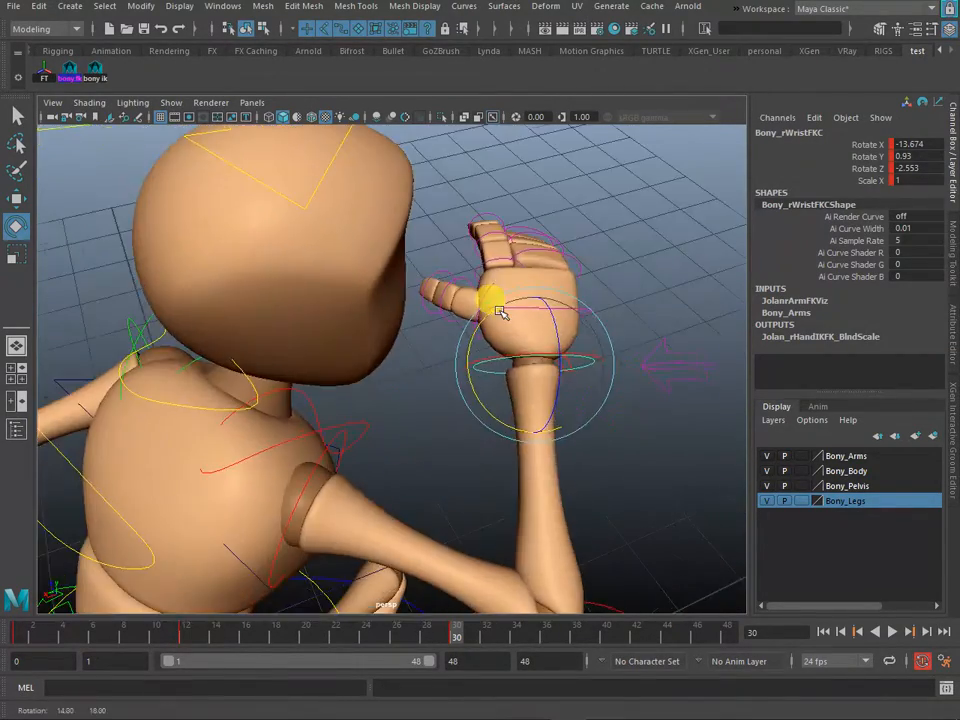
- Set the rotations of all right-hand finger and thumb controls to 0 to straighten the digits
left_click(547, 228)
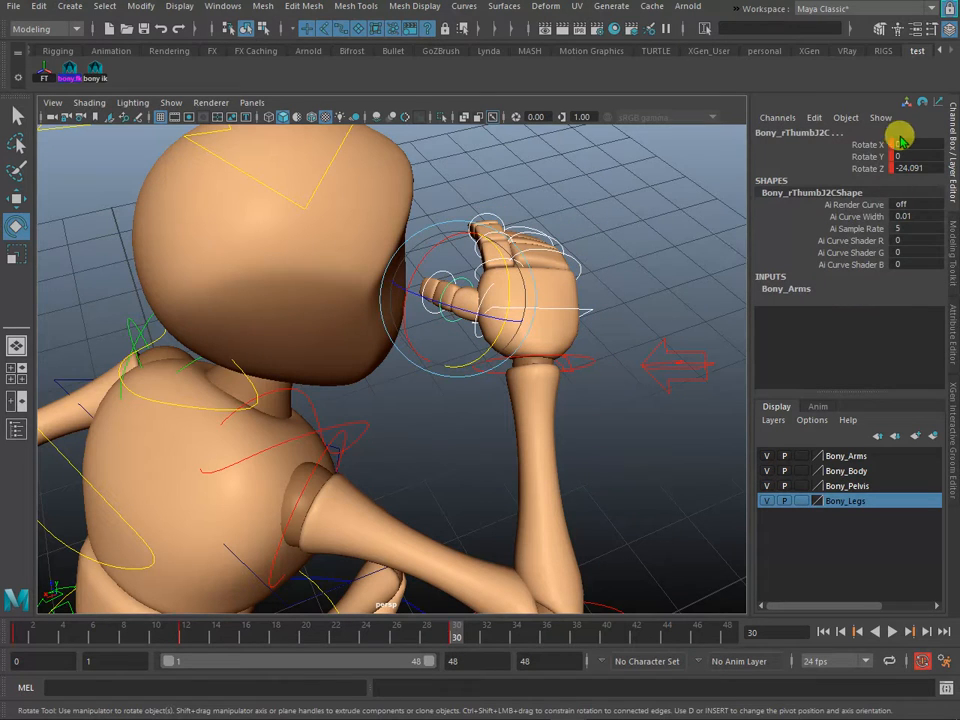
left_click_drag(901, 142, 905, 170)
type("0")
key("Return")
left_click(625, 240)
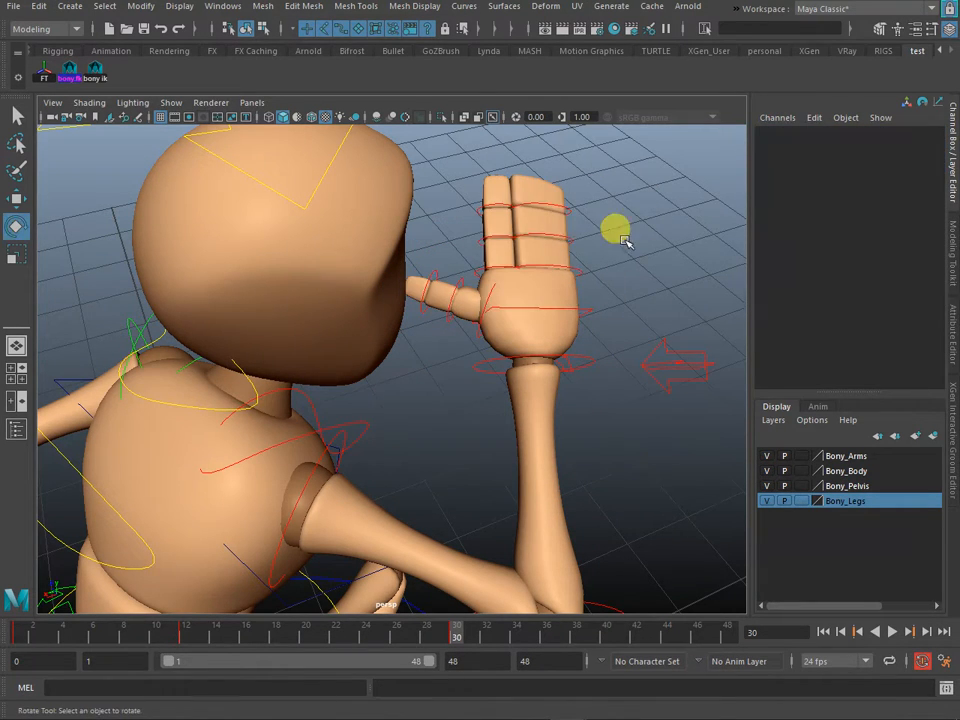
- Curl the right hand's fingers slightly and rotate the thumb's base joint downward beside the palm
left_click_drag(499, 259, 499, 259)
left_click_drag(499, 259, 444, 329, "alt")
left_click_drag(444, 329, 368, 332, "alt")
left_click(370, 335)
left_click_drag(388, 375, 363, 352, "alt")
scroll(399, 380, "up", 5)
left_click(372, 346)
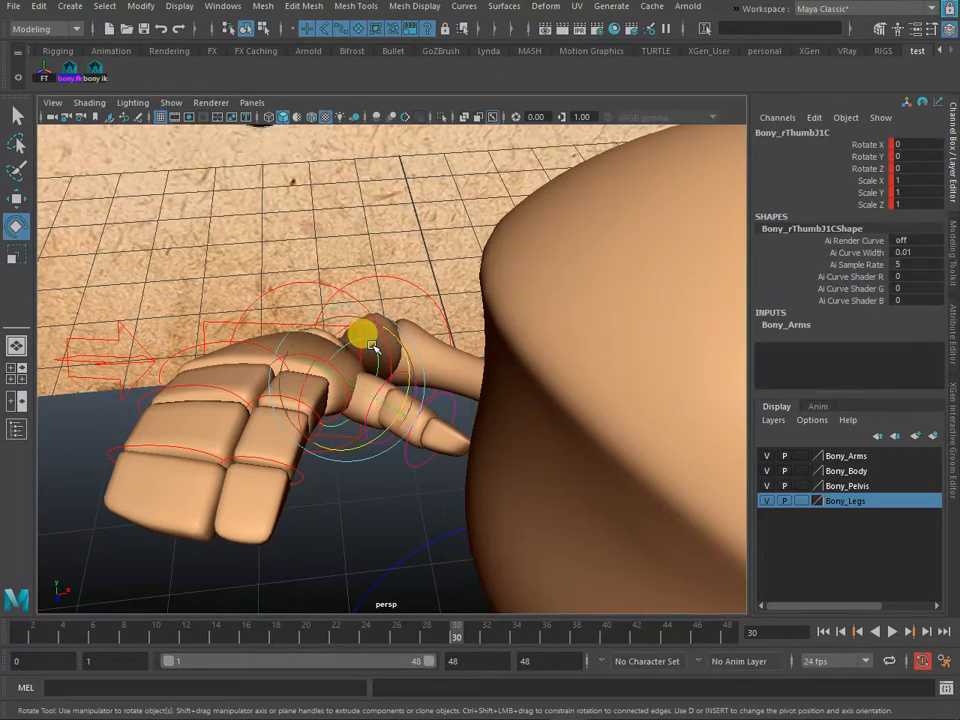
left_click_drag(406, 390, 366, 422)
left_click(449, 308)
- Rotate the right thumb's middle and tip joints to shape the thumb
left_click(382, 398)
left_click(392, 499)
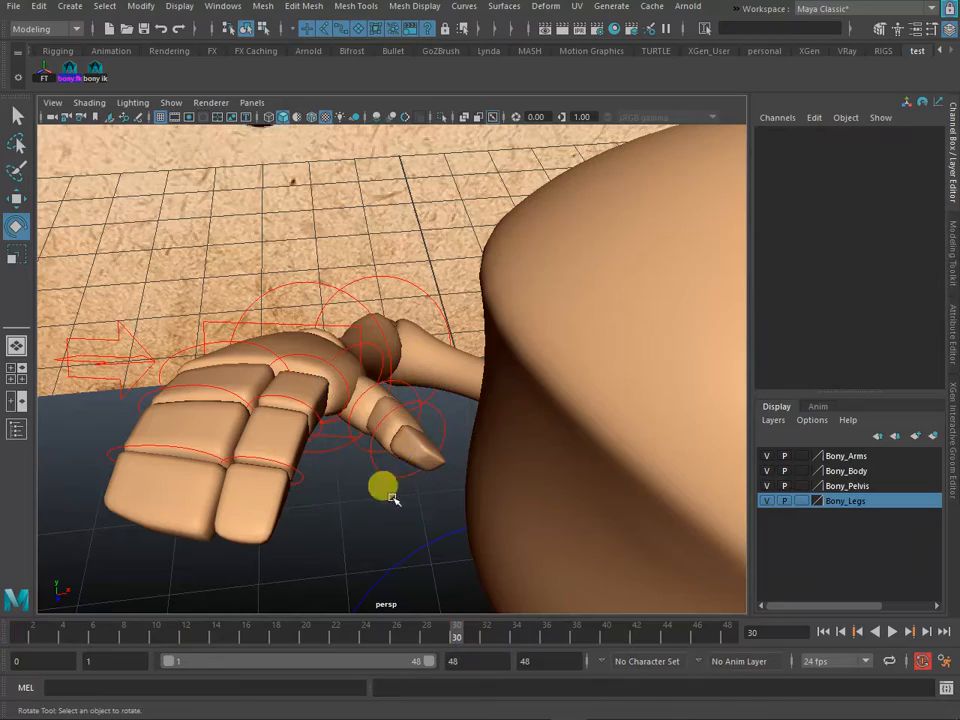
left_click(443, 420)
left_click_drag(407, 456, 496, 403)
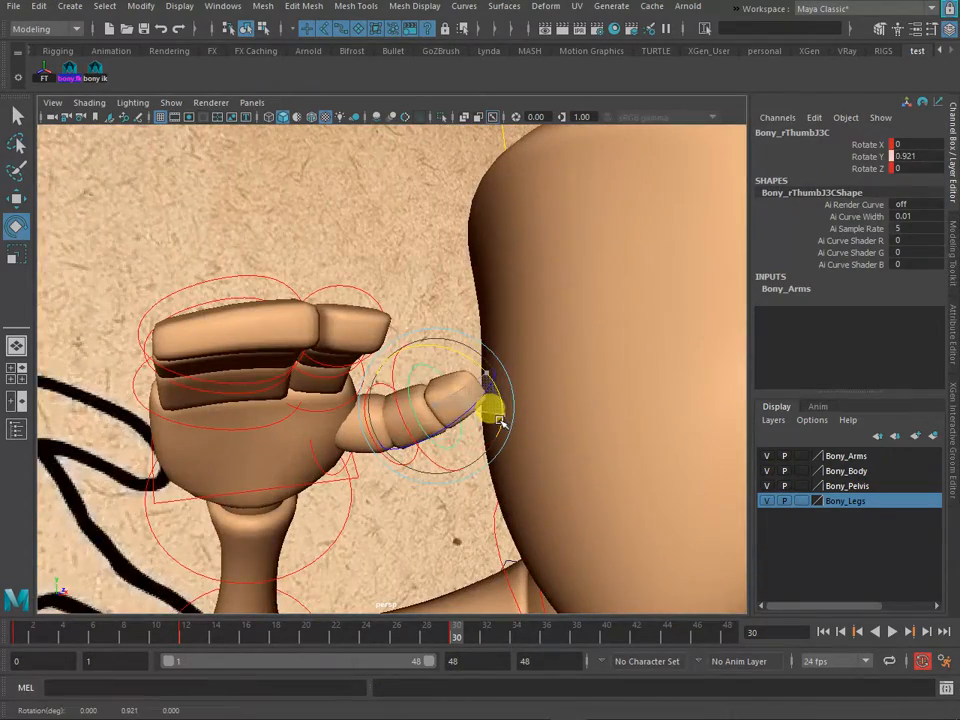
- Rotate the right thumb's base joint to about -3.724, -1.609 and -49.571 in X, Y and Z
left_click_drag(397, 200, 80, 300, "alt")
left_click(367, 338)
left_click_drag(357, 424, 226, 387, "alt")
left_click(433, 392)
left_click_drag(384, 391, 372, 394)
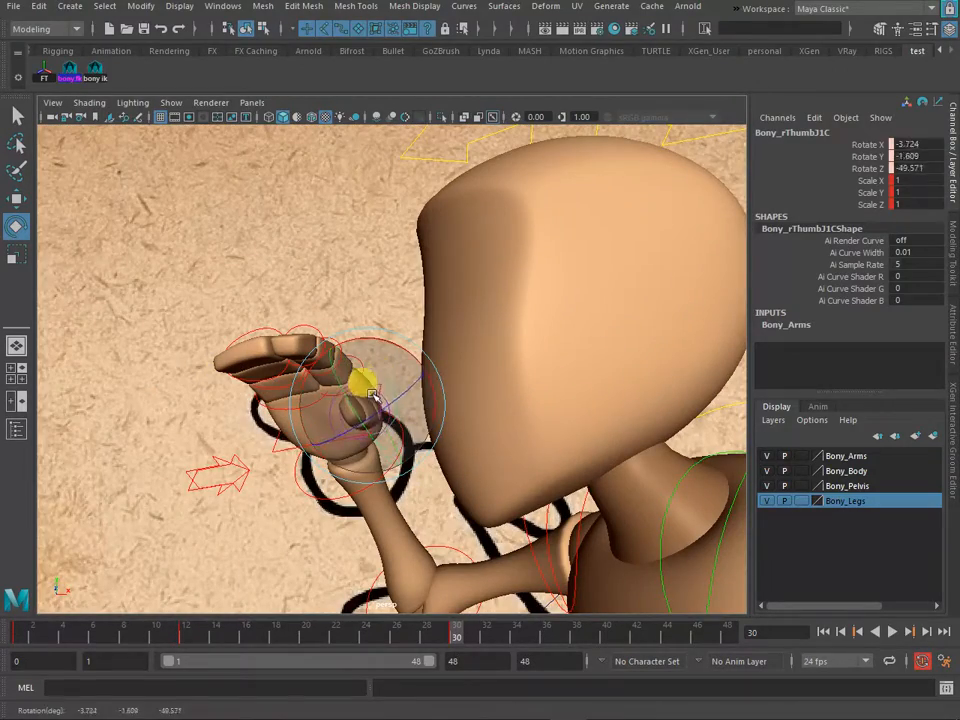
- Rotate the right thumb's middle joint to about 23.477 in Y and its tip joint to about -12.658 in Y
left_click(418, 300)
left_click_drag(418, 300, 469, 446, "alt")
left_click(408, 420)
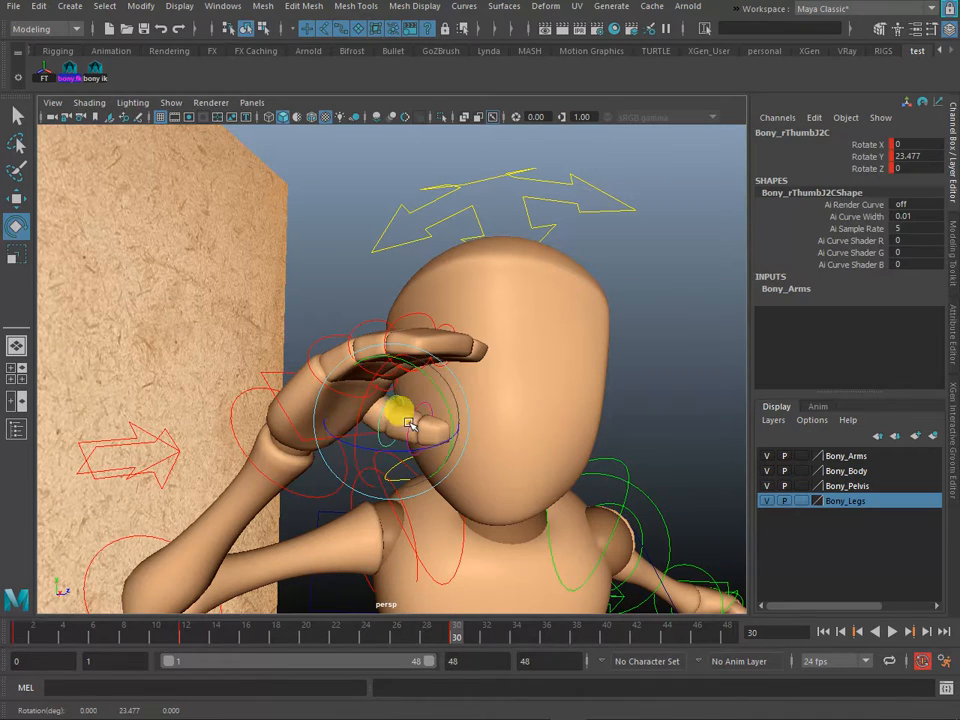
left_click(422, 413)
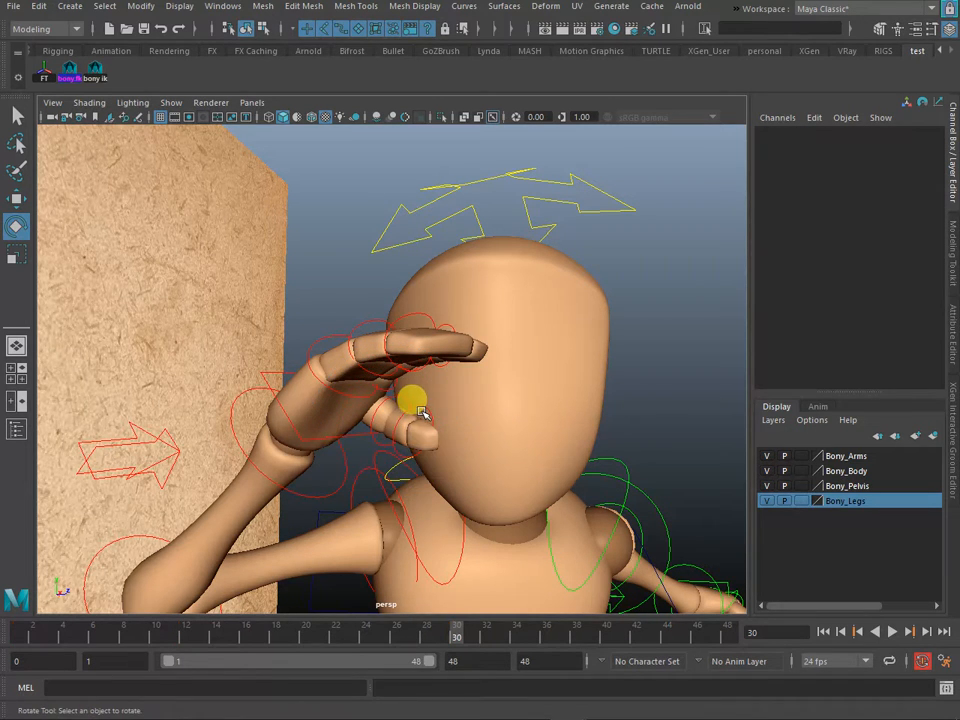
left_click(433, 418)
left_click_drag(424, 402, 452, 418)
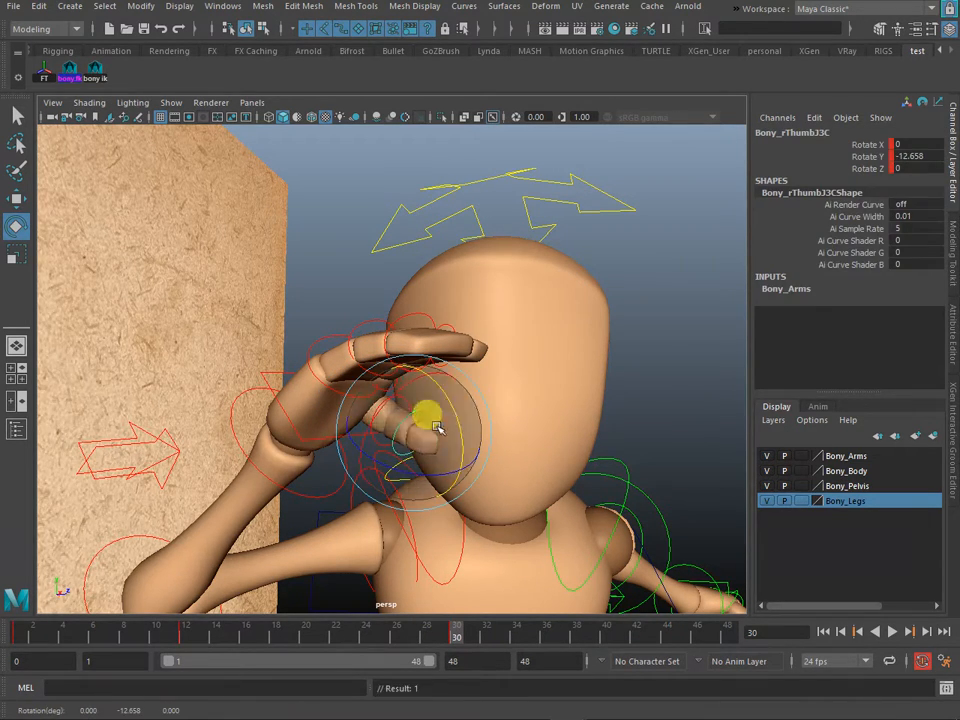
- Bend the right elbow FK control to about -120.213 in Y to bring the hand closer to the face
left_click_drag(540, 449, 396, 461, "alt")
left_click(306, 268)
left_click_drag(368, 380, 354, 399, "alt")
left_click(396, 388)
left_click_drag(345, 406, 688, 375, "alt")
left_click(484, 448)
left_click(490, 445)
left_click_drag(491, 444, 486, 490)
left_click(323, 532)
left_click(327, 524)
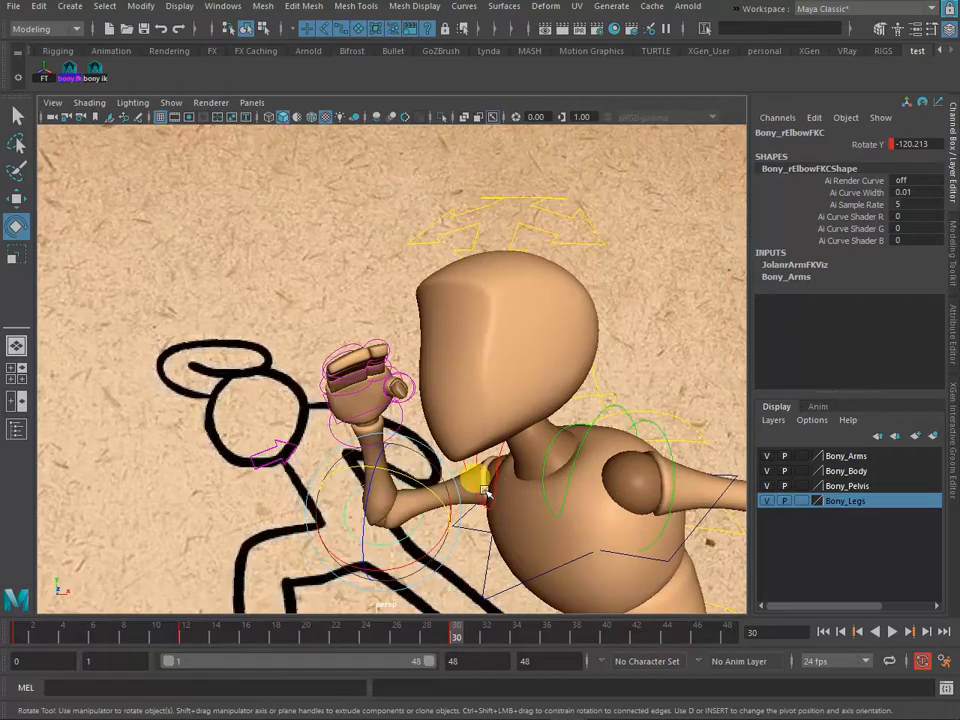
- Adjust the raised right arm so that its hand sits in front of the forehead
left_click(432, 501)
left_click_drag(370, 515, 409, 539, "alt")
left_click_drag(543, 520, 500, 505, "alt")
middle_click_drag(508, 490, 525, 381, "alt")
left_click(527, 397)
left_click_drag(548, 370, 620, 327)
left_click(620, 327)
scroll(411, 385, "up", 3)
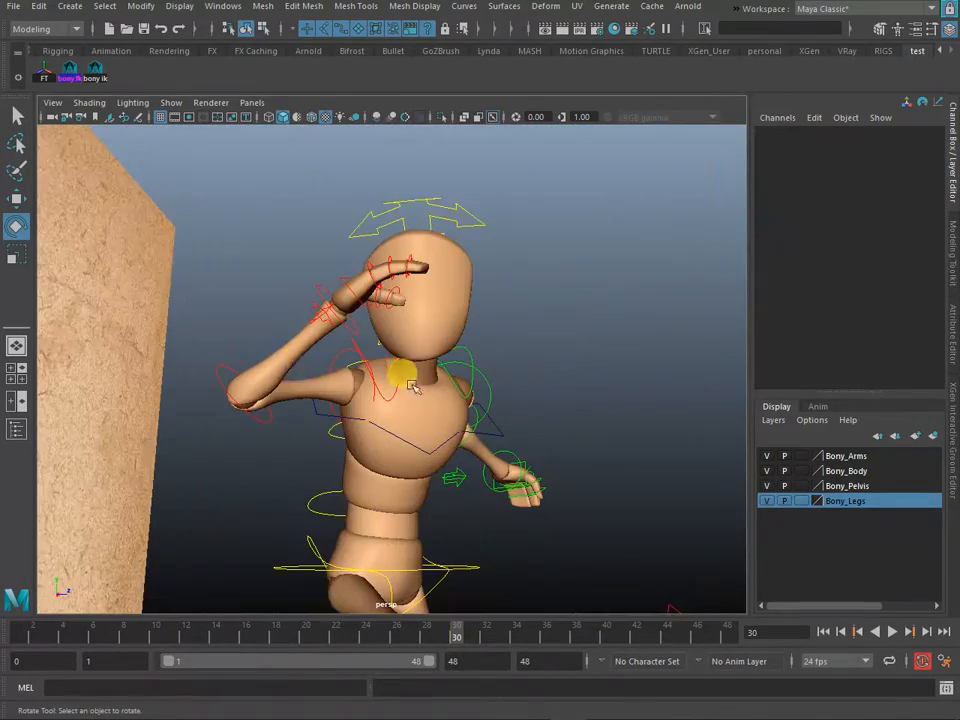
- Try rotating the upper spine control together with the right clavicle control
left_click(380, 409)
left_click(541, 343)
left_click(381, 392)
mouse_move(381, 392)
left_mouse_down()
mouse_move(364, 379)
mouse_move(376, 390)
left_mouse_up()
key("ctrl+z")
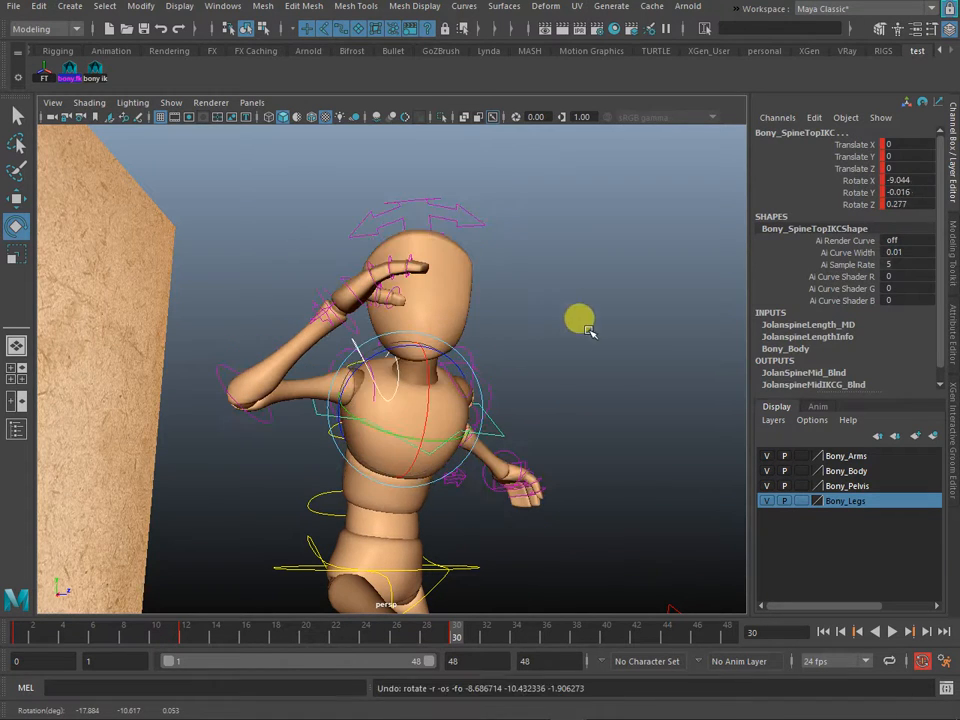
left_click(586, 328)
- Rotate the right clavicle control to about 1.939, 3.27 and 18.636 in X, Y and Z
left_click(321, 368)
left_click_drag(321, 368, 333, 374)
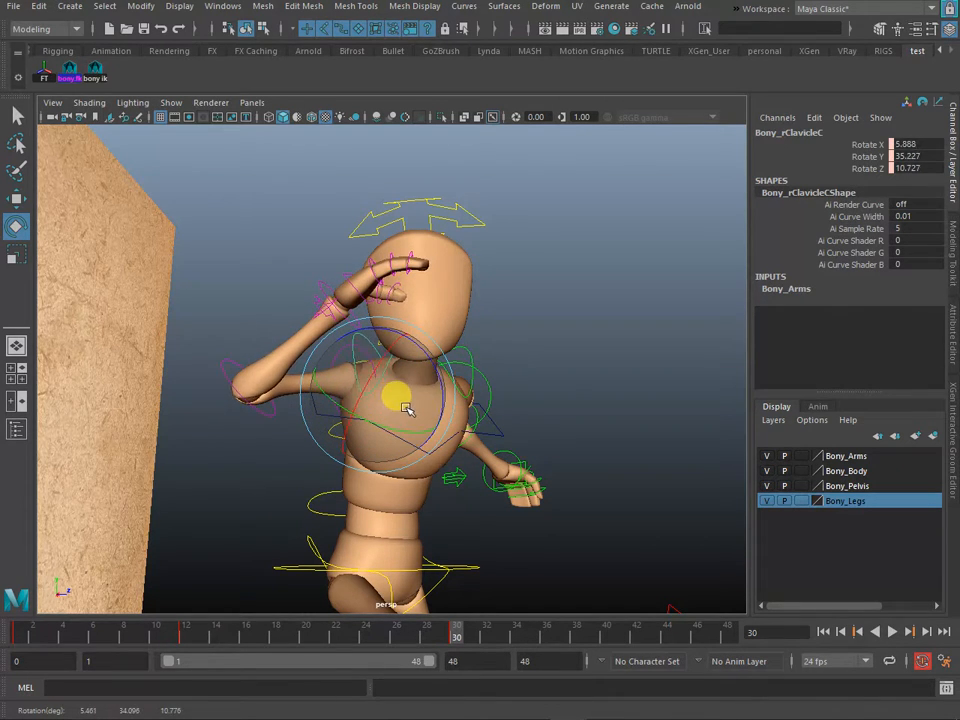
left_click_drag(432, 410, 430, 415)
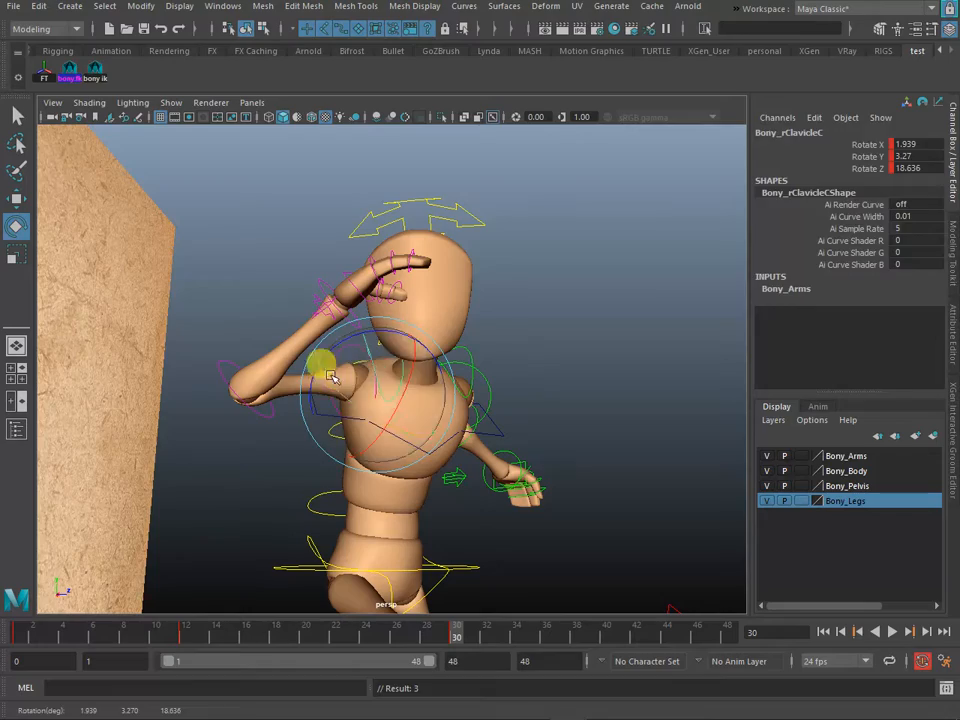
- Rotate the right shoulder FK control to about -73.482, -24.193 and 9.448 and key it at frame 30
left_click(361, 369)
left_click(359, 352)
left_click_drag(336, 344, 347, 341)
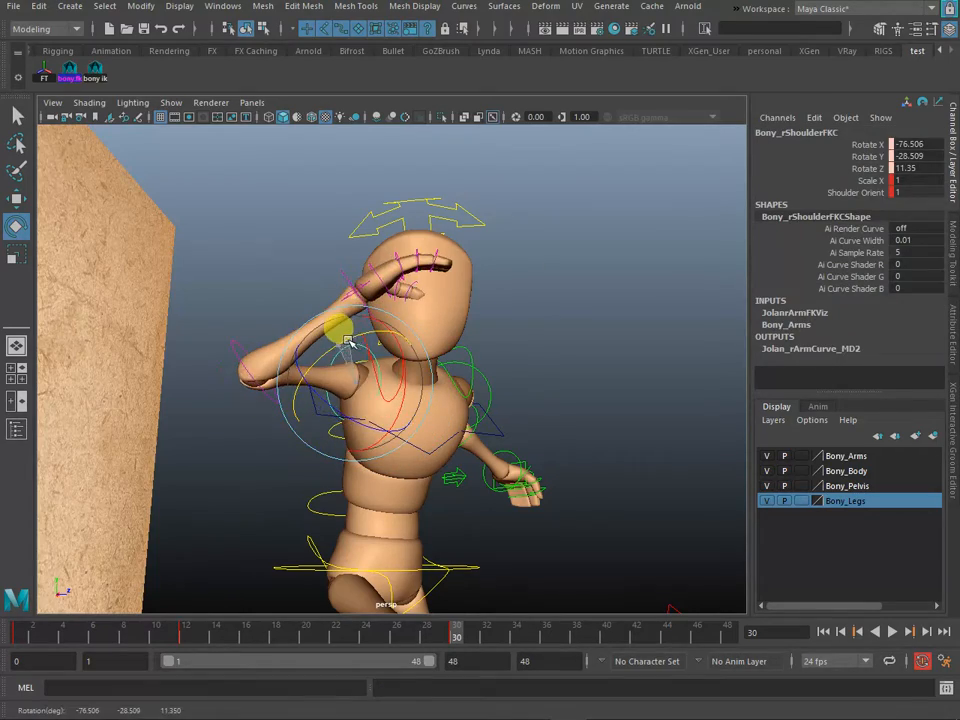
left_click_drag(349, 388, 389, 399, "alt")
scroll(425, 400, "up", 2)
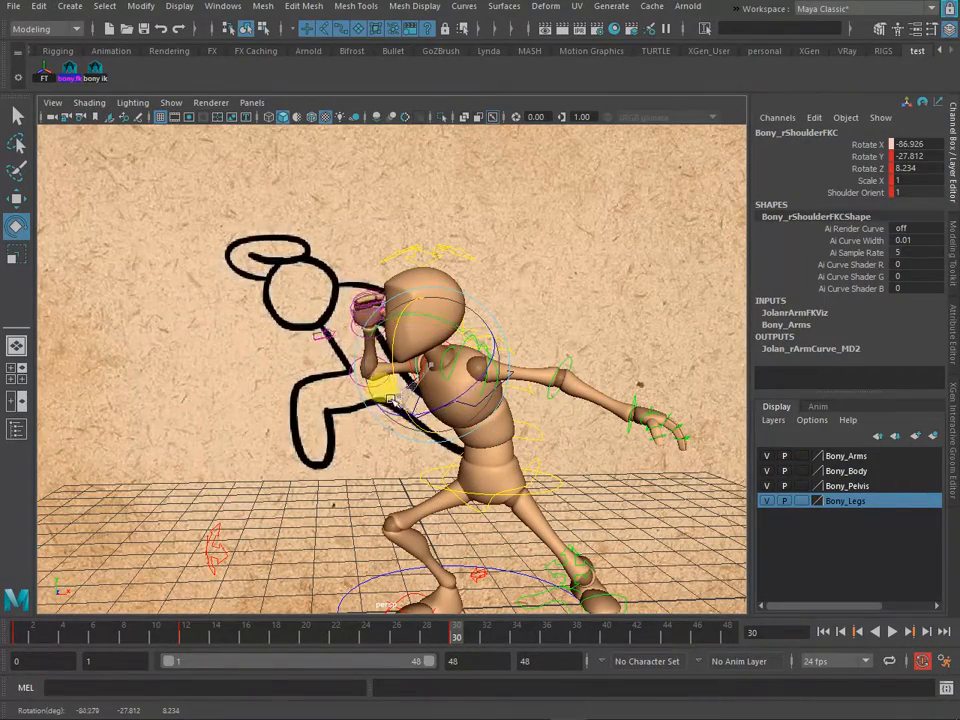
key("s")
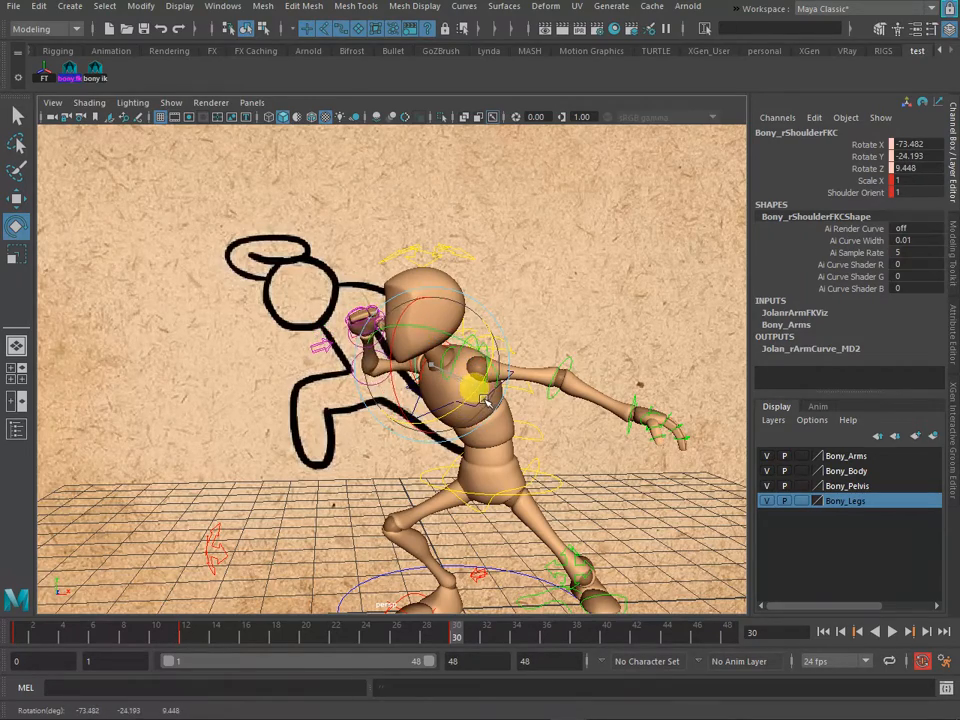
key("s")
- Compare the pose with the drawing in the front view and bend the left elbow FK control to about -52.897 in Y
scroll(530, 383, "down", 5)
scroll(522, 392, "up", 2)
left_click_drag(468, 430, 394, 469, "alt")
key("space")
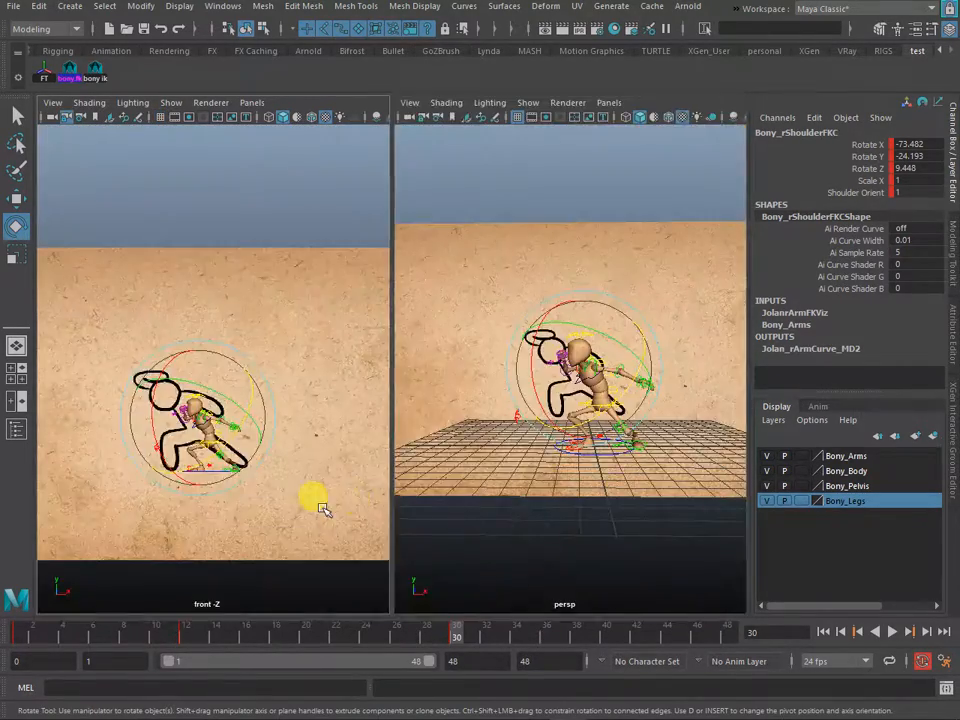
key("space")
key("space")
key("space")
left_click_drag(540, 332, 508, 366, "alt")
left_click(469, 336)
left_click(490, 330)
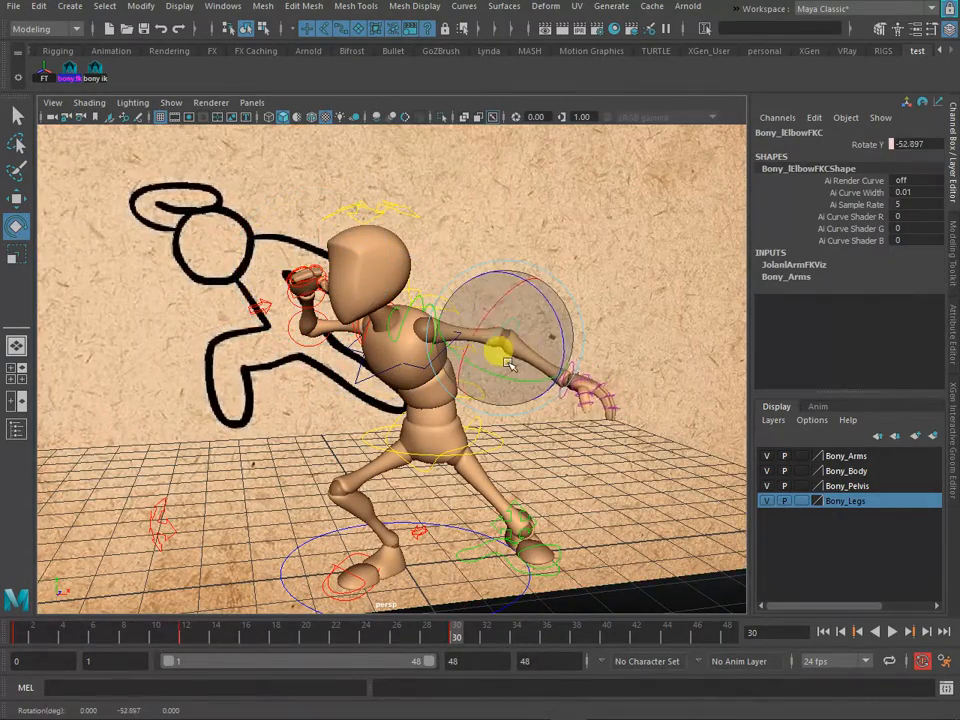
- Rotate the left shoulder FK control to about 0.805, 13.537 and -18.038, swinging the left arm behind the torso
left_click(436, 287)
left_click(437, 333)
left_click_drag(414, 326, 376, 351)
left_click_drag(536, 373, 474, 371, "alt")
mouse_move(474, 371)
right_mouse_down("alt")
mouse_move(443, 369)
mouse_move(478, 376)
right_mouse_up("alt")
left_click_drag(462, 345, 459, 344)
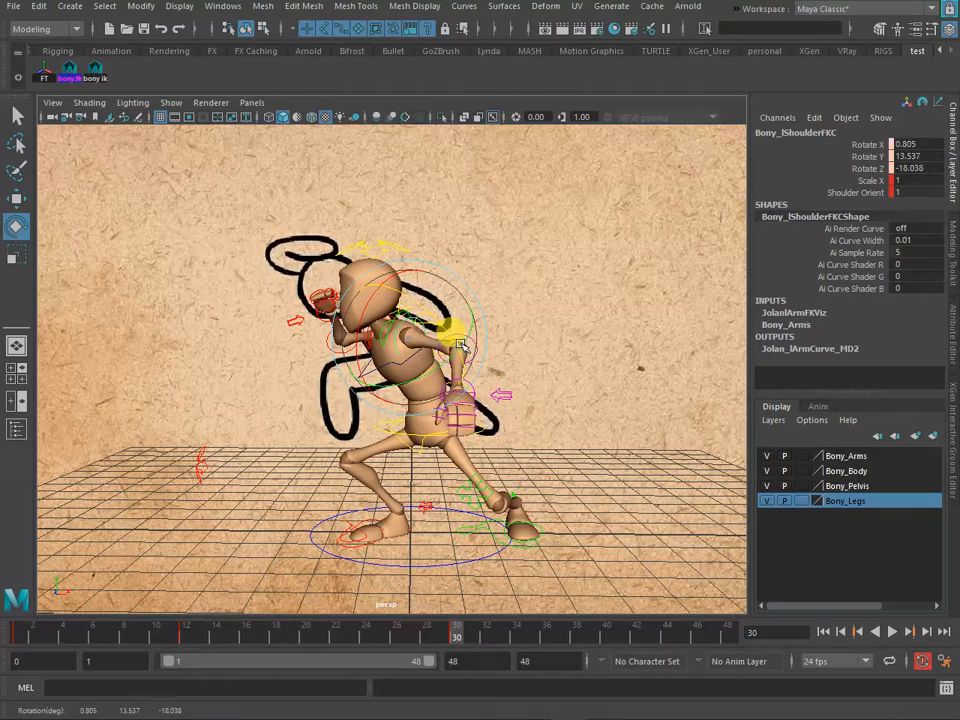
left_click(499, 336)
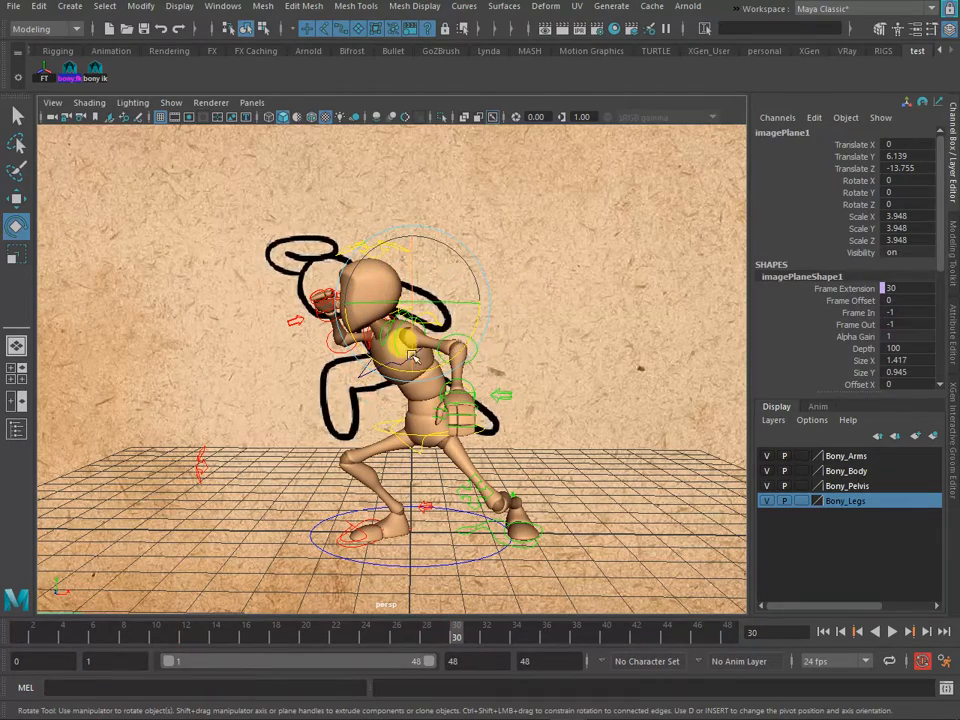
- Refine the left shoulder FK control's rotation to about 0.846, 22.244 and -17.906
right_click_drag(324, 387, 357, 380, "alt")
key("q")
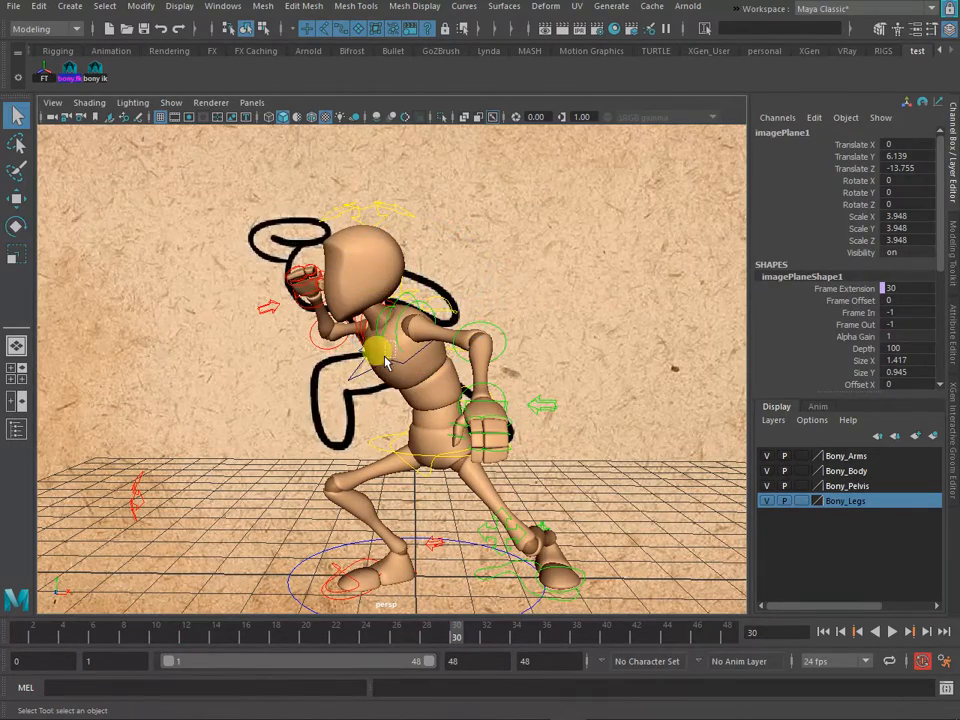
left_click(388, 360)
key("e")
left_click_drag(439, 354, 432, 360)
- Check the pose as a dark silhouette in the front view with all lights enabled
mouse_move(555, 343)
left_mouse_down("alt")
mouse_move(636, 332)
mouse_move(542, 339)
mouse_move(551, 356)
left_mouse_up("alt")
key("space")
key("space")
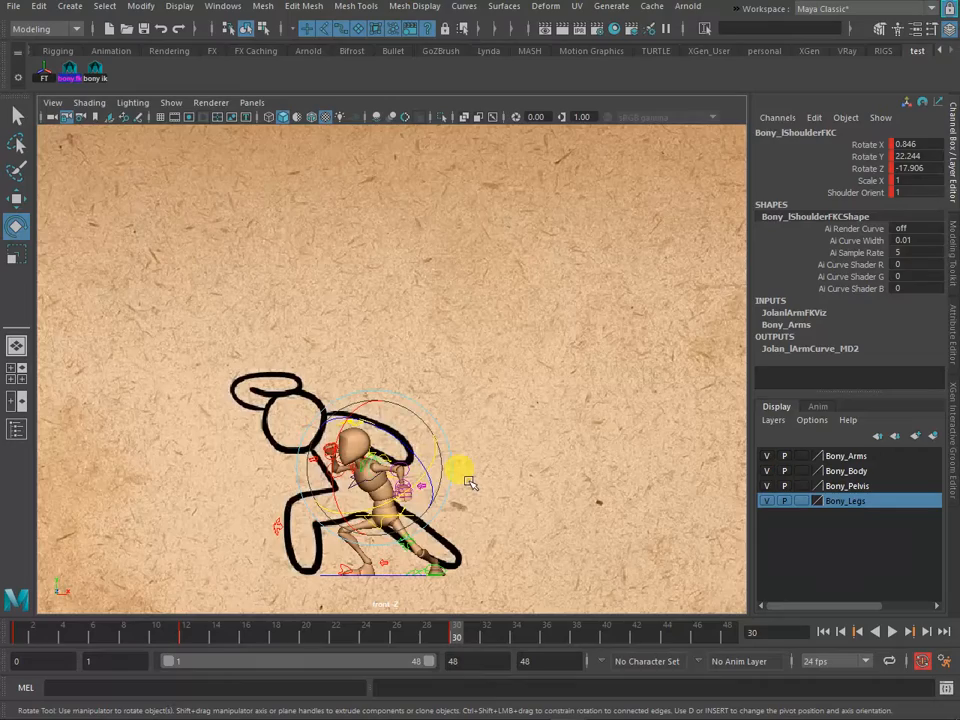
key("7")
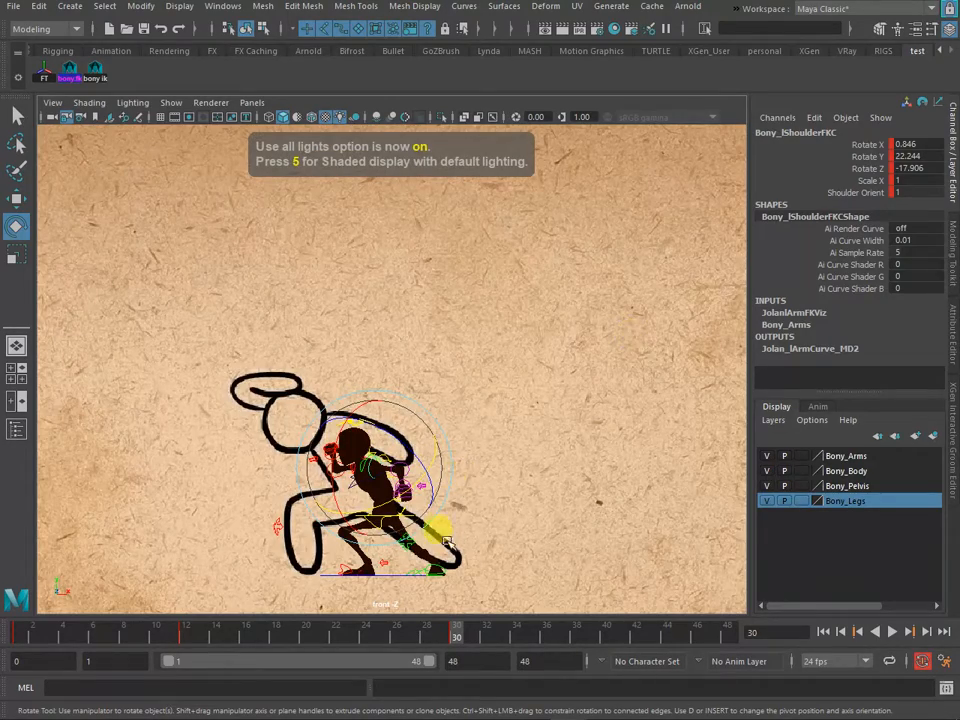
key("space")
key("space")
- Move the right knee IK control to about -4.068, -0.248 and 0.243 to re-aim the front knee
left_click_drag(561, 450, 464, 454, "alt")
left_click(490, 470)
key("w")
left_click_drag(505, 484, 628, 525, "alt")
left_click(383, 472)
mouse_move(383, 472)
left_mouse_down("alt")
mouse_move(430, 480)
mouse_move(389, 471)
left_mouse_up("alt")
left_click(449, 488)
left_click(458, 482)
left_click(454, 484)
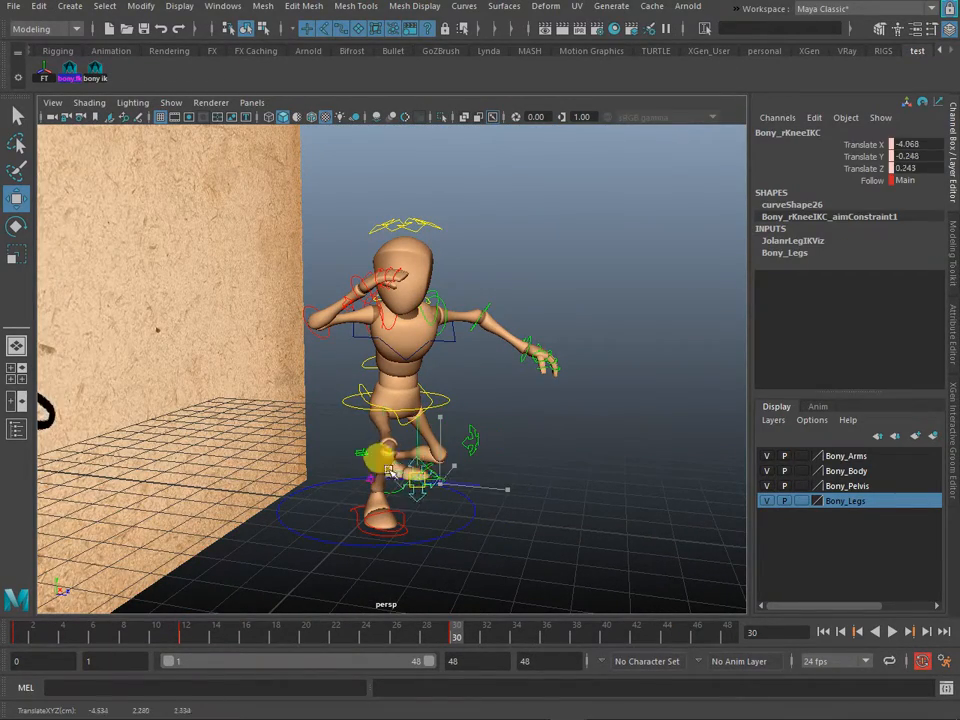
- Rotate the right foot IK control to turn the planted front foot in line with the knee
left_click(388, 536)
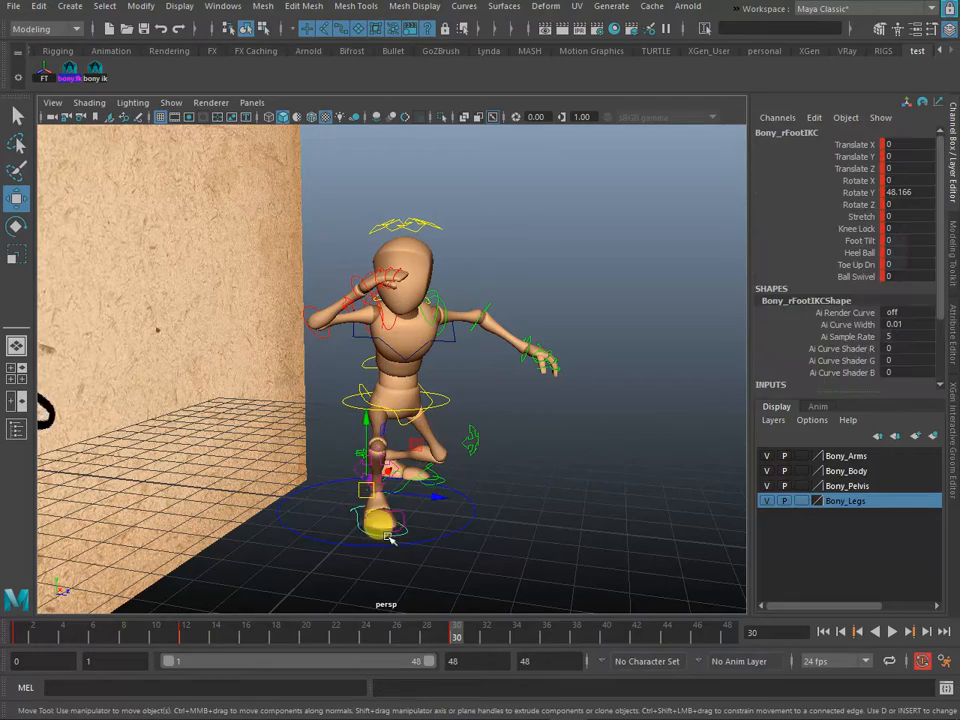
left_click(398, 528)
key("e")
left_click_drag(405, 530, 465, 474)
left_click(472, 418)
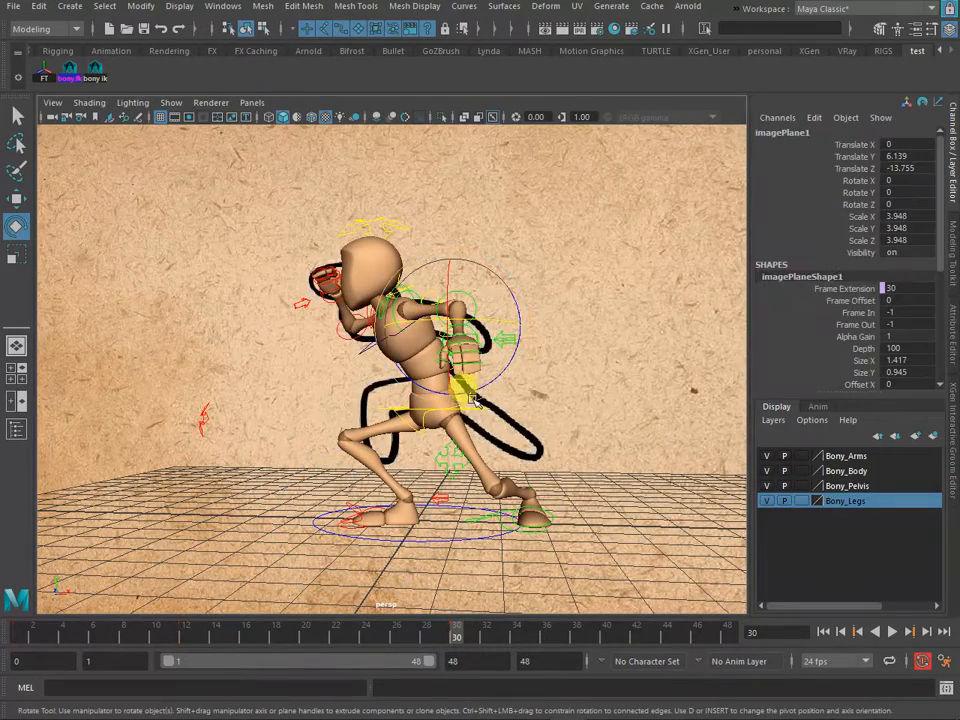
- Move the root control to about 0.553, -2.088 and 0.347, and key all of Bony's controls at frame 30
key("w")
left_click(482, 410)
left_click_drag(435, 405, 208, 186)
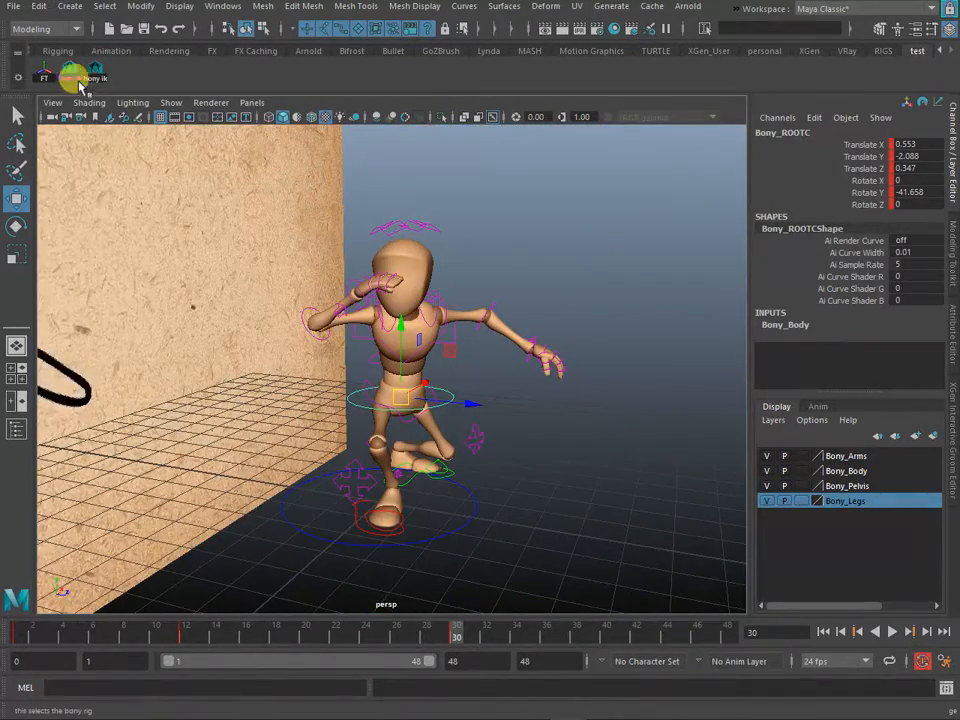
left_click_drag(128, 128, 434, 490)
- Return to frame 1 and hide the rig's control curves in the perspective view, framing the character and ground
left_click_drag(456, 629, 17, 631)
key("space")
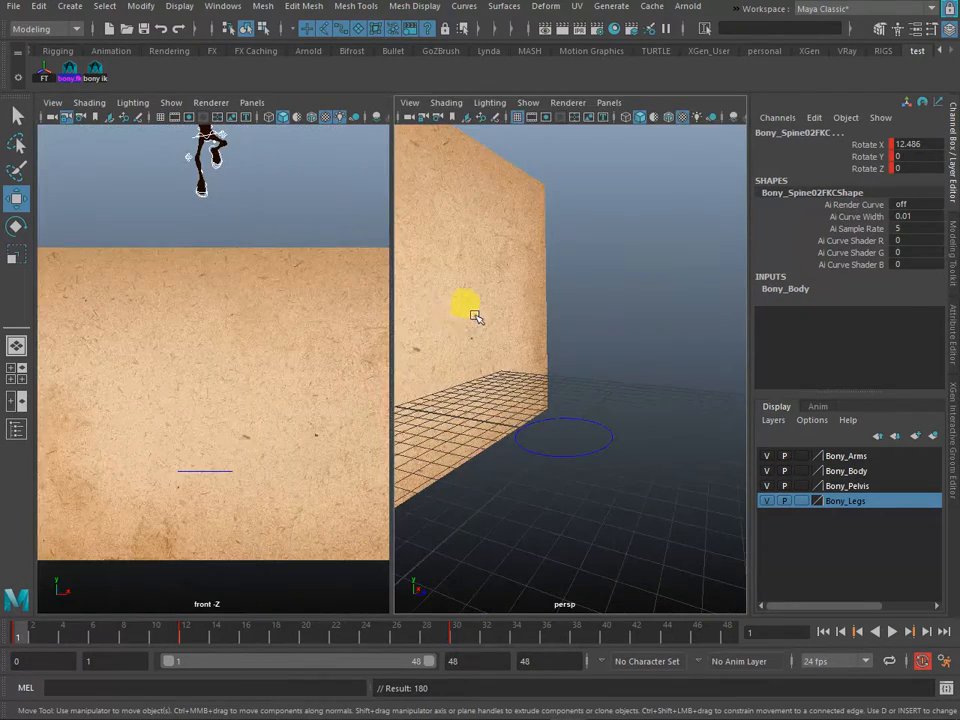
key("space")
scroll(416, 452, "down", 6)
left_click_drag(414, 456, 364, 470, "alt")
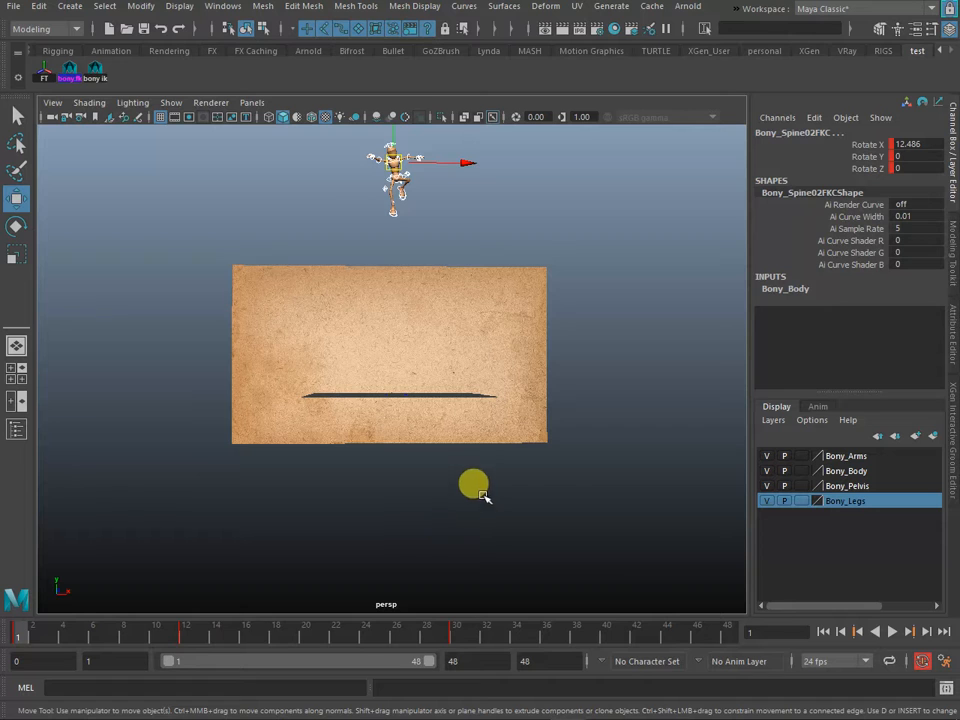
left_click(171, 102)
left_click(197, 161)
scroll(418, 285, "up", 4)
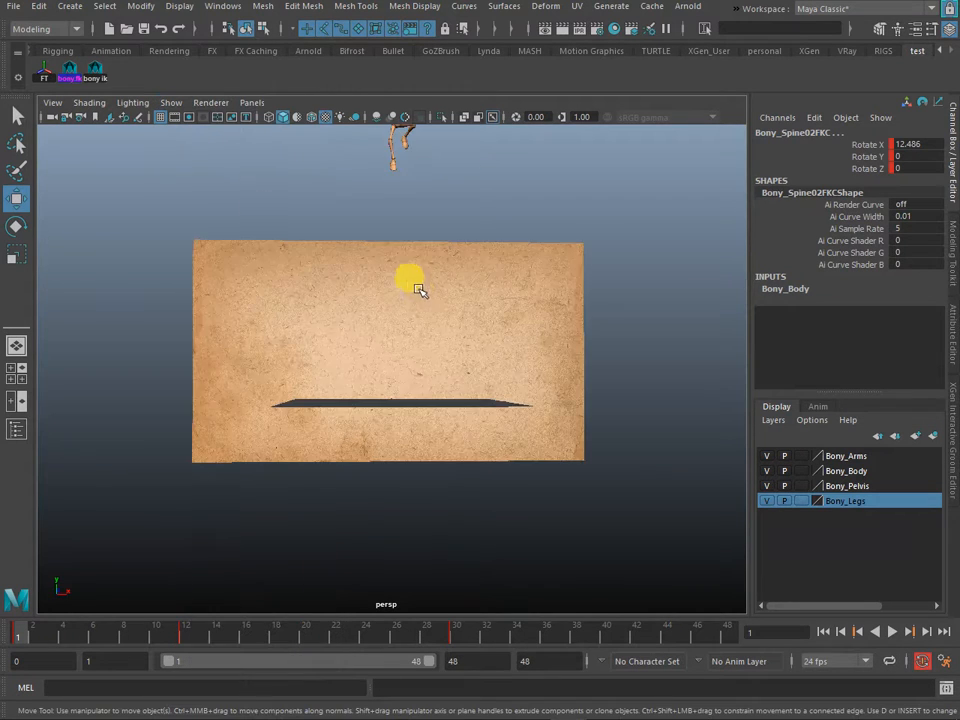
key("q")
left_click_drag(428, 384, 437, 443, "alt")
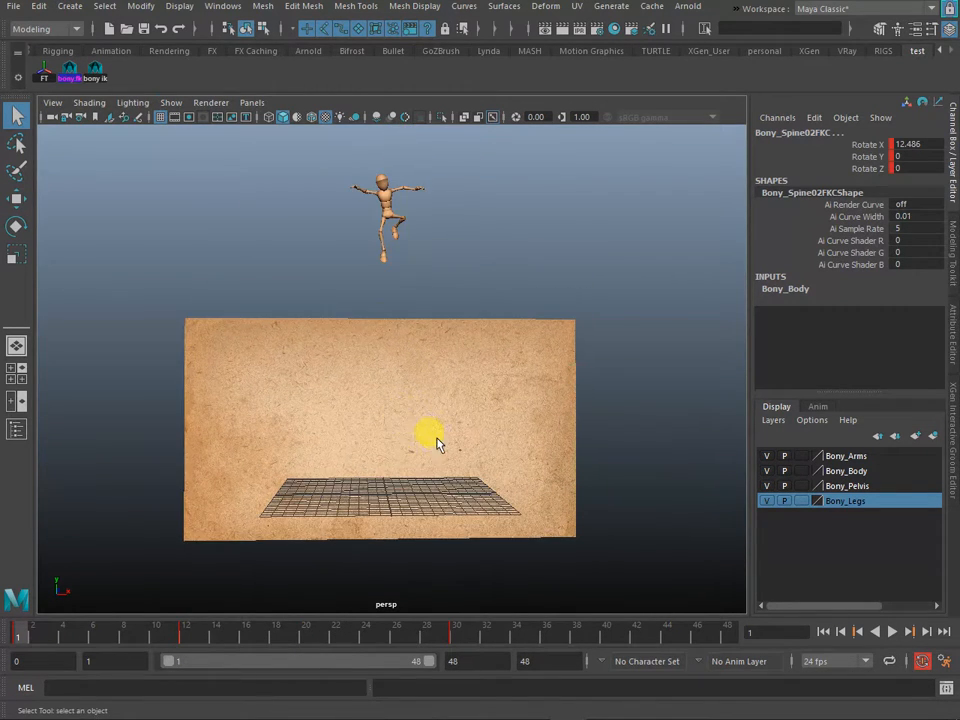
- Play and scrub the animation to review the blocked jump and landing poses, ending at frame 1
left_click(893, 631)
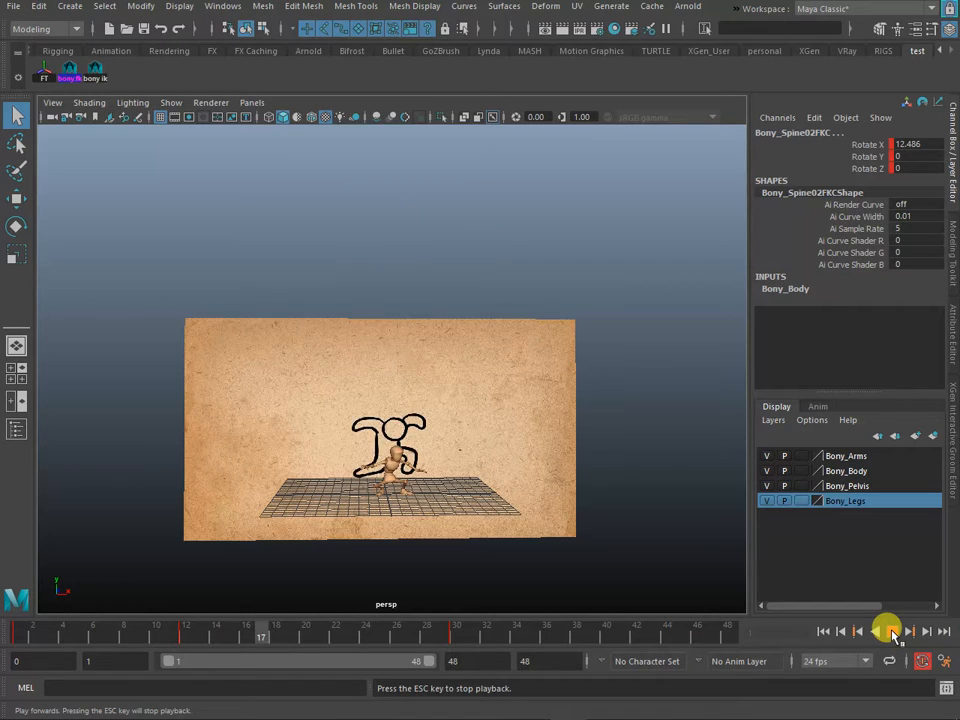
left_click(893, 631)
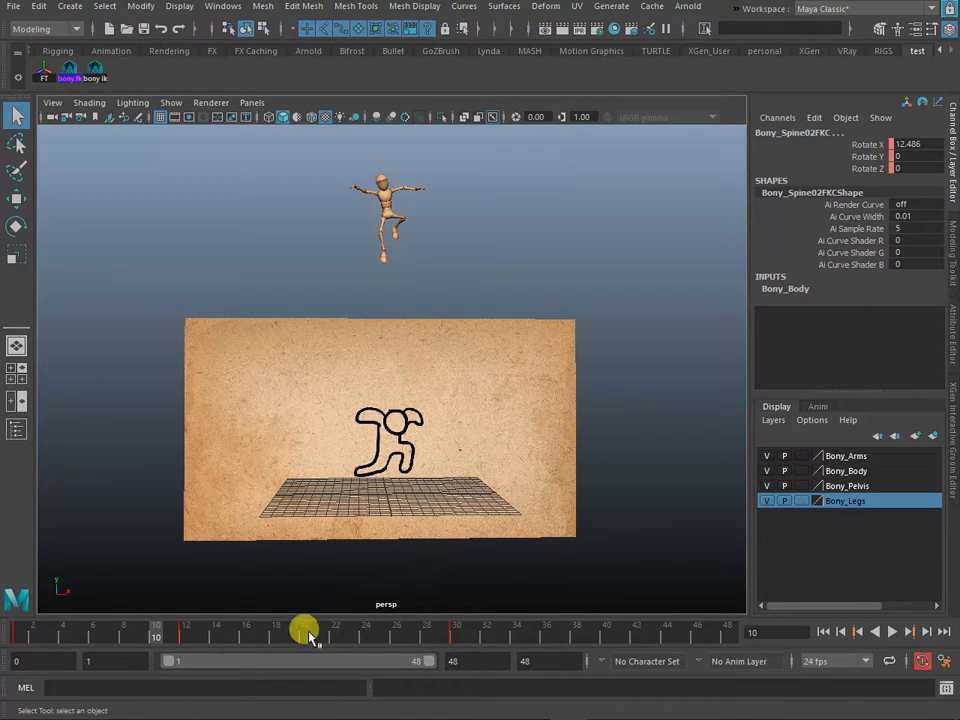
left_click_drag(172, 637, 18, 640)
scroll(300, 430, "up", 2)
scroll(330, 423, "down", 2)
scroll(353, 427, "up", 2)
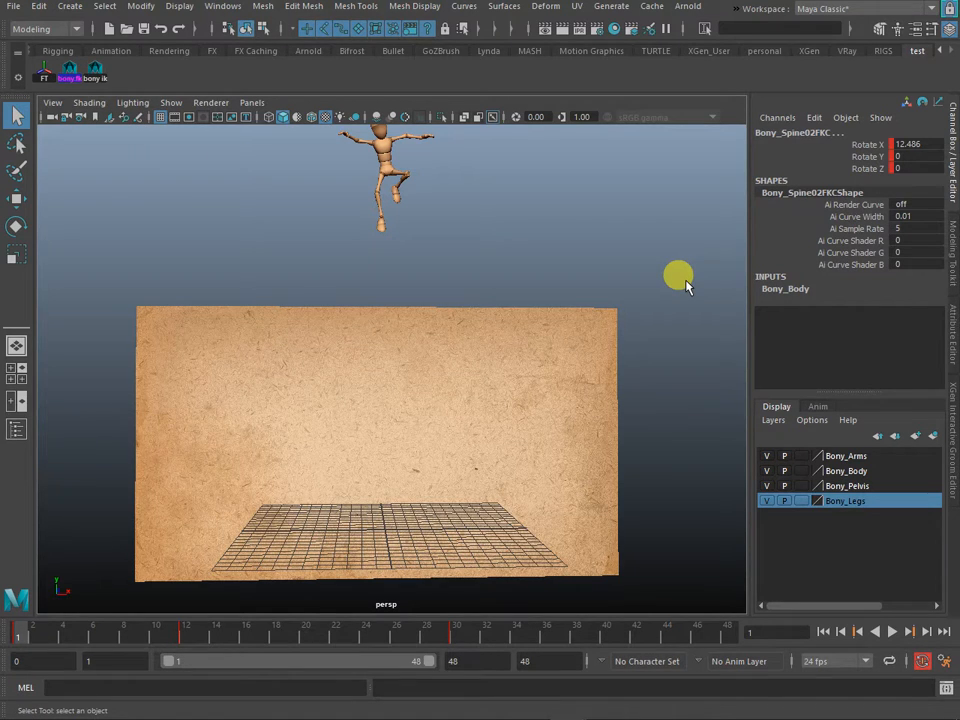
left_click_drag(495, 310, 548, 358, "alt")
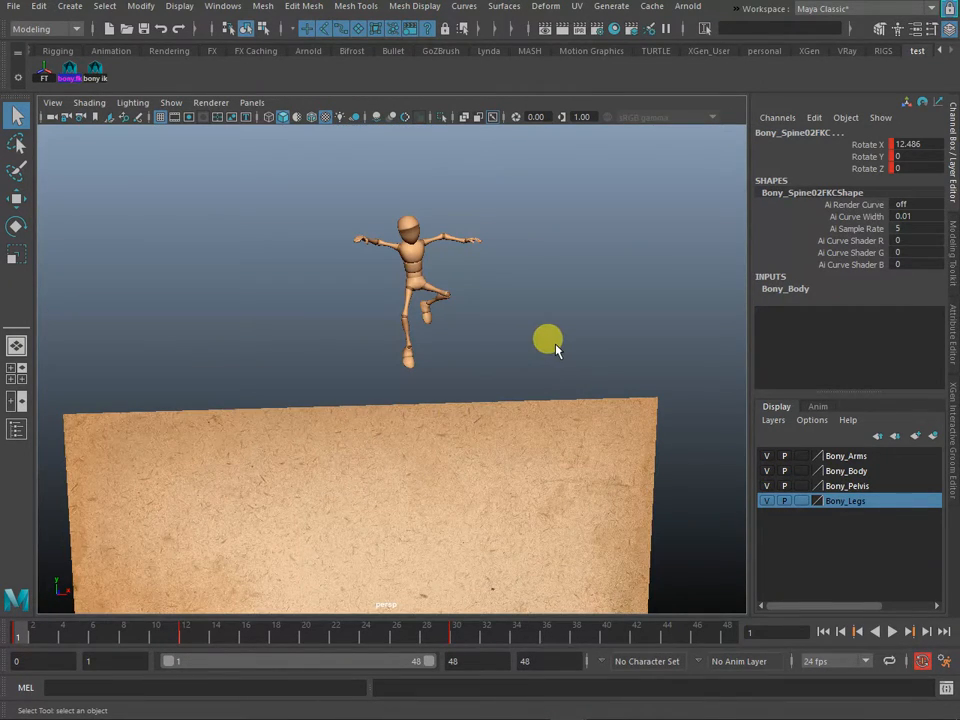